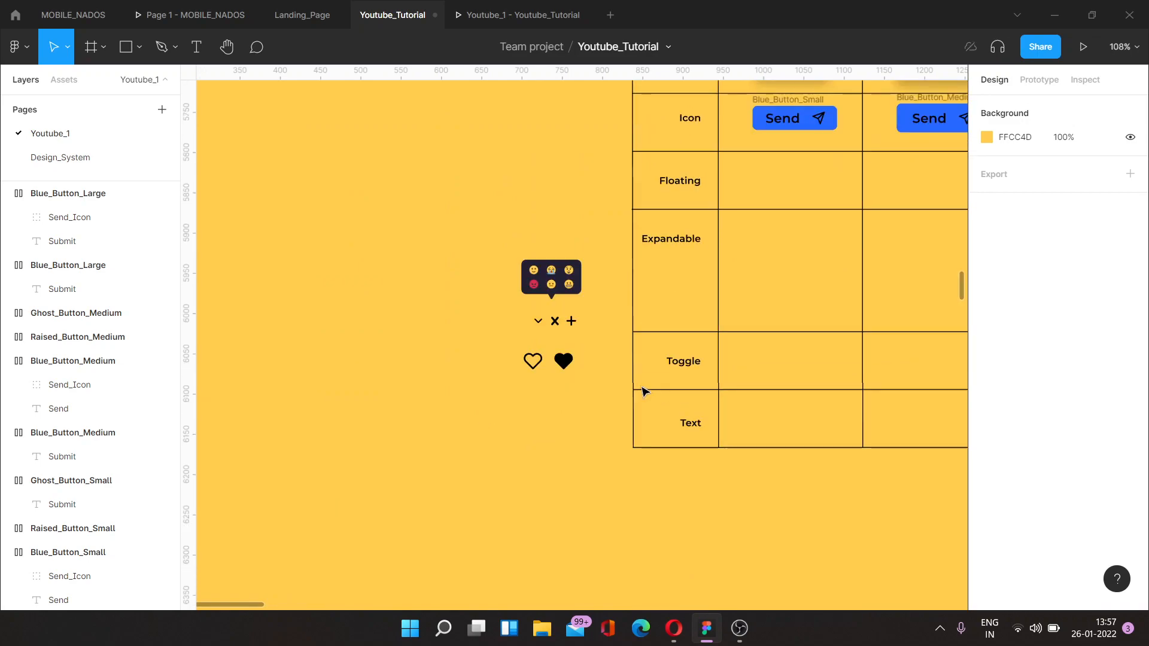
scroll(767, 198, up, 5)
scroll(740, 206, up, 4)
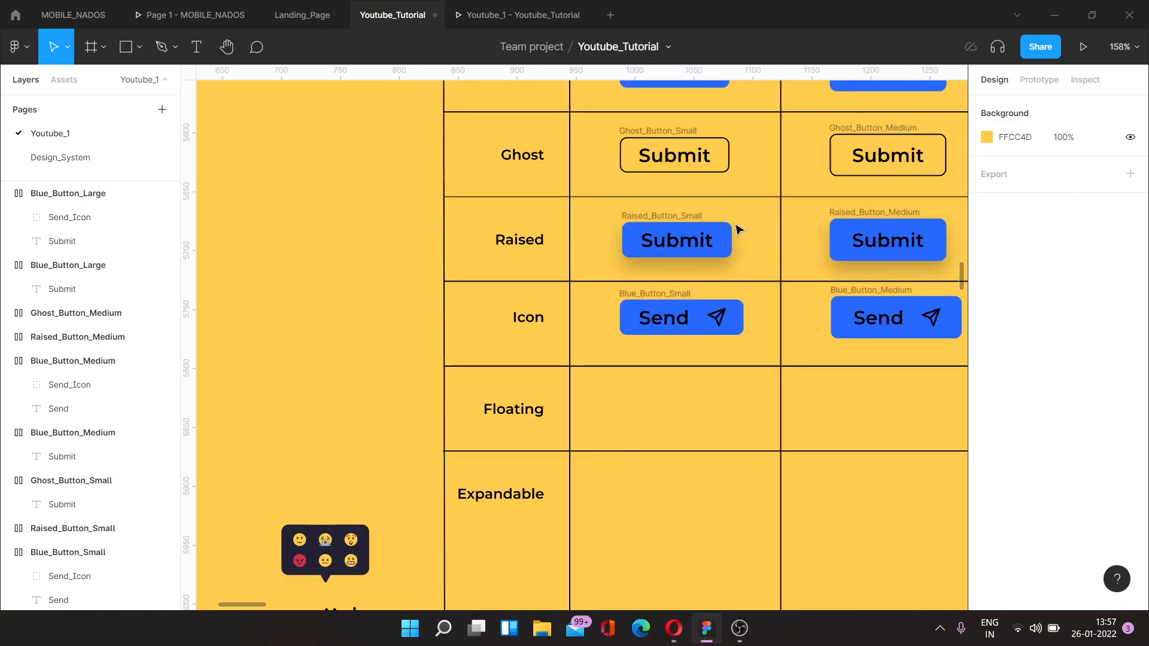
scroll(725, 299, down, 3)
scroll(652, 249, up, 5)
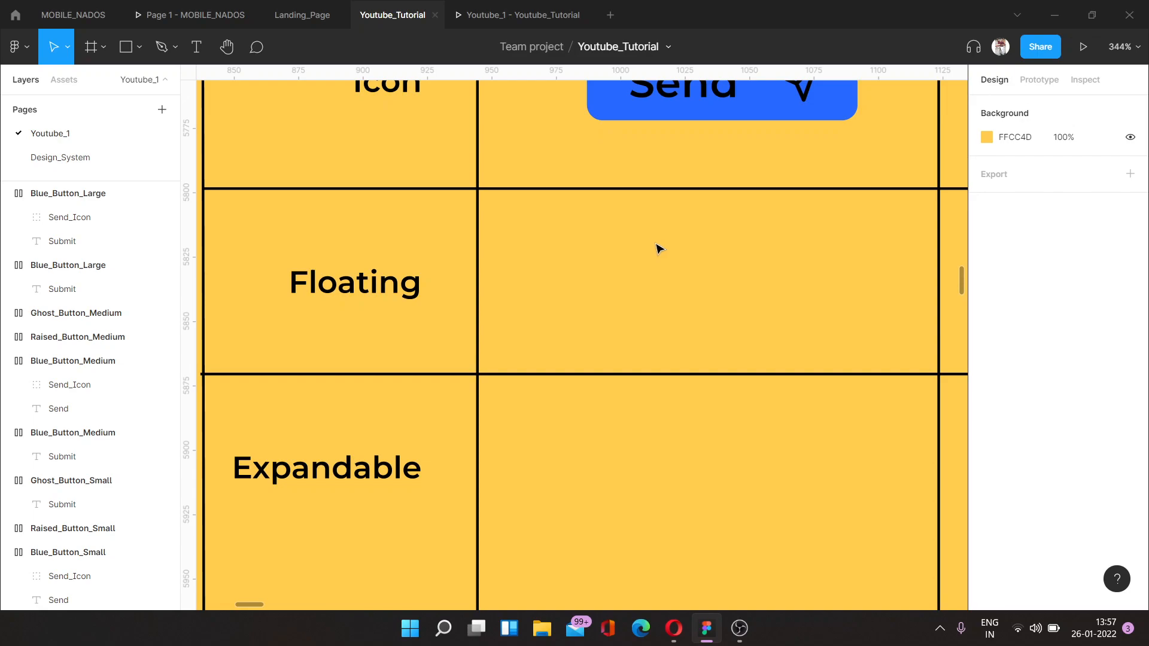
- Switch to the Opera browser and examine the floating action button examples on the Material Design page
click(680, 632)
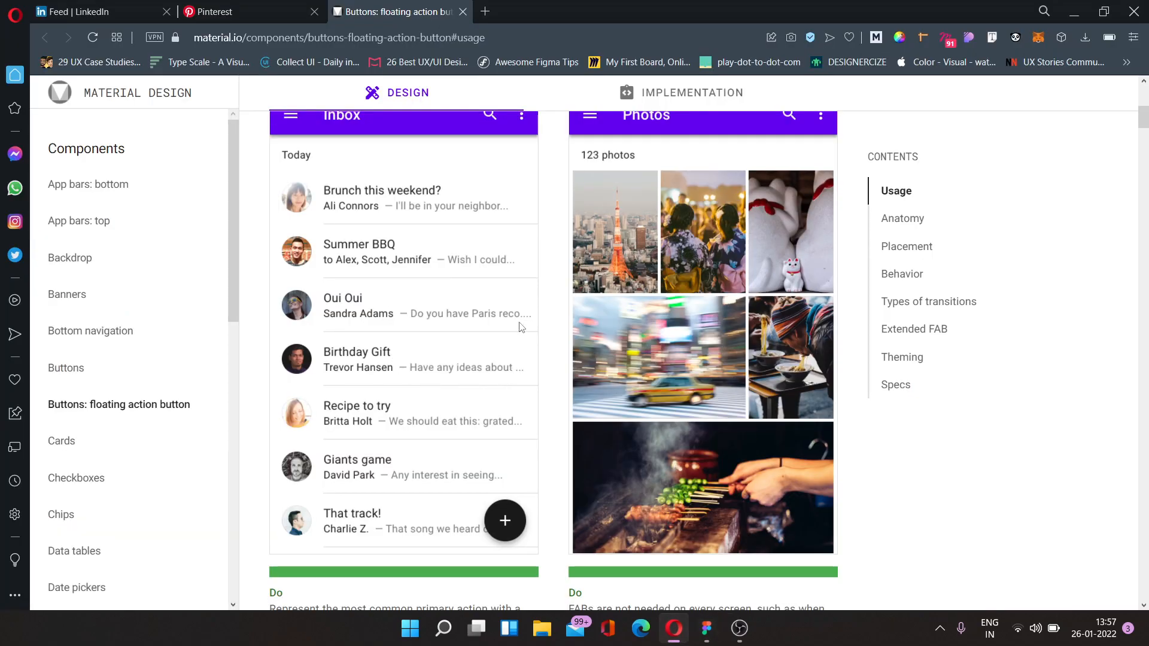
scroll(526, 333, up, 10)
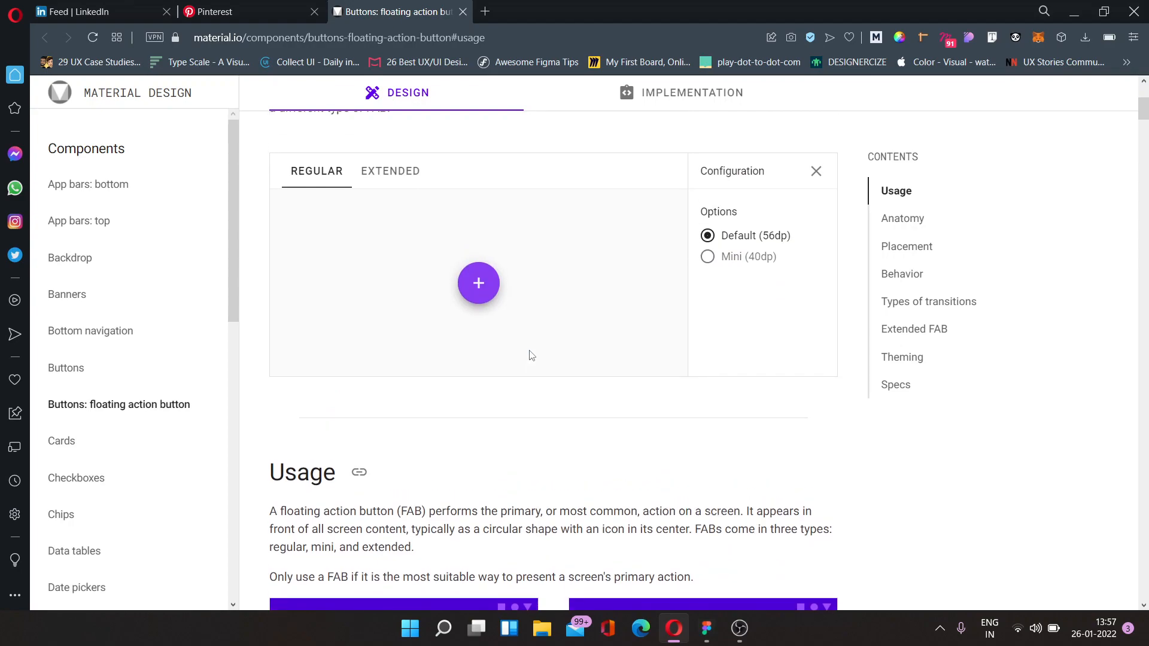
scroll(528, 357, up, 4)
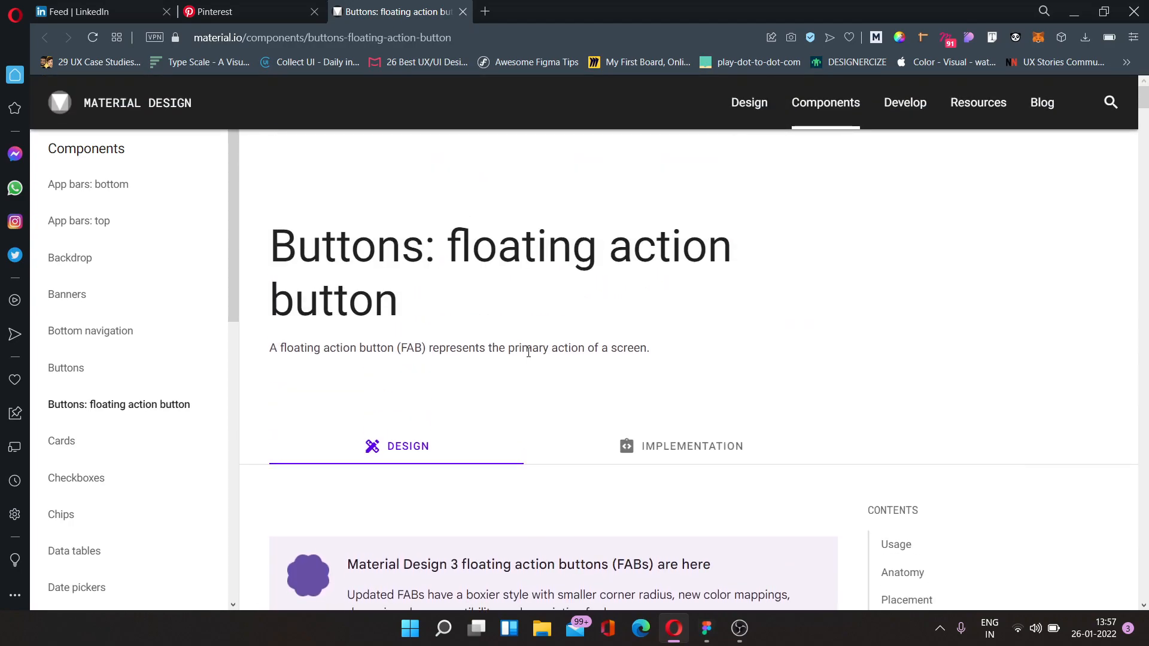
scroll(528, 352, down, 15)
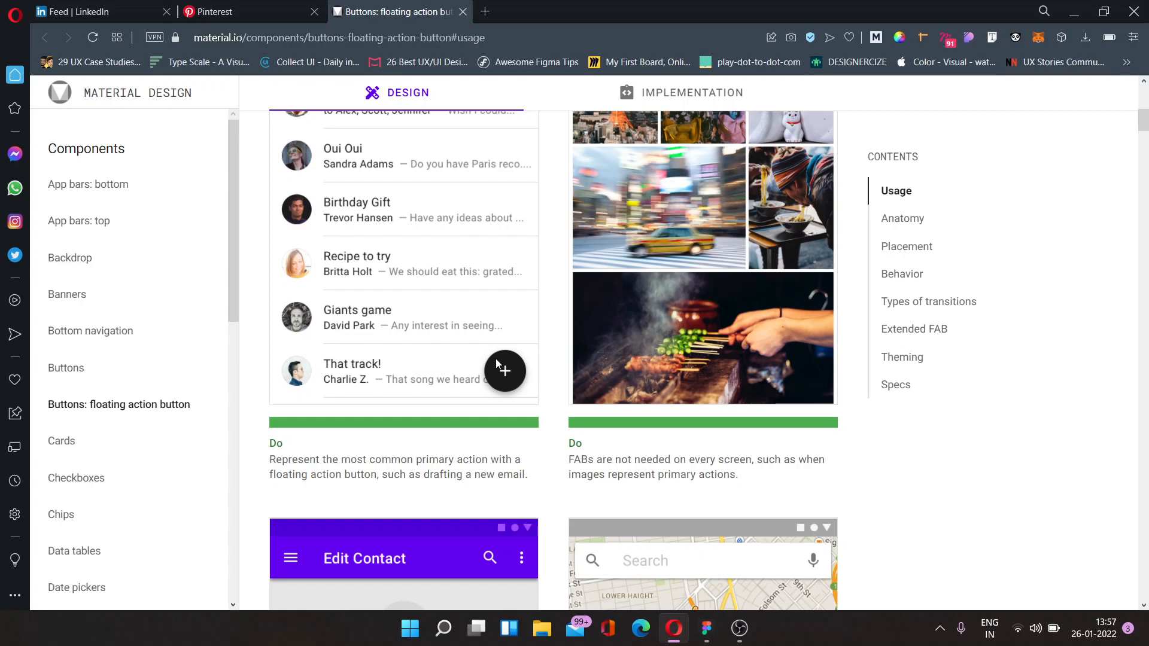
scroll(495, 359, up, 5)
scroll(496, 360, down, 4)
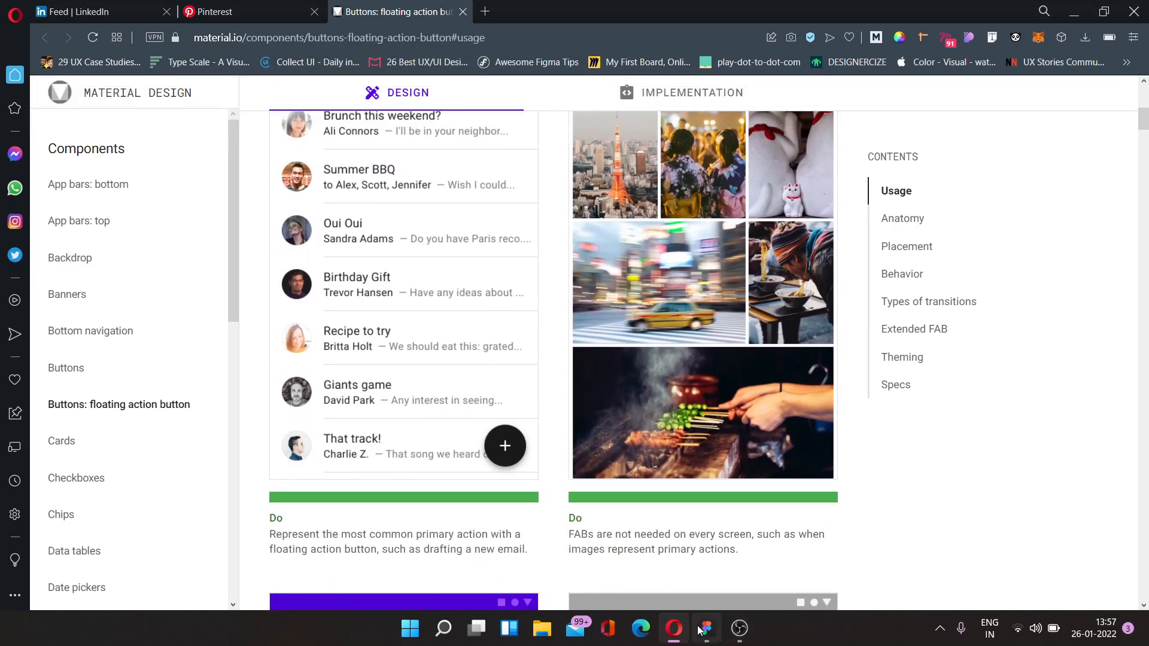
- Switch to Figma and draw a 50 × 50 circle in the small-size cell of the Floating row
click(707, 628)
scroll(523, 391, down, 3)
scroll(611, 372, left, 4)
scroll(609, 374, right, 4)
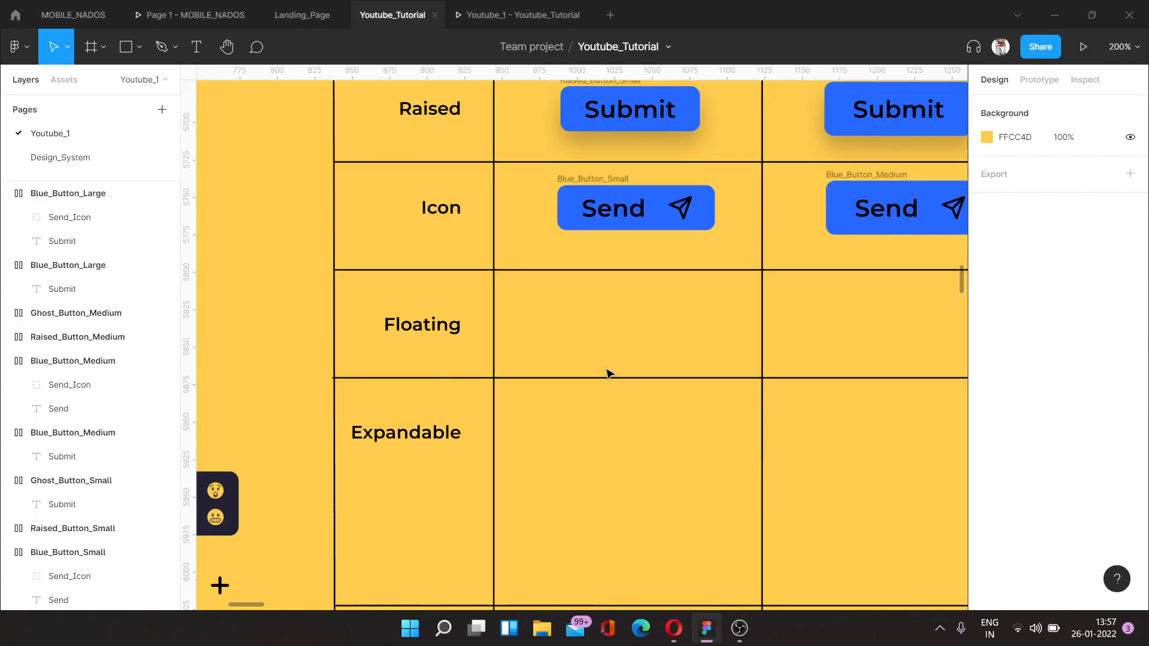
scroll(652, 334, up, 3)
key(o)
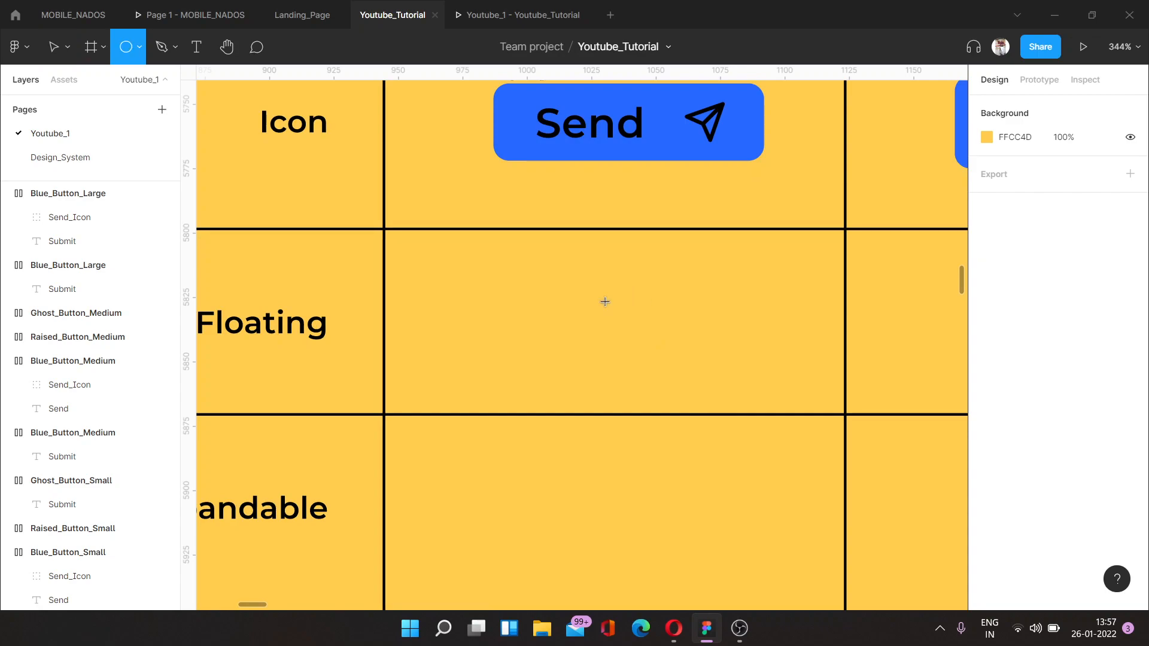
click(604, 302)
drag(731, 430, 668, 361)
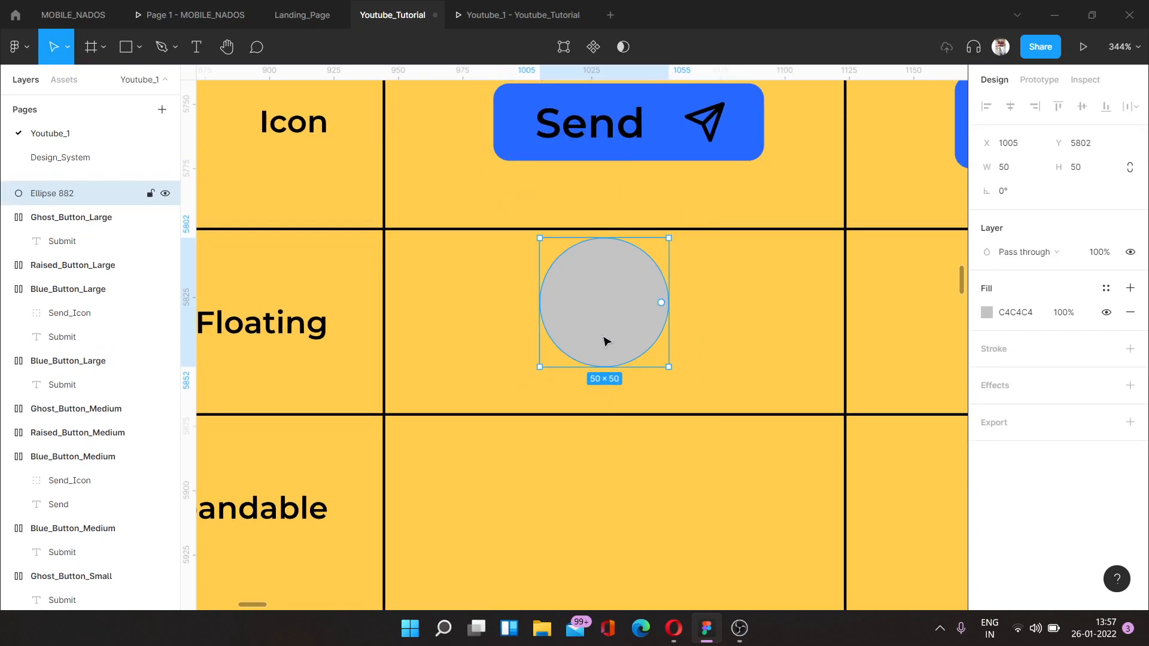
- Move the grey circle closer to the middle of its Floating cell, to about X 1015, Y 5810
scroll(603, 335, down, 4)
scroll(599, 359, up, 2)
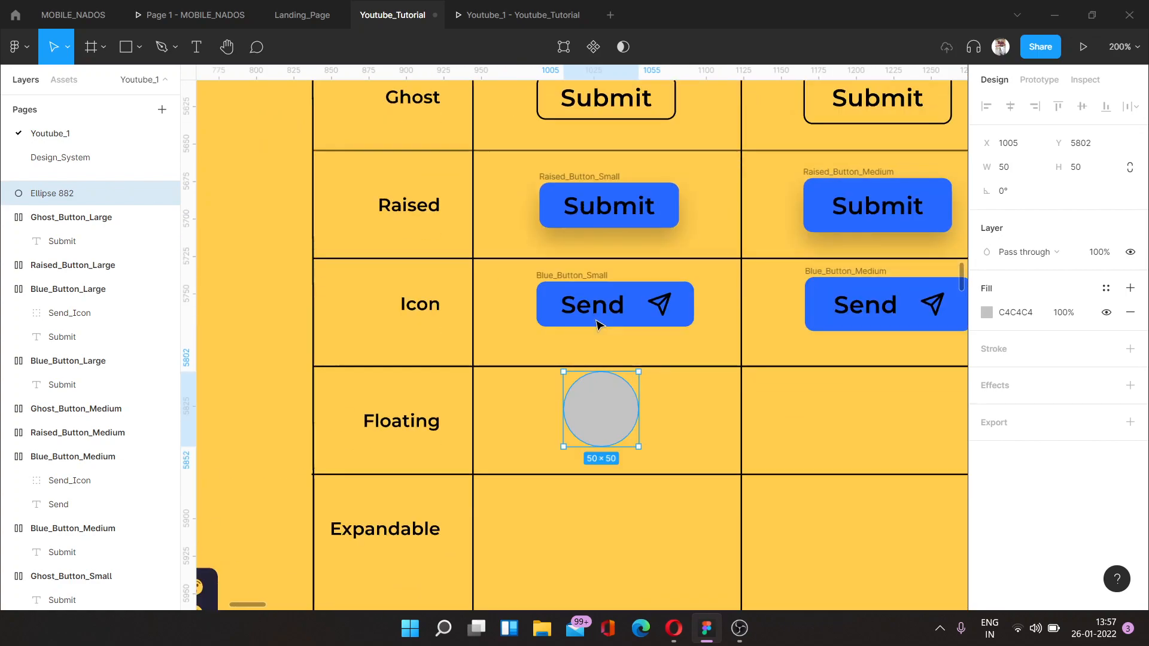
click(587, 290)
scroll(621, 423, up, 3)
click(559, 397)
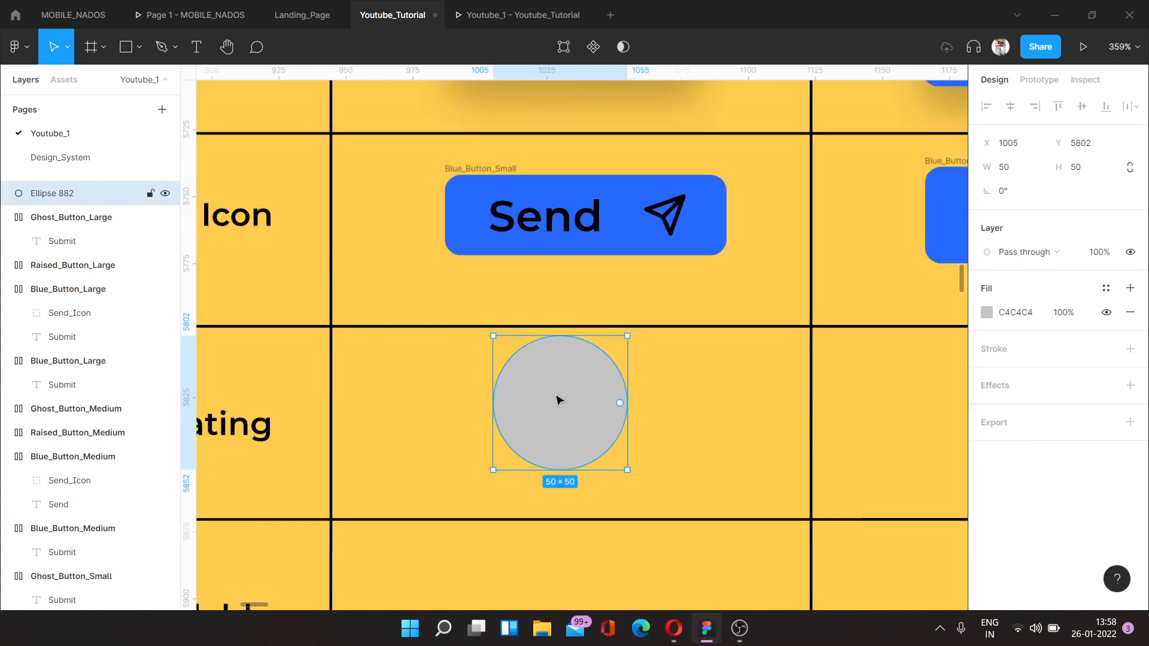
drag(587, 416, 585, 423)
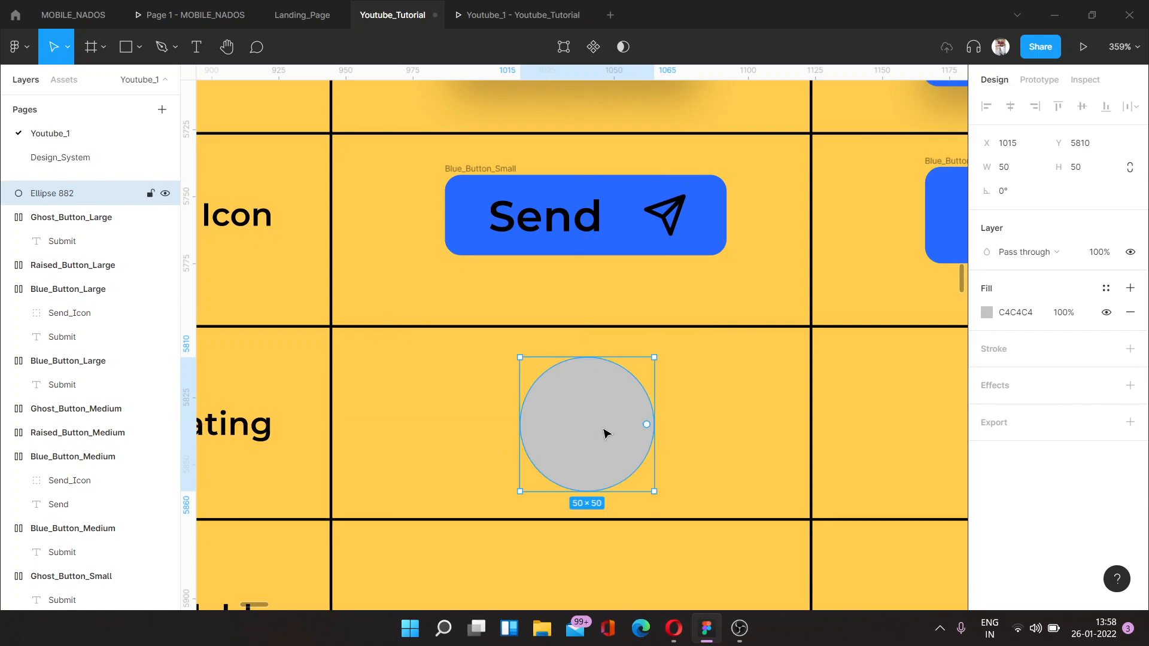
- Set the circle's width and height to 30 and reposition it to about X 1015, Y 5820
click(1021, 179)
click(1073, 170)
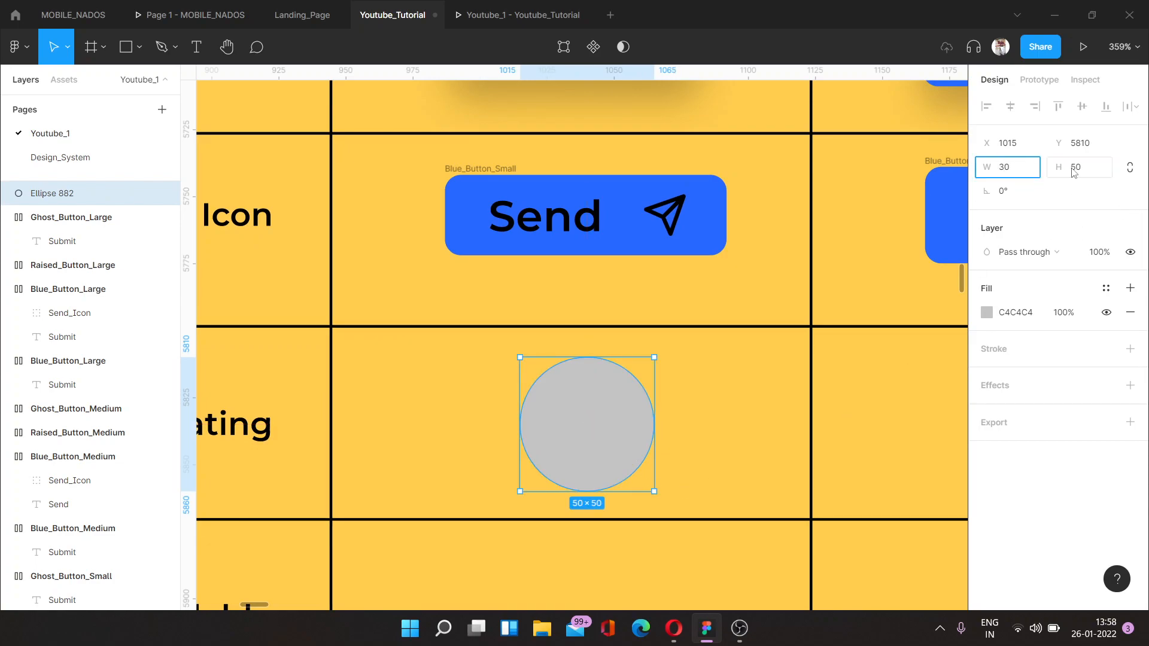
text(3)
key(Return)
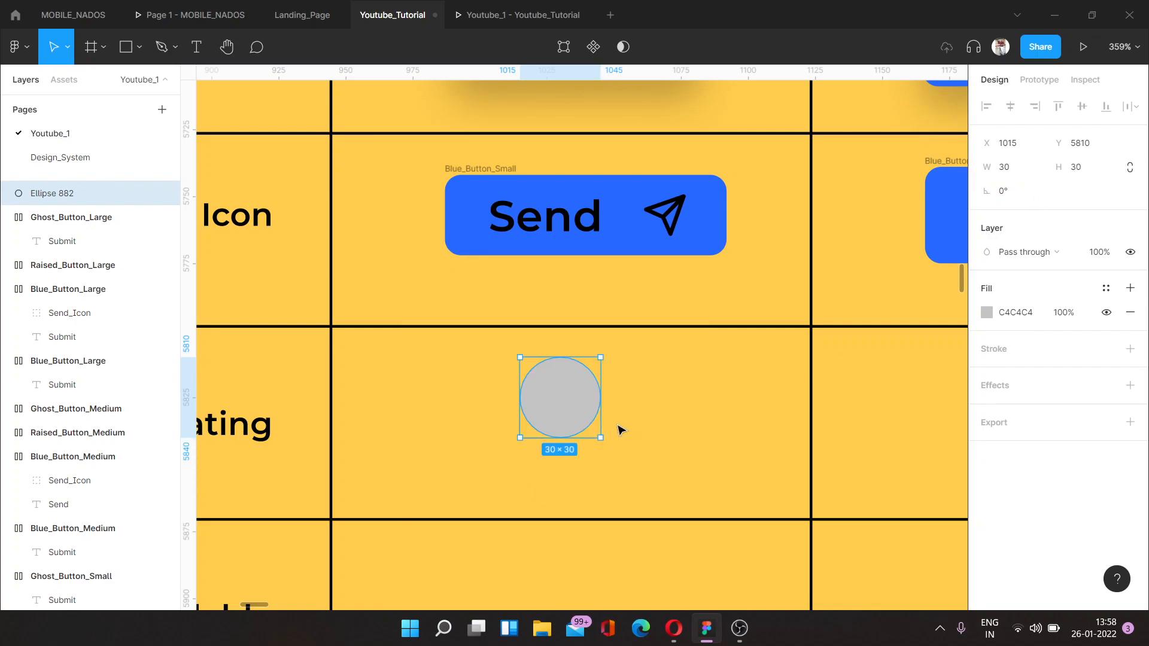
scroll(561, 413, up, 5)
scroll(565, 434, down, 5)
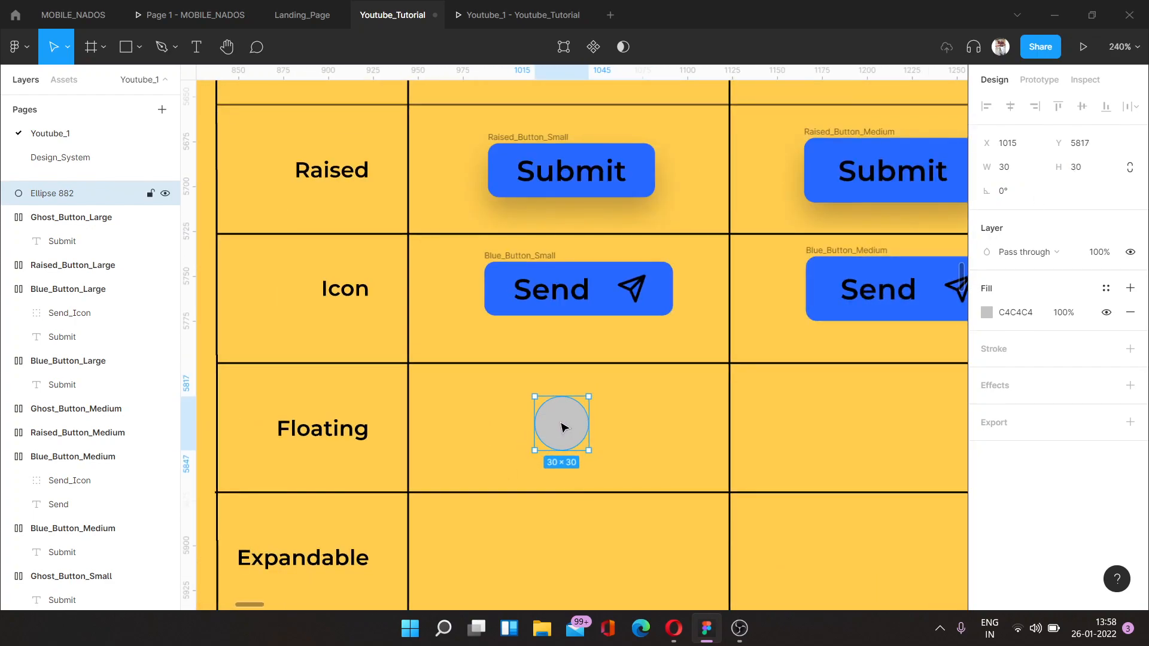
drag(564, 428, 562, 432)
- Apply the Primary_Blue color style to the circle's fill
click(1106, 287)
scroll(1067, 453, down, 2)
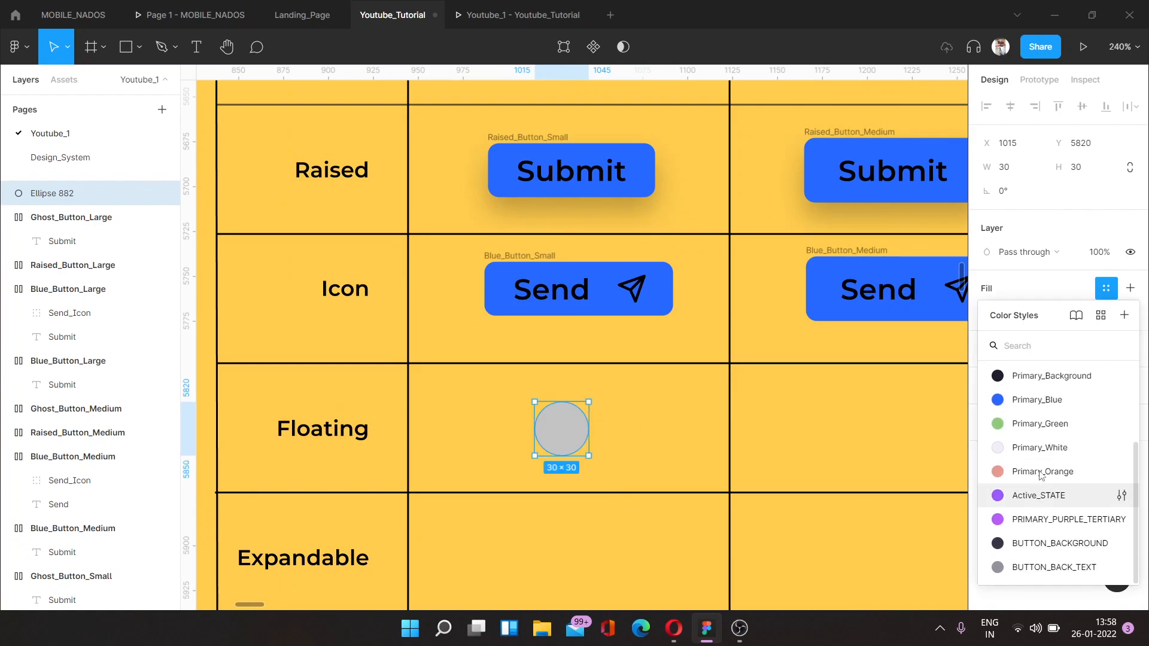
click(1036, 399)
scroll(553, 421, up, 2)
scroll(550, 419, down, 3)
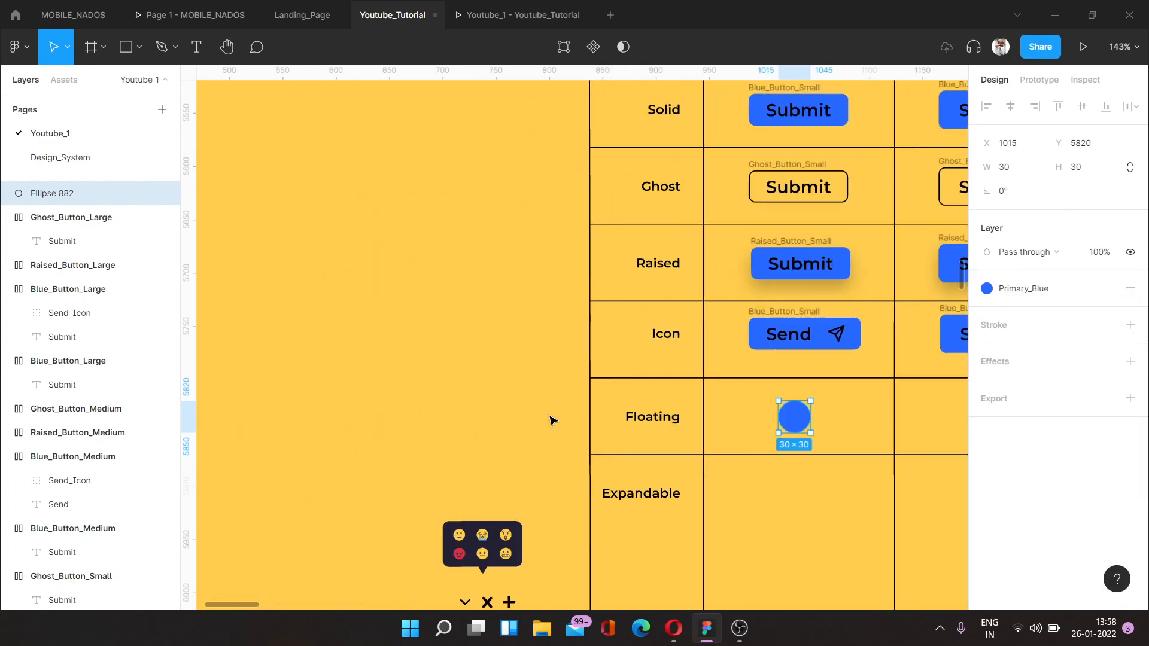
- Place a copy of the plus icon from beside the table at the center of the blue circle
scroll(538, 418, down, 5)
scroll(520, 222, up, 5)
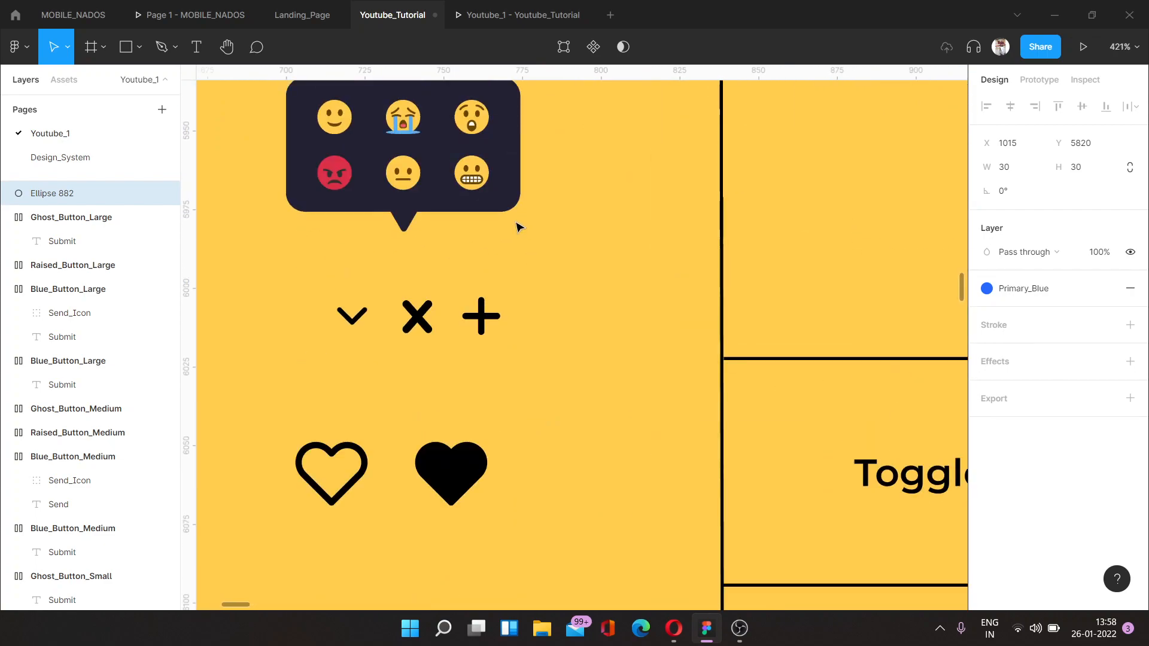
click(481, 316)
scroll(482, 320, down, 3)
drag(483, 324, 698, 182)
scroll(742, 167, up, 5)
scroll(698, 182, down, 2)
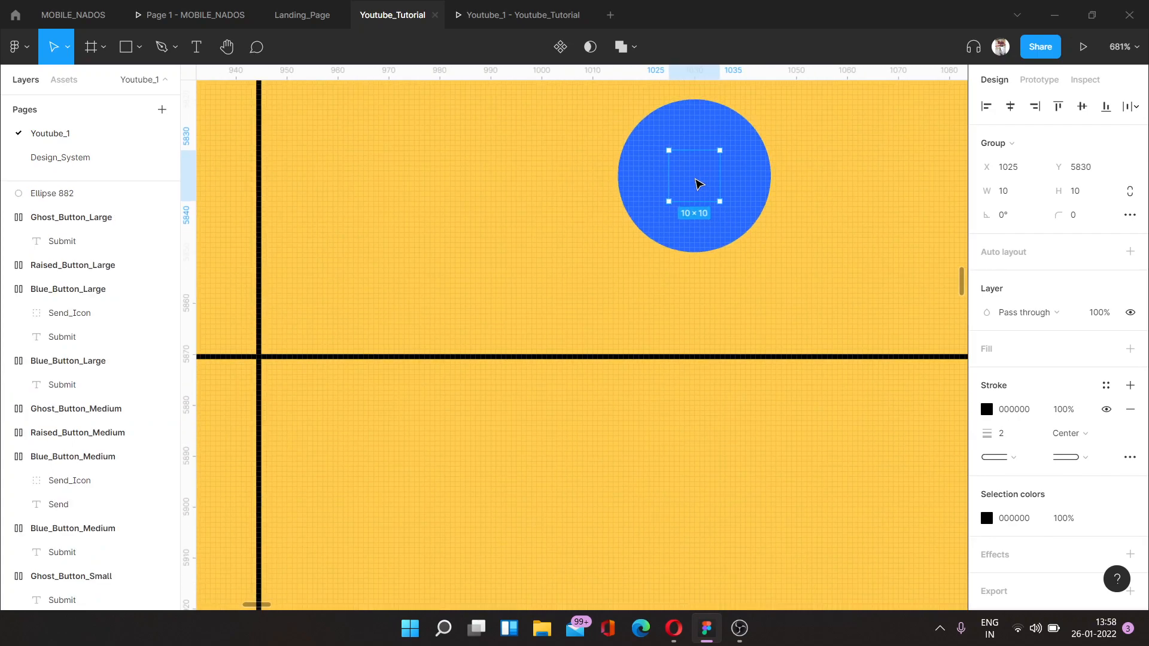
scroll(698, 182, down, 3)
click(798, 226)
scroll(769, 288, up, 4)
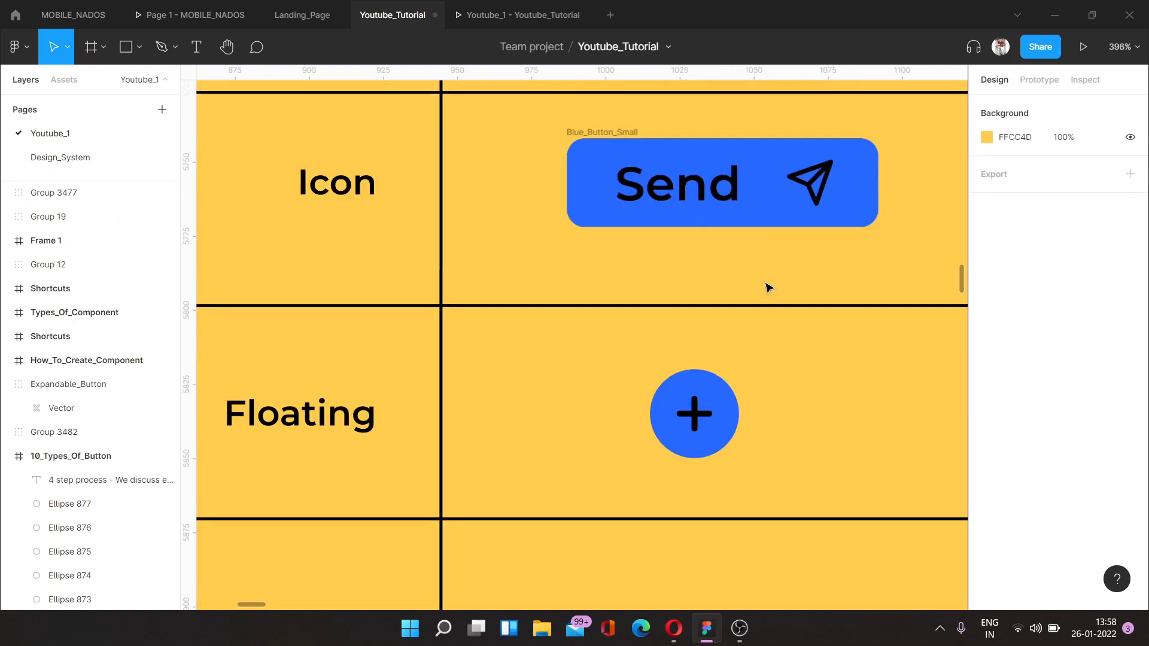
- Group the blue circle with its plus icon and name the group Floating_Button_Small
drag(784, 465, 554, 355)
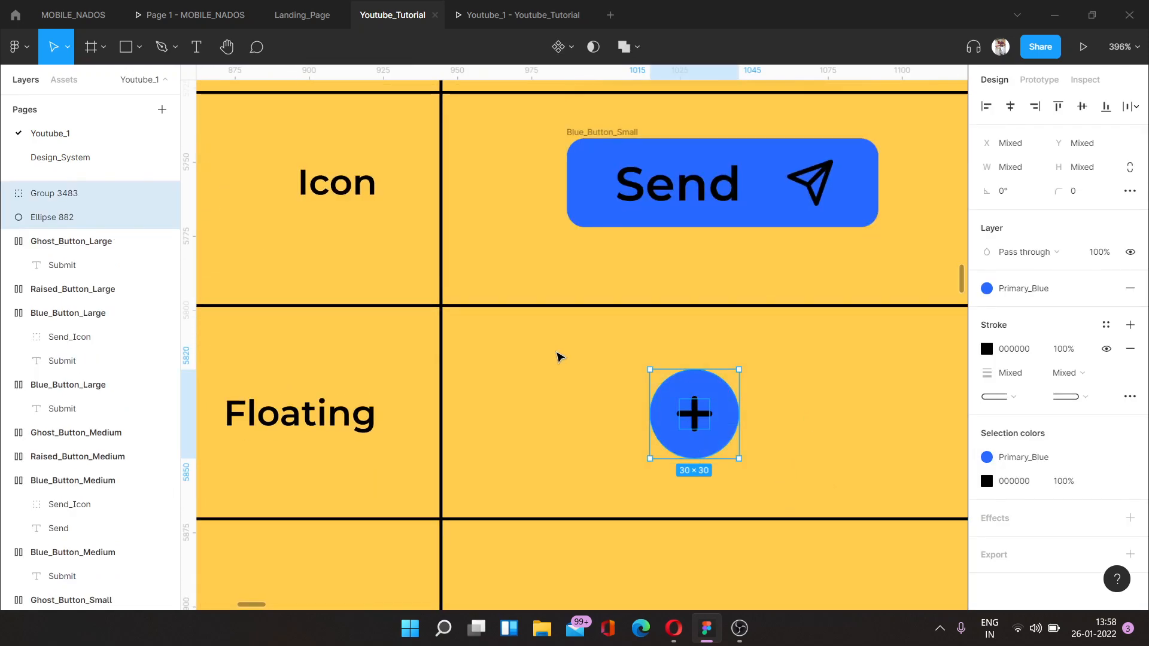
key(ctrl+g)
key(ctrl+r)
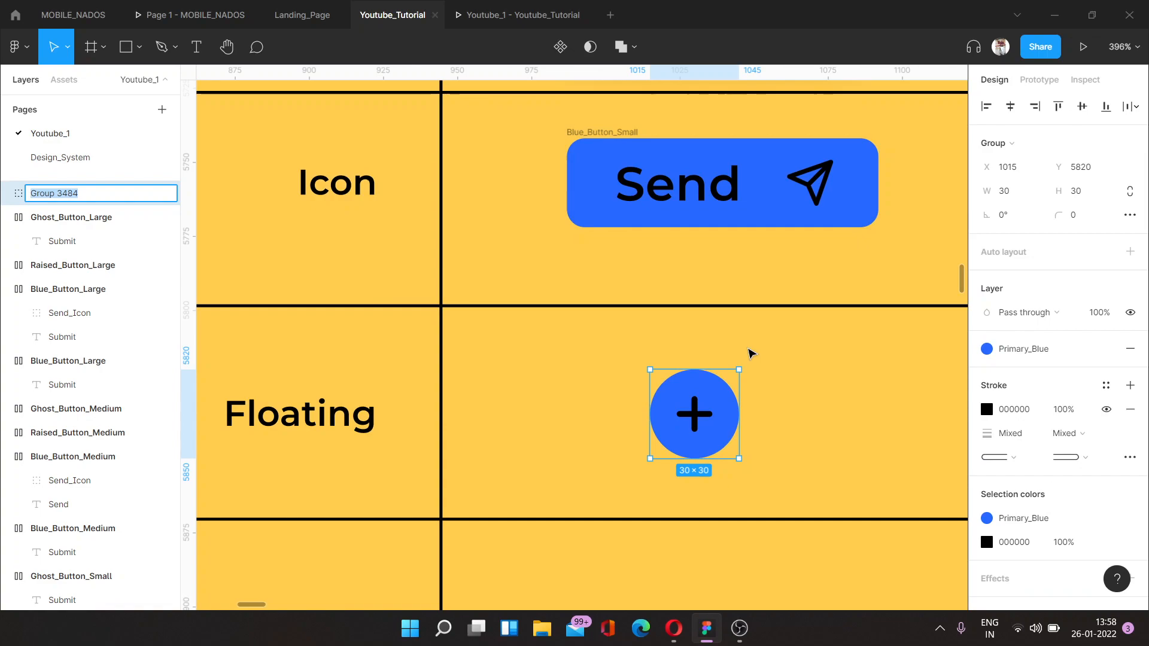
text(Floating_Button_)
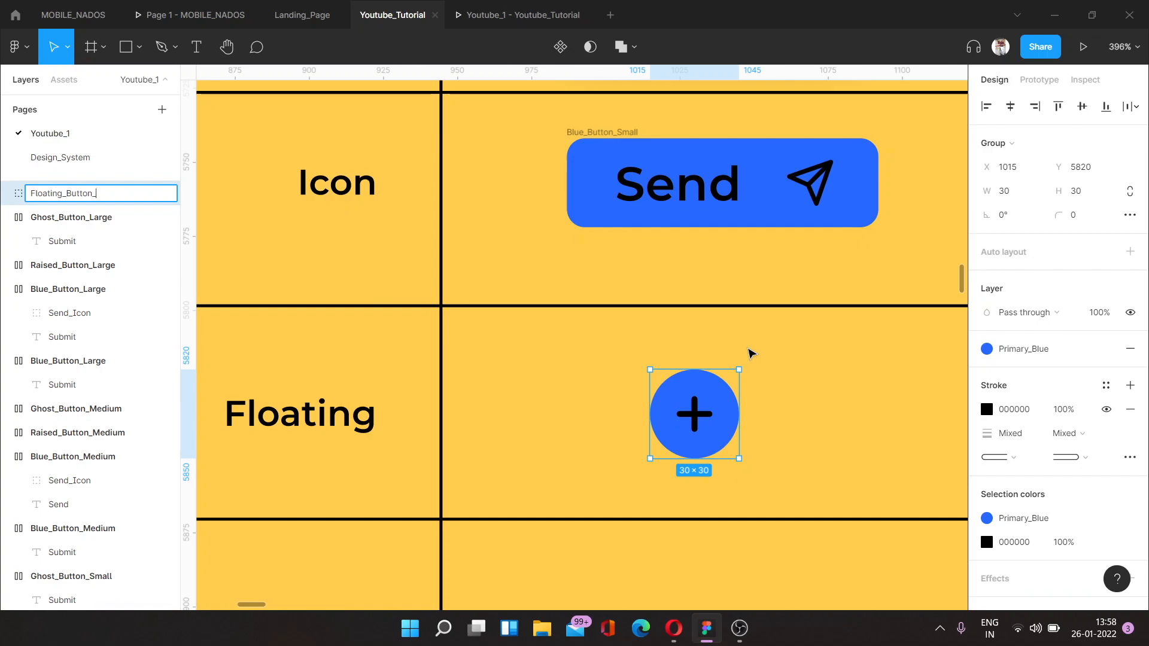
text(Small)
- Duplicate the small floating button into the medium column of the Floating row
scroll(749, 351, down, 5)
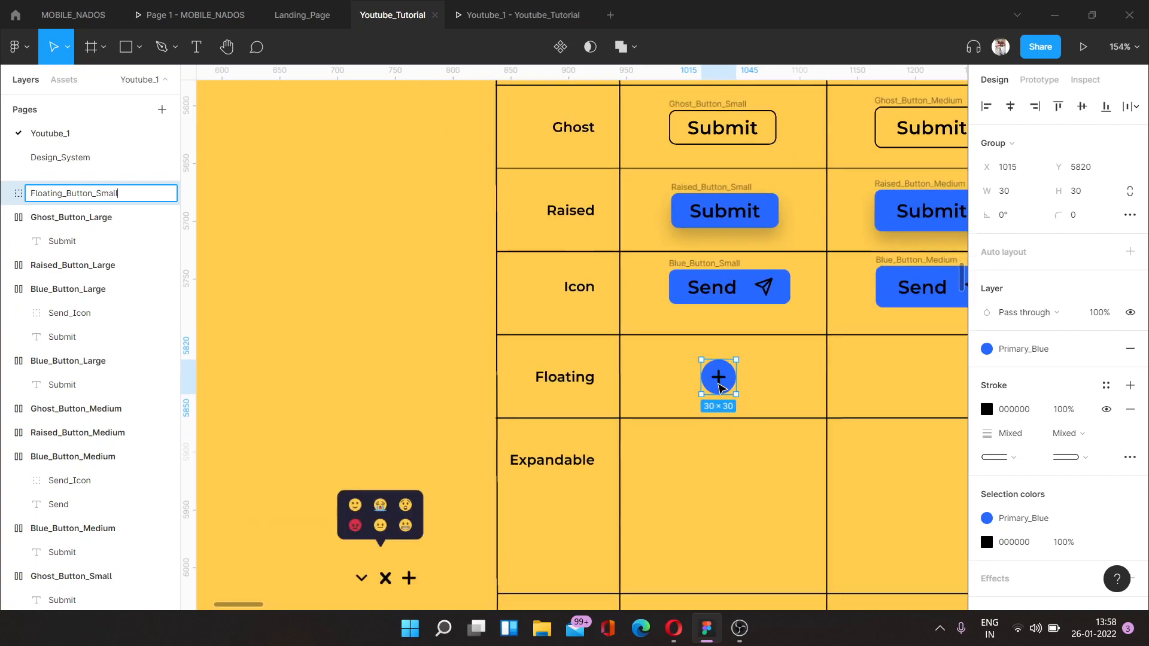
drag(722, 383, 757, 386)
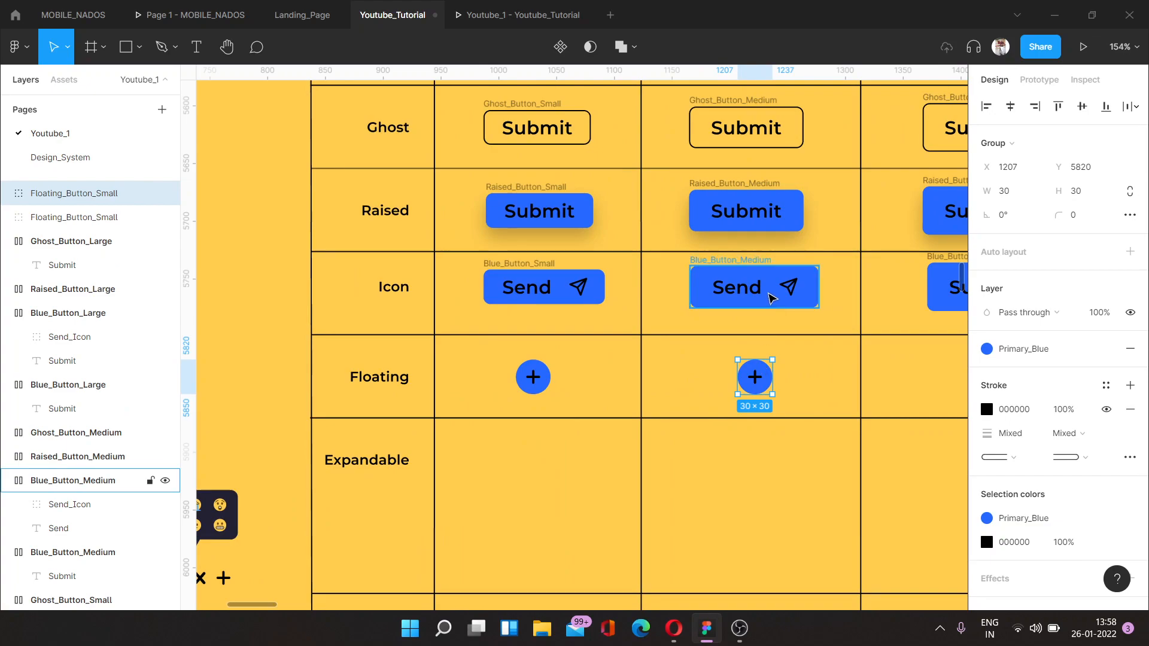
key(Escape)
- Resize the medium column's floating button to 36 × 36 and reposition it to about X 1206, Y 5817
click(726, 264)
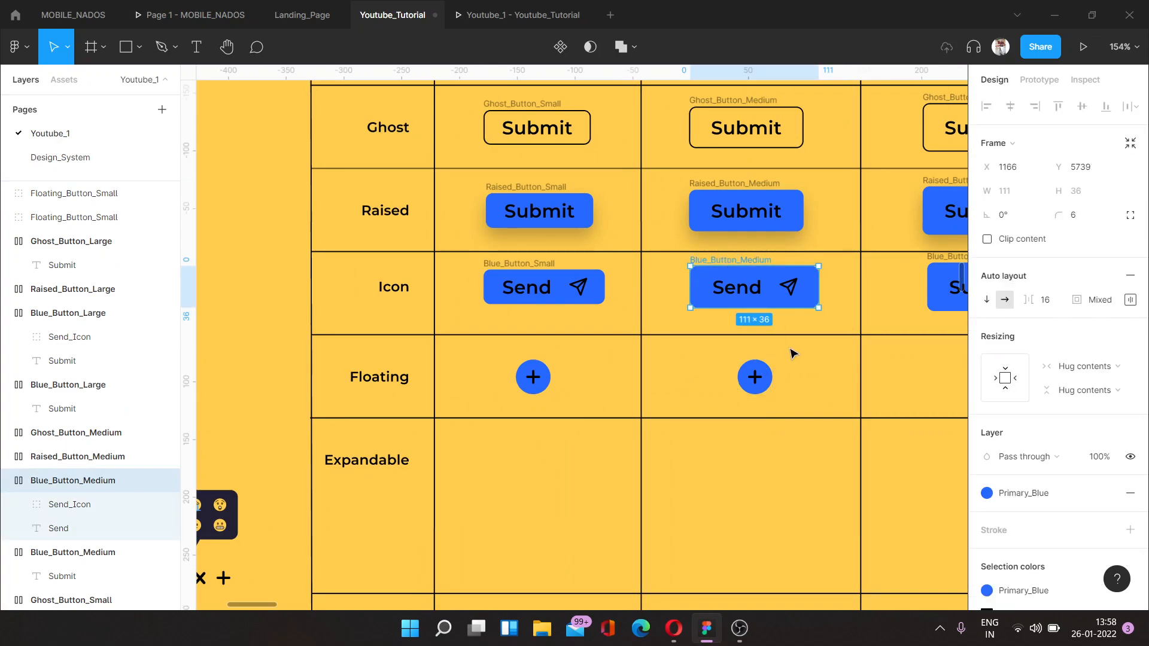
click(759, 380)
scroll(756, 379, up, 5)
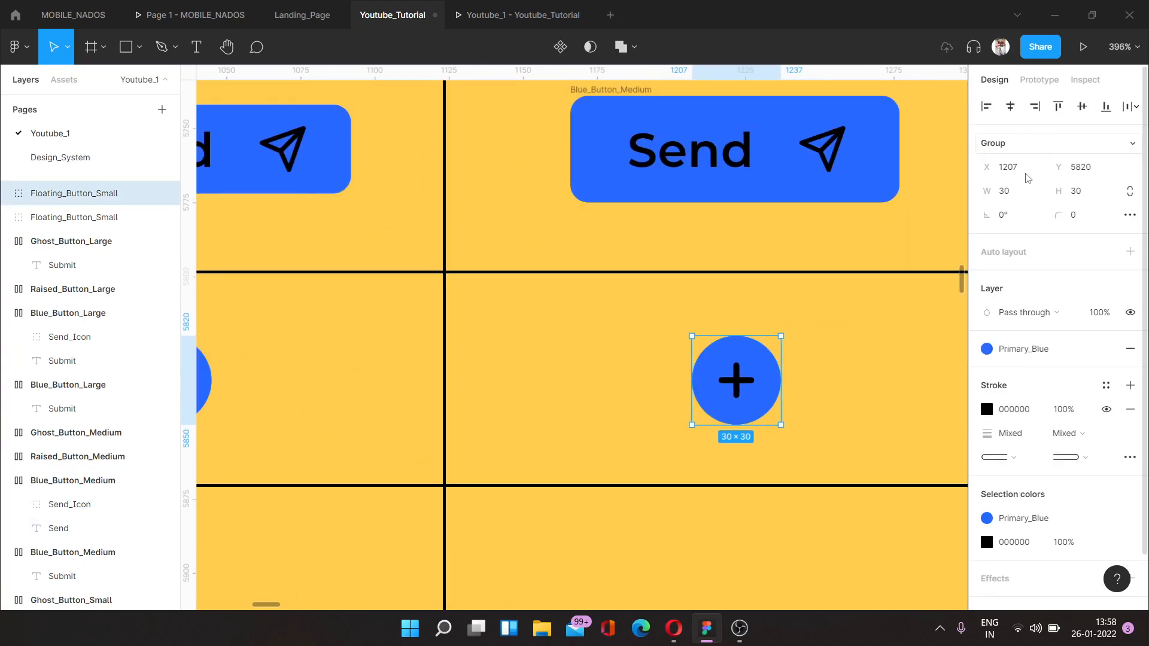
click(1020, 192)
text(36)
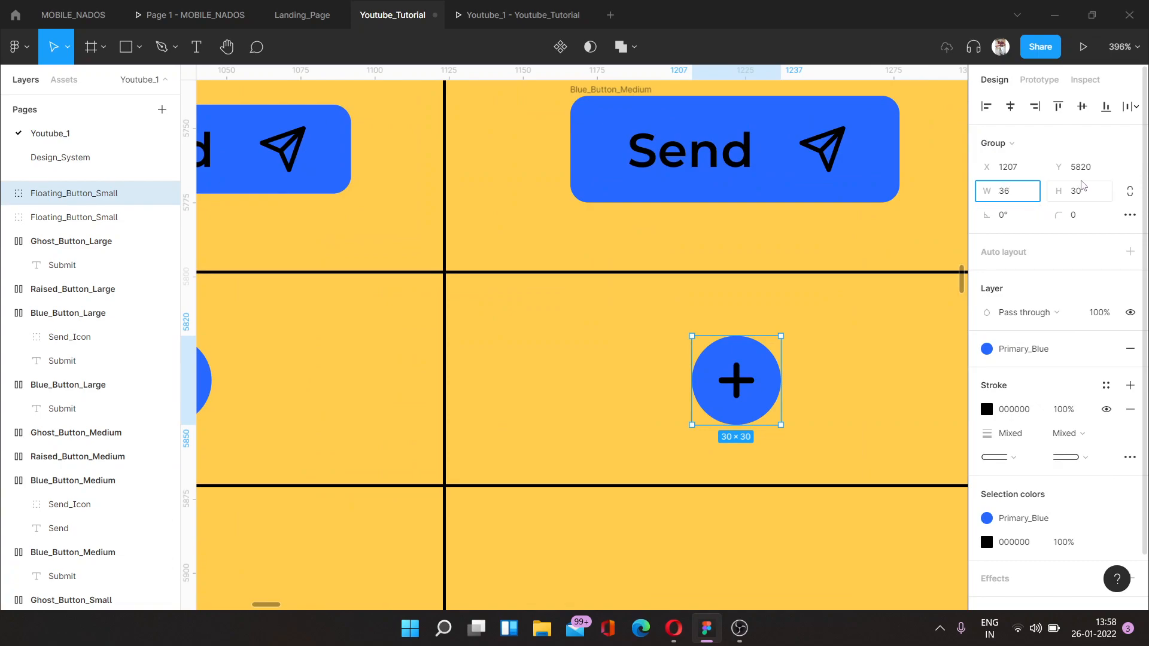
click(1082, 186)
text(36)
key(Escape)
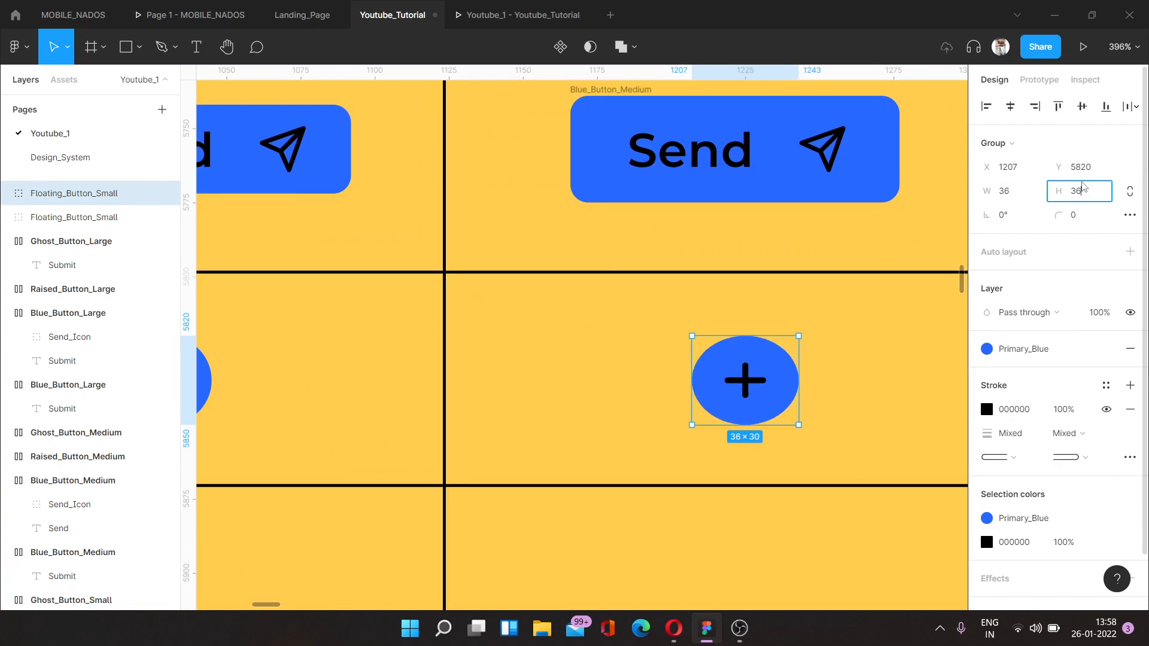
key(Return)
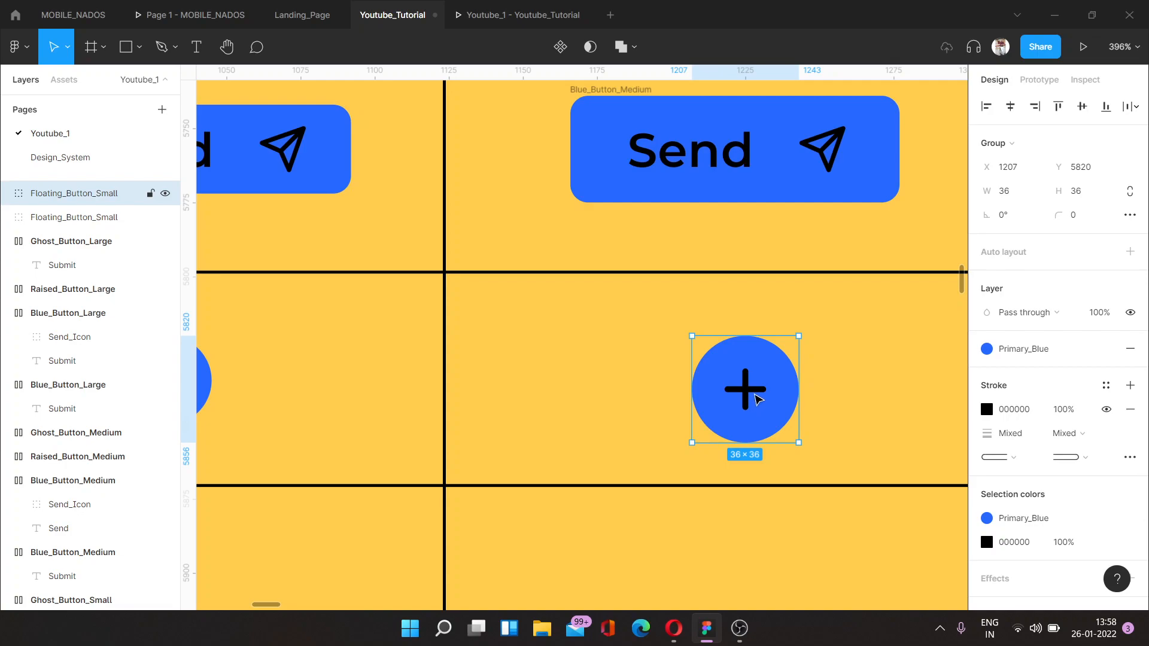
scroll(757, 398, down, 3)
drag(760, 390, 764, 383)
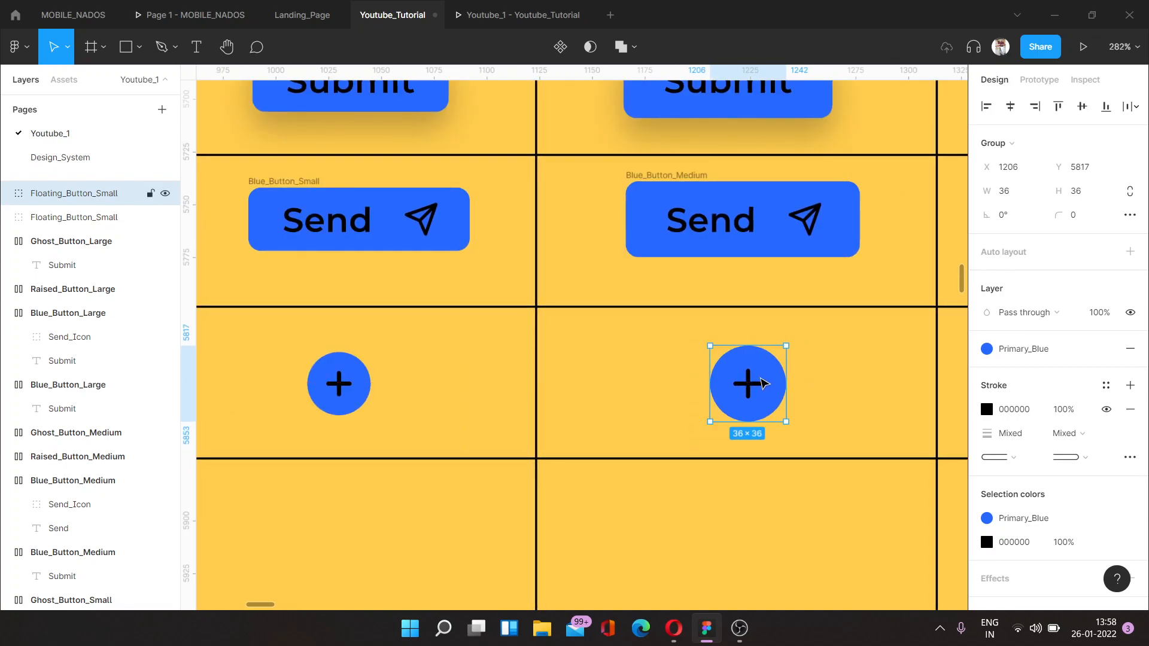
- Rename the duplicated floating button group as Floating_Button_Medium
key(ctrl+r)
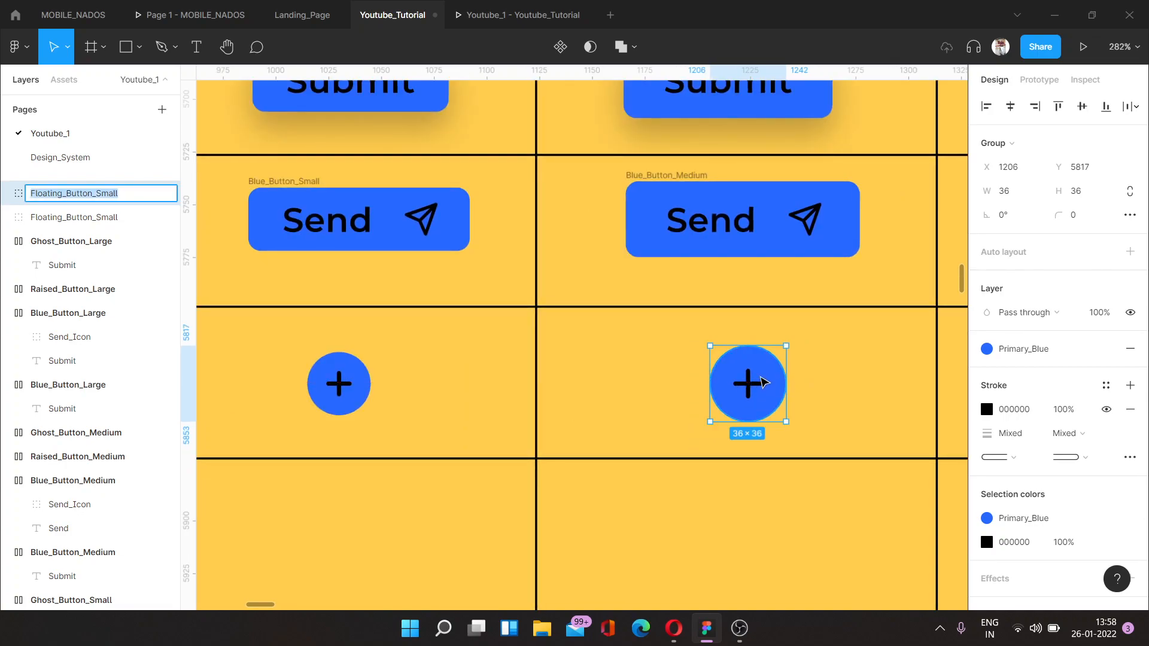
key(Left)
key(Right)
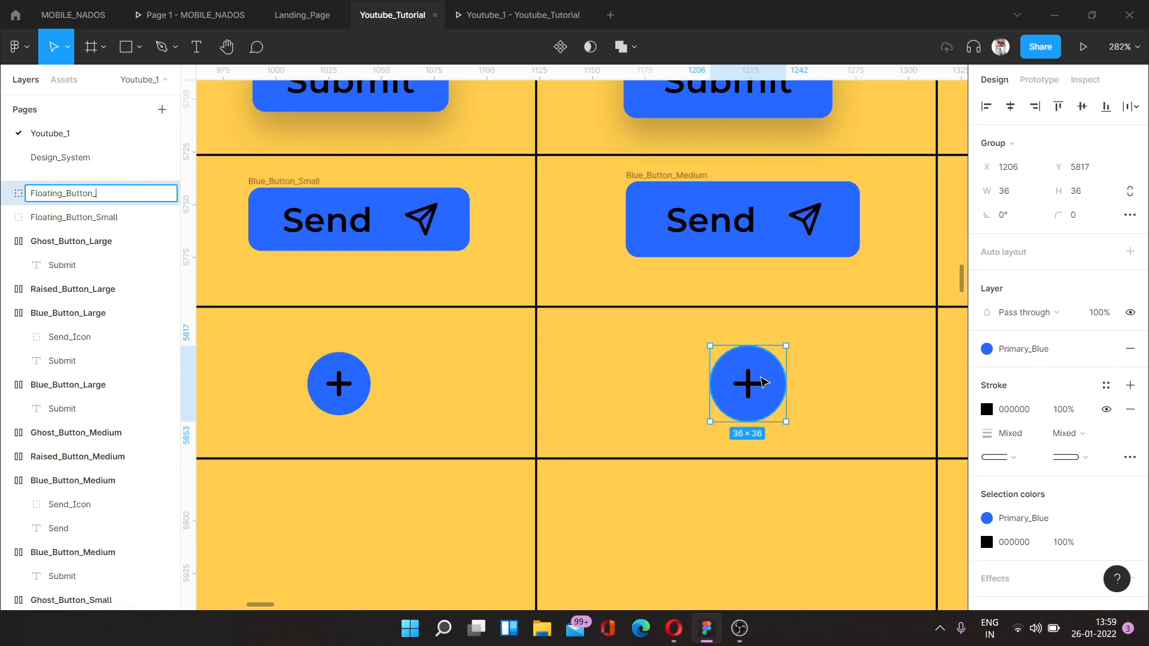
key(Return)
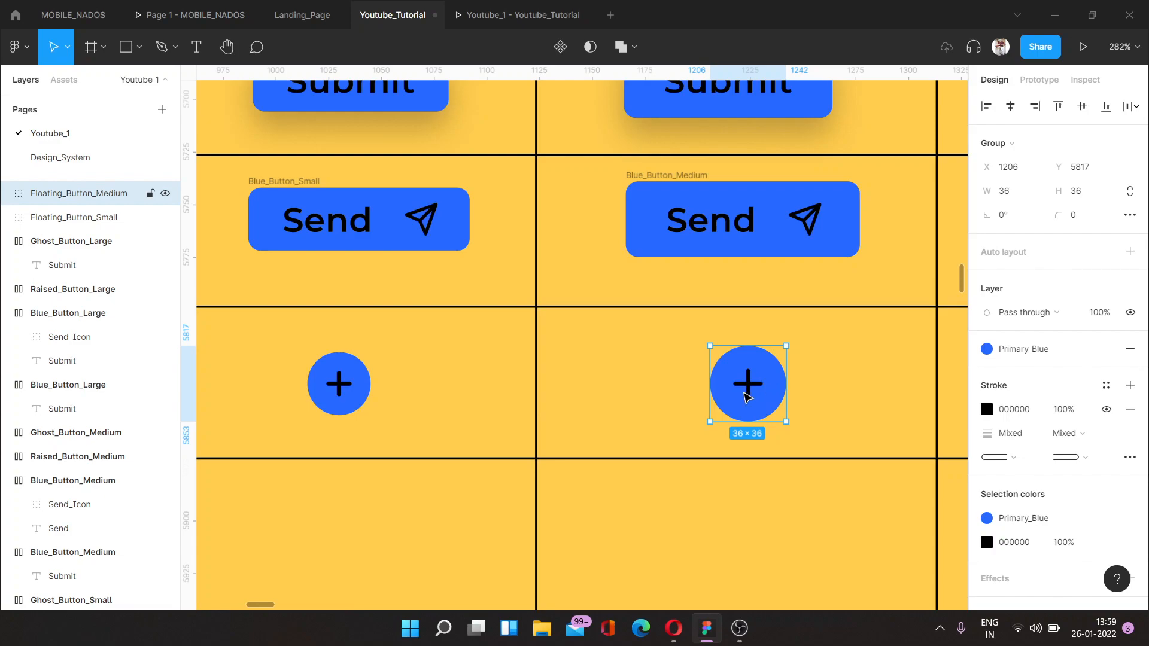
- Duplicate the medium floating button into the large column of the Floating row, at about X 1414, Y 5817
scroll(747, 398, right, 8)
drag(272, 392, 694, 383)
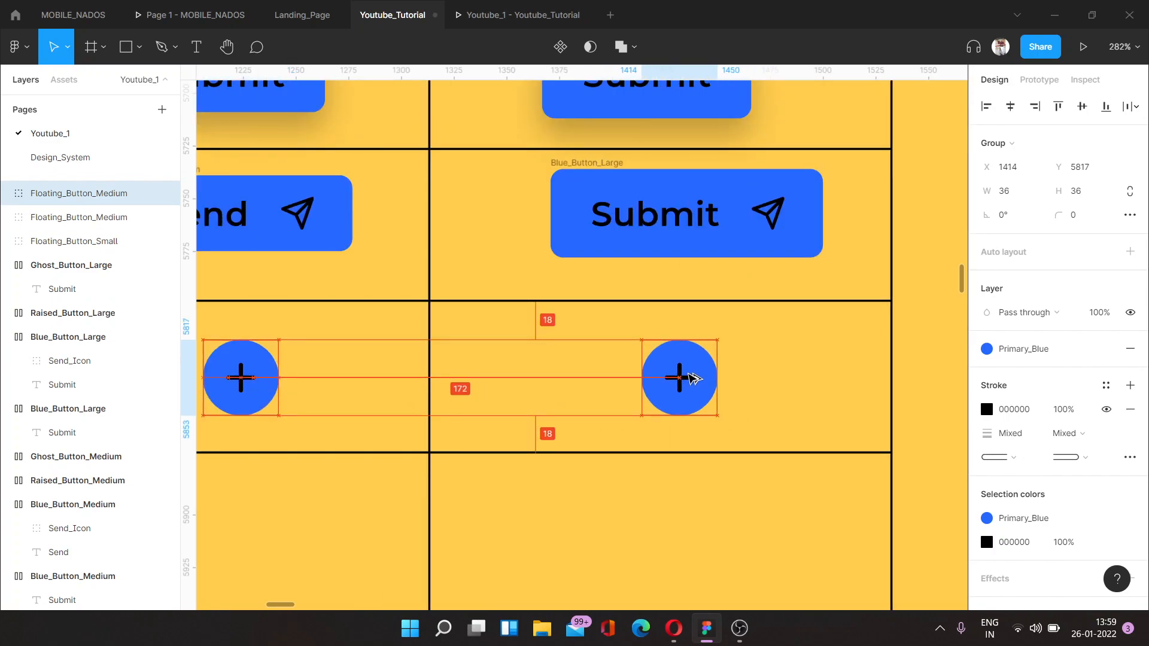
click(706, 255)
click(687, 381)
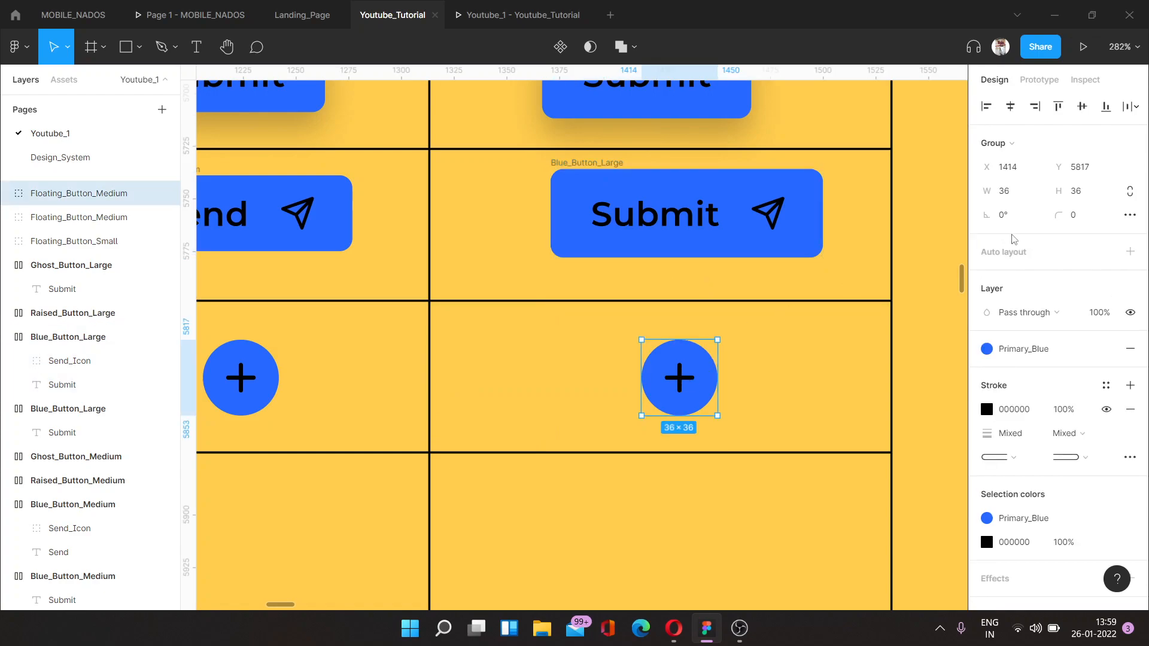
- Resize the large column's floating button to 42 × 42 and reposition it to about X 1412, Y 5814
click(1017, 191)
text(42)
click(1080, 198)
text(4)
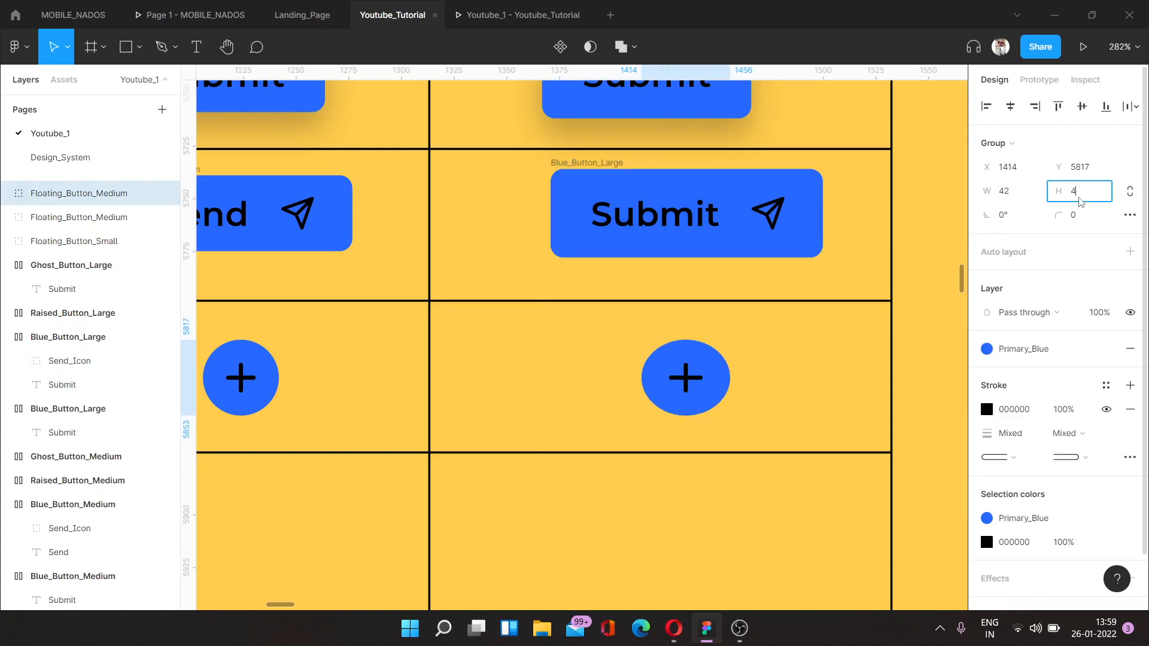
text(2)
key(Return)
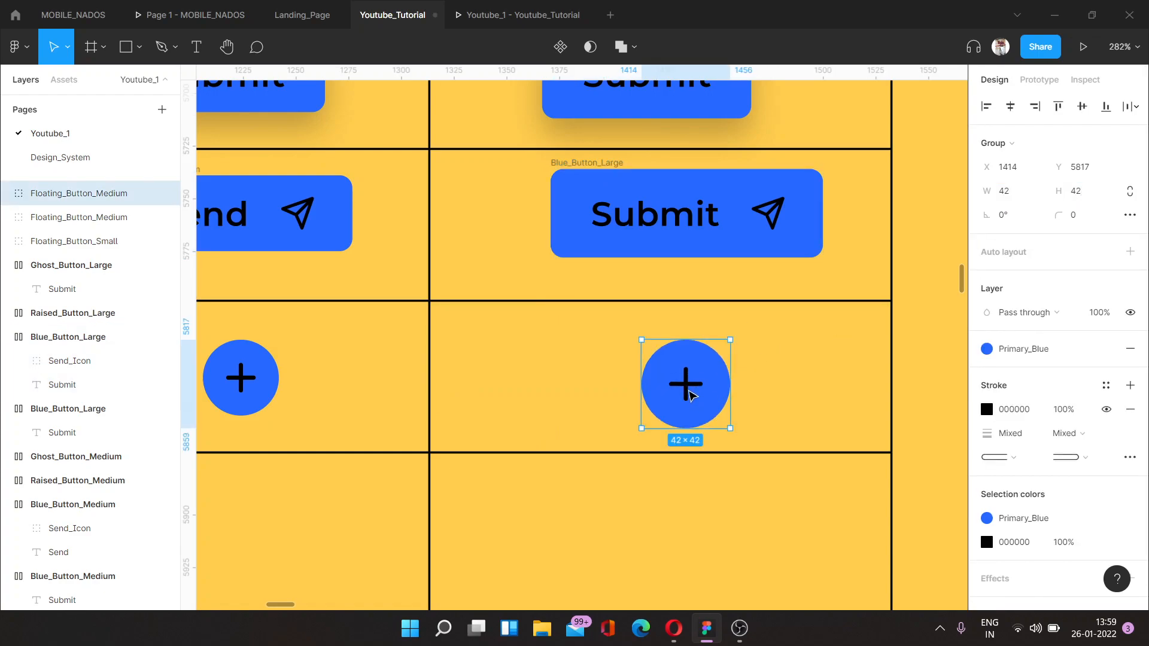
drag(695, 397, 693, 394)
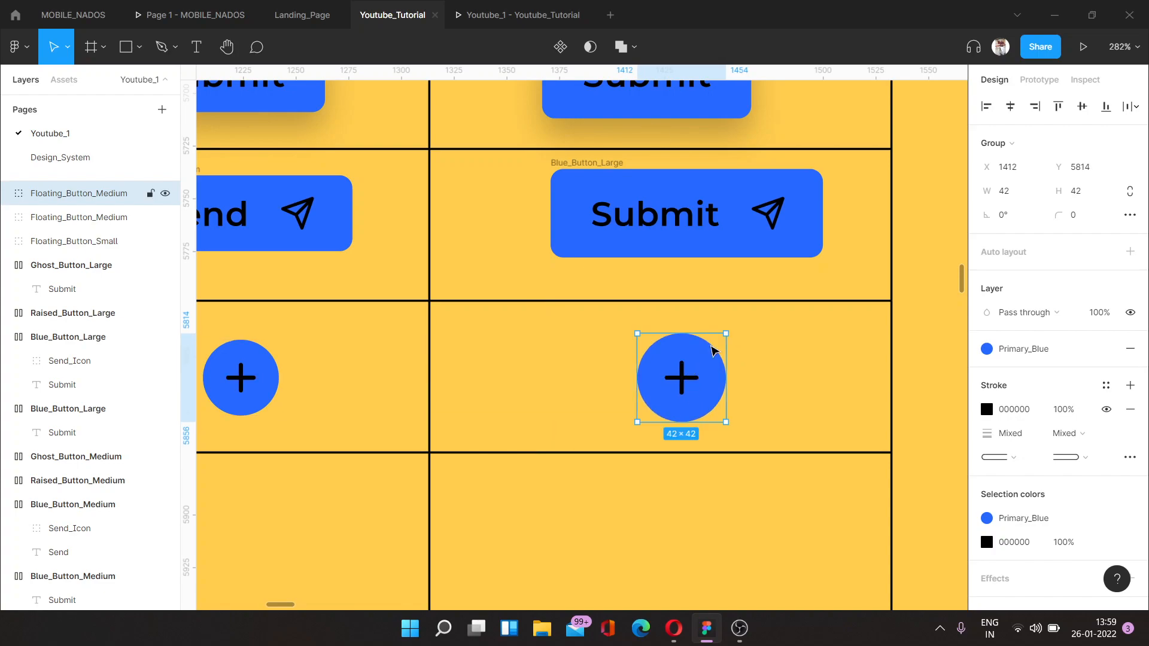
- Rename the large column's floating button group as Floating_Button_Large
key(ctrl+r)
key(Right)
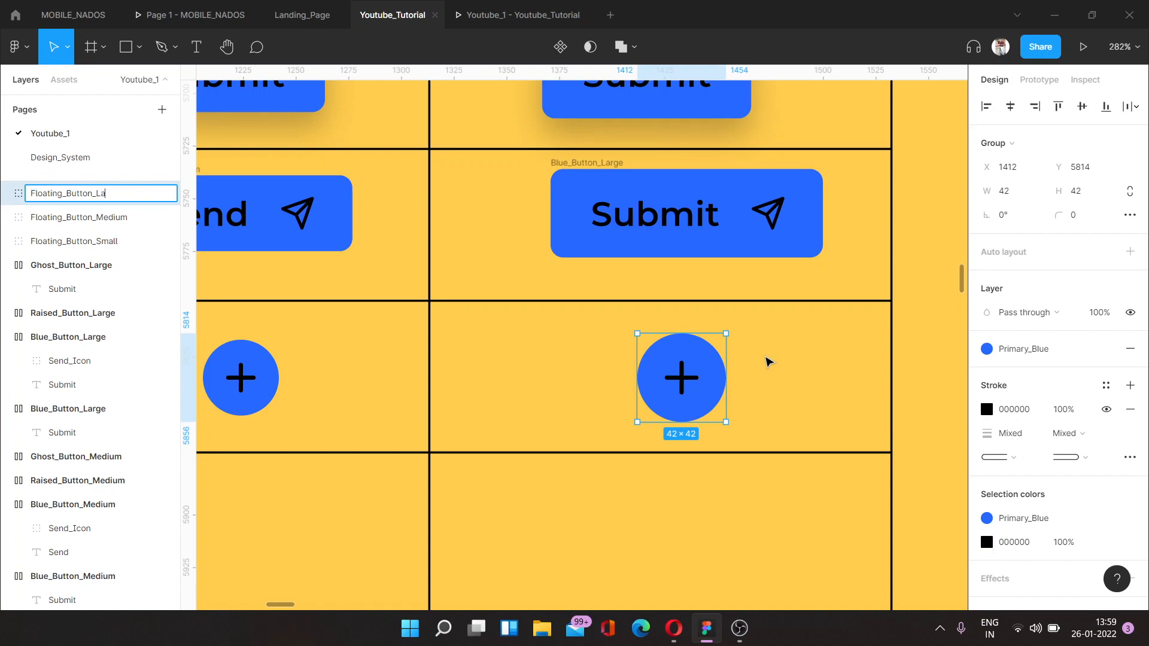
scroll(370, 277, down, 8)
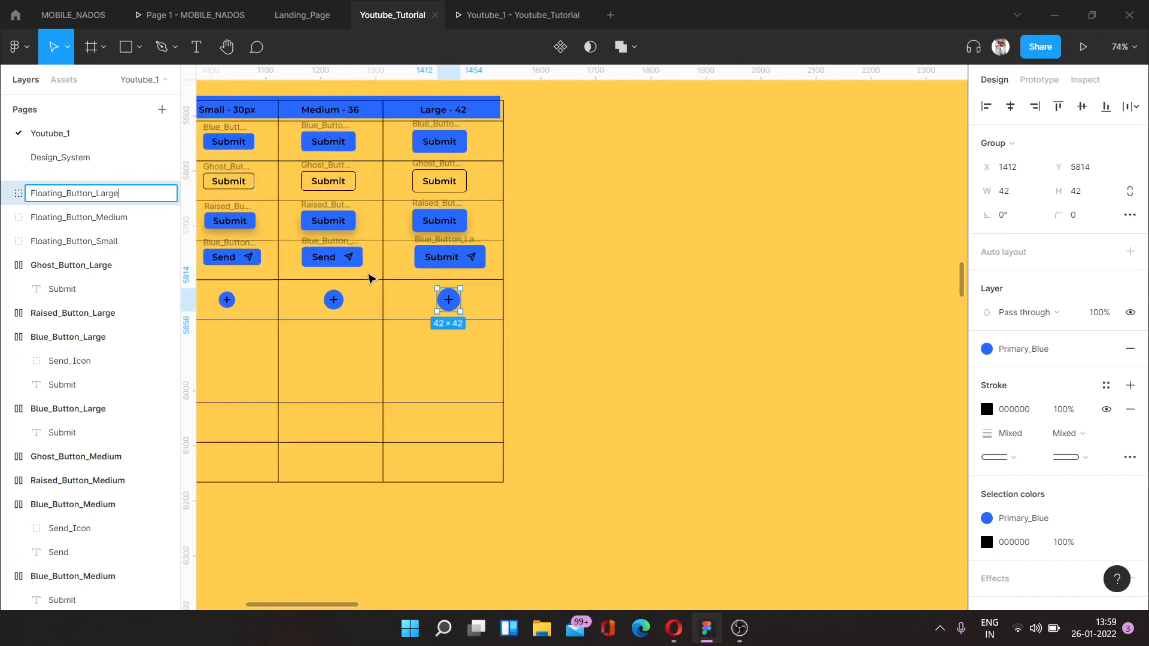
scroll(599, 296, left, 4)
click(772, 310)
- Duplicate the small floating button into the small column of the Expandable row, at about X 1015, Y 5962
scroll(498, 269, up, 3)
scroll(498, 270, up, 5)
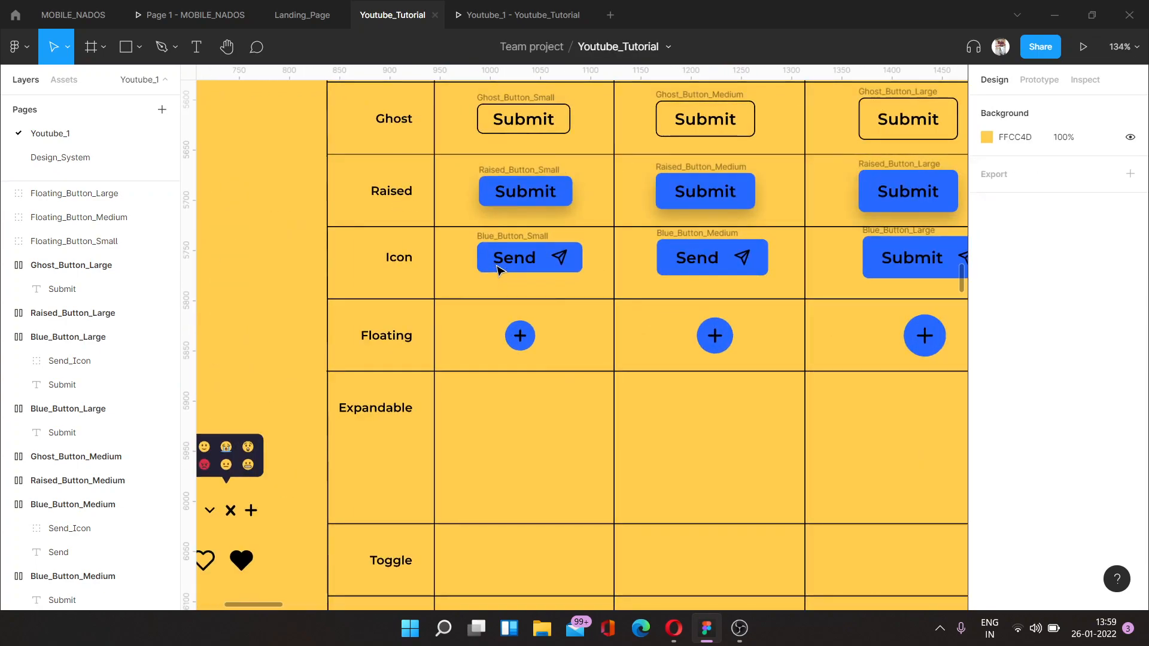
scroll(498, 270, down, 1)
scroll(492, 354, left, 1)
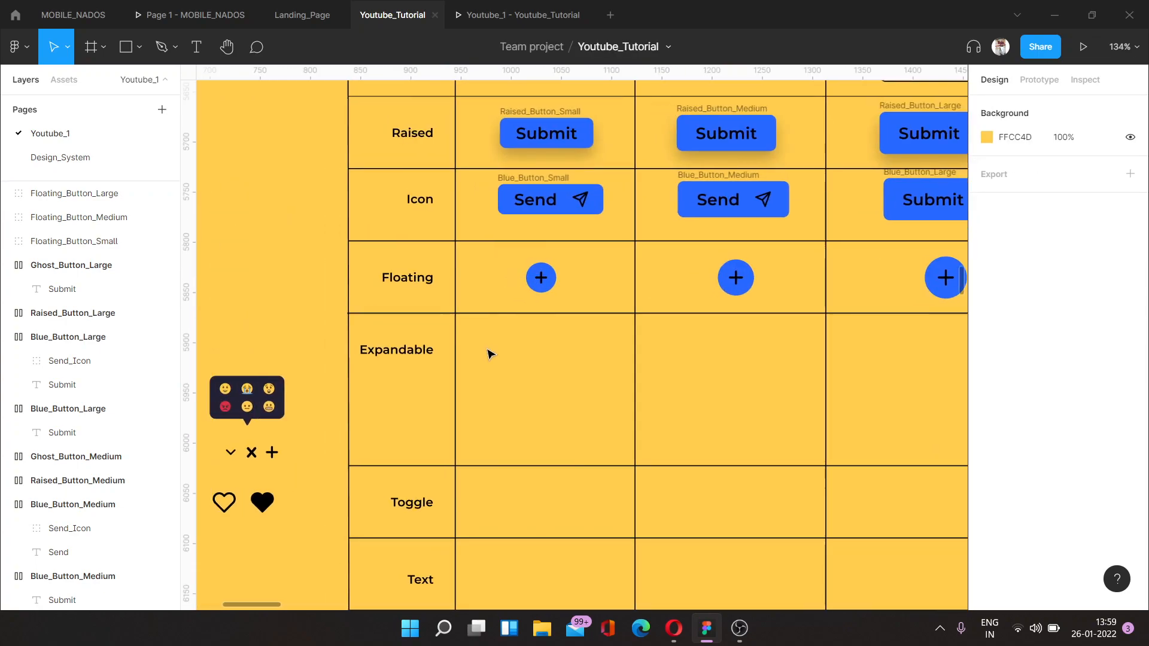
scroll(493, 354, right, 1)
scroll(541, 374, up, 3)
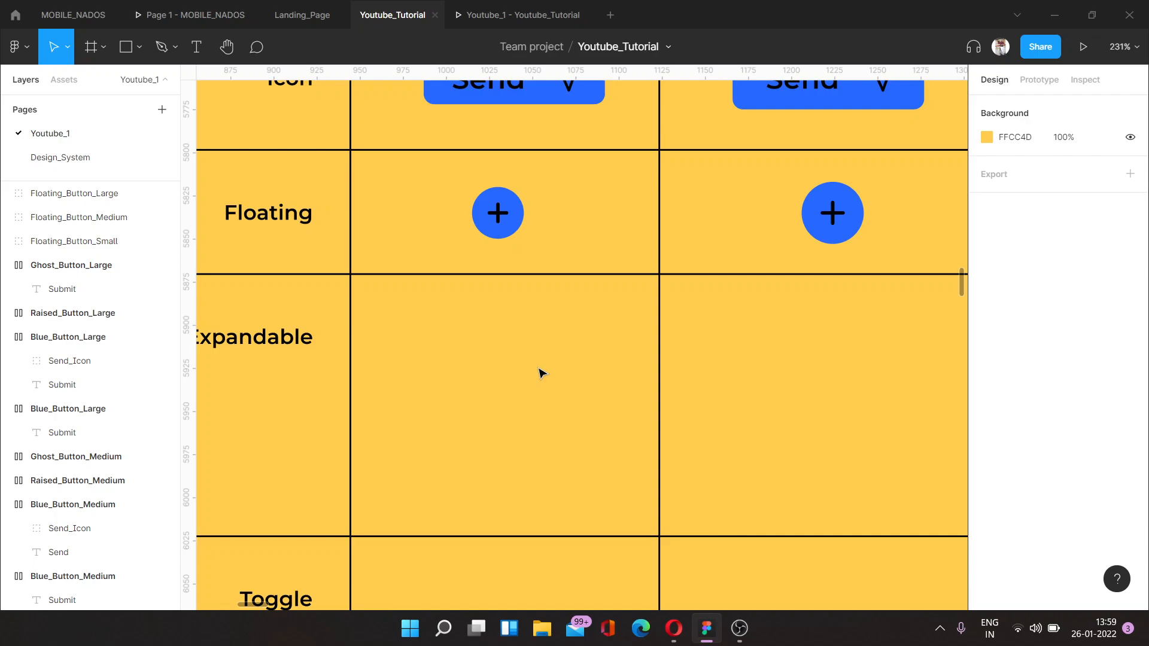
scroll(539, 360, down, 5)
scroll(692, 328, up, 4)
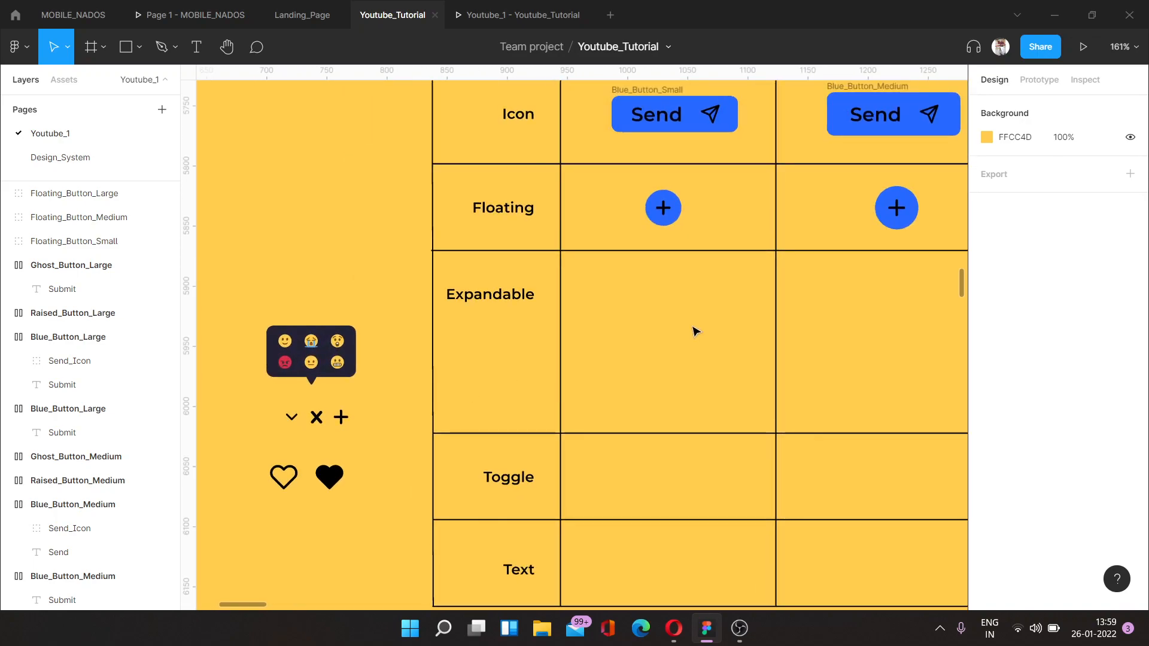
scroll(682, 196, up, 5)
click(626, 193)
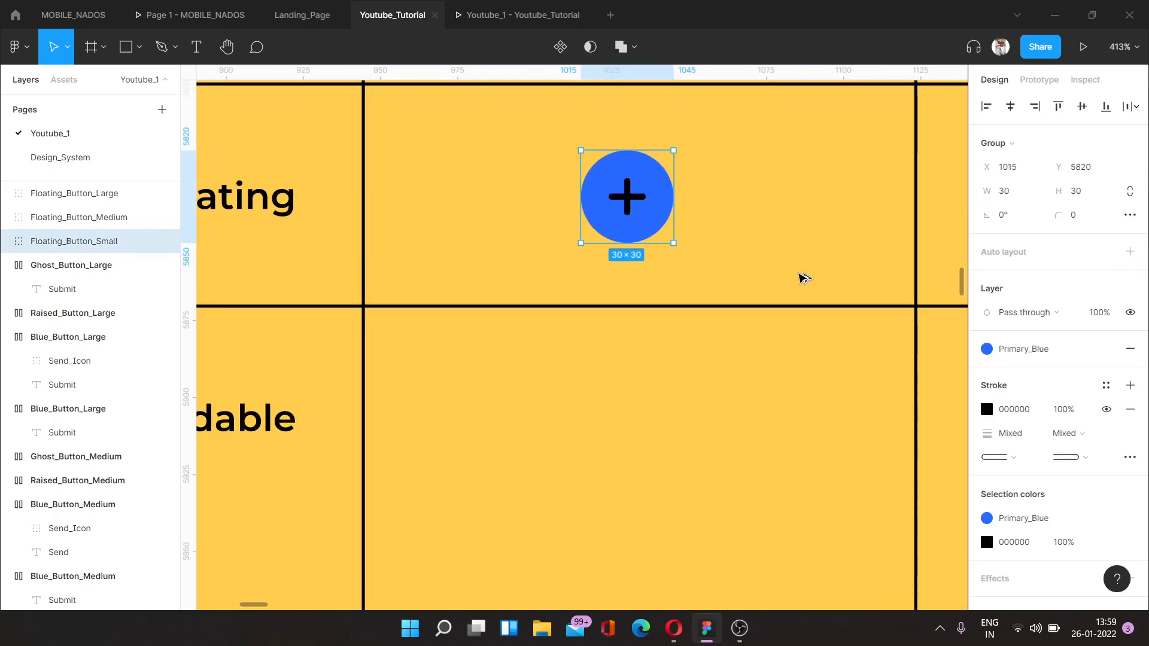
drag(626, 195, 548, 467)
scroll(449, 470, down, 5)
scroll(453, 479, up, 3)
scroll(549, 470, left, 2)
scroll(550, 470, right, 3)
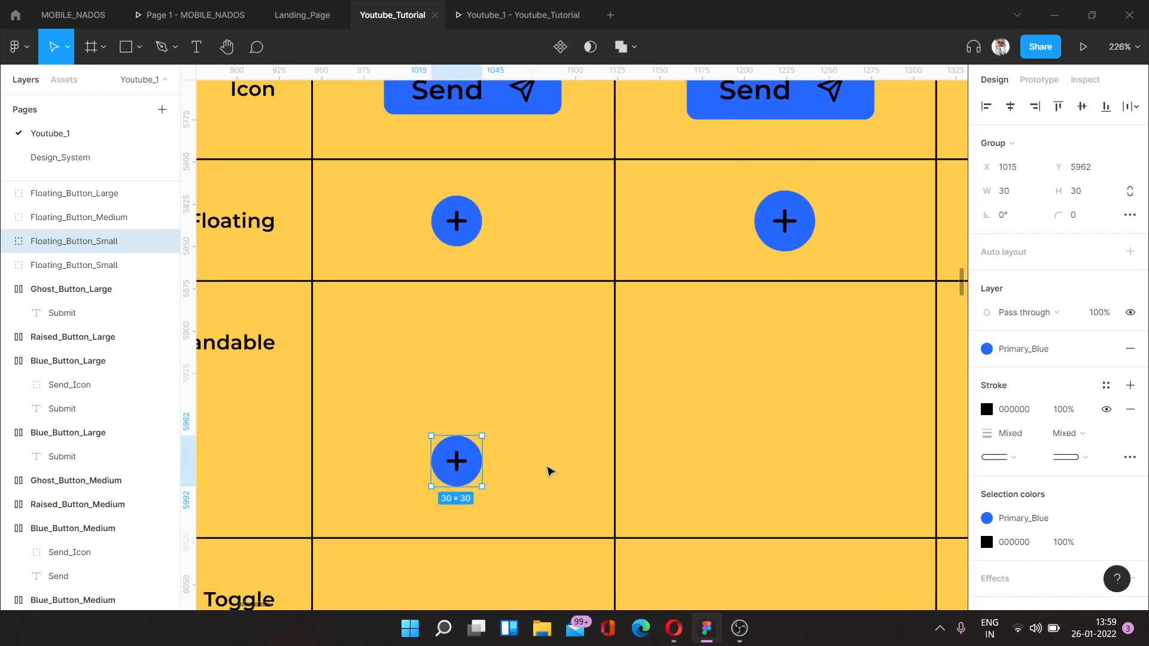
- Switch to the Opera browser, expand a LinkedIn feed post's comments as an expandable button example, and return to Figma
click(675, 629)
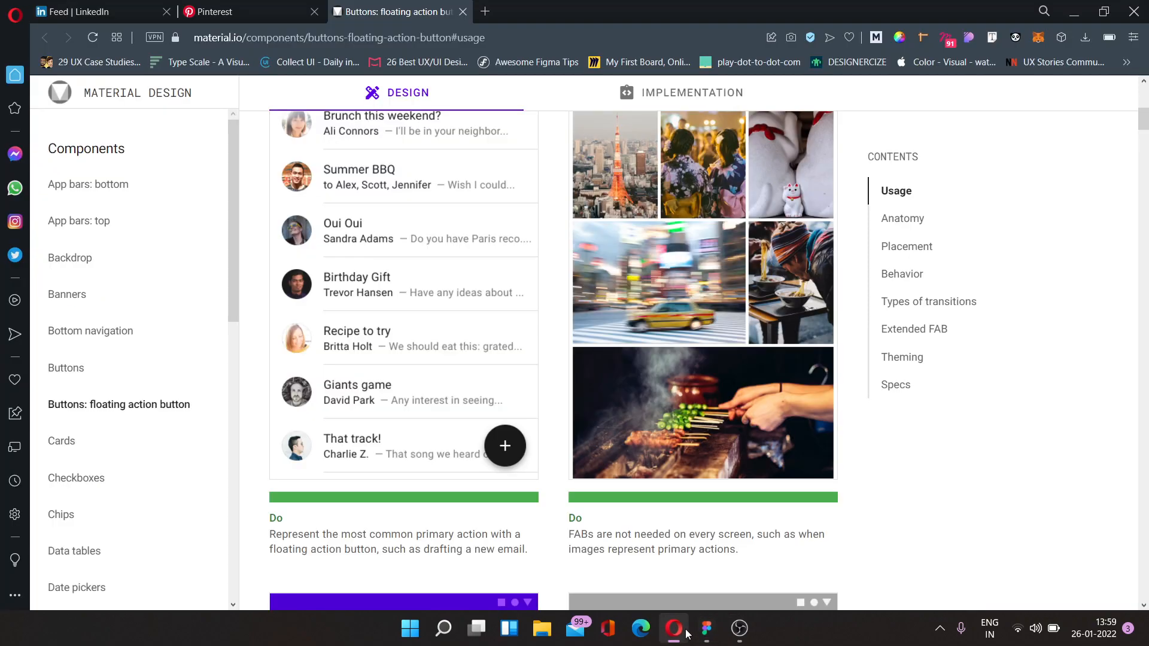
key(ctrl+Tab)
key(ctrl+Tab)
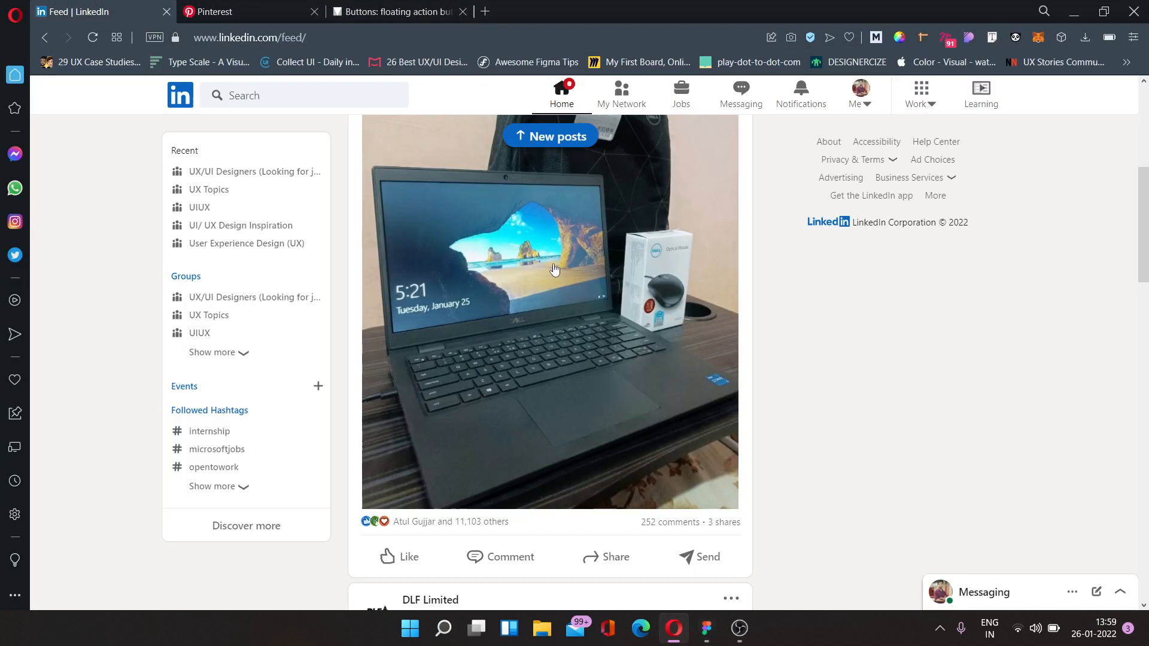
scroll(599, 240, down, 3)
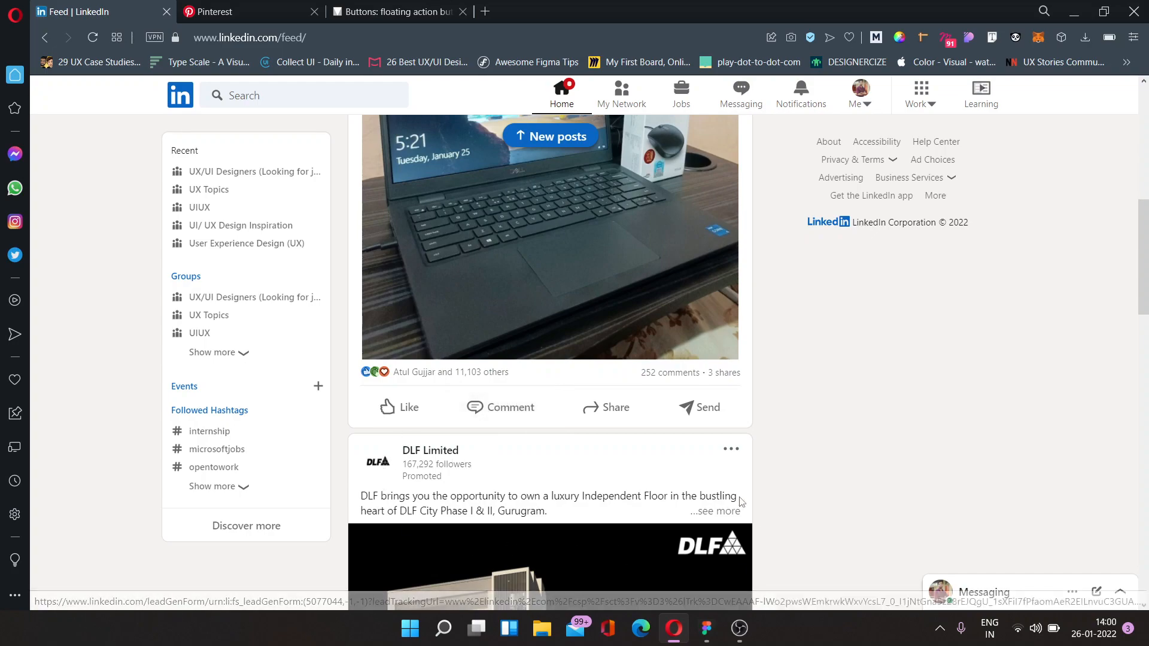
scroll(508, 390, down, 1)
click(512, 374)
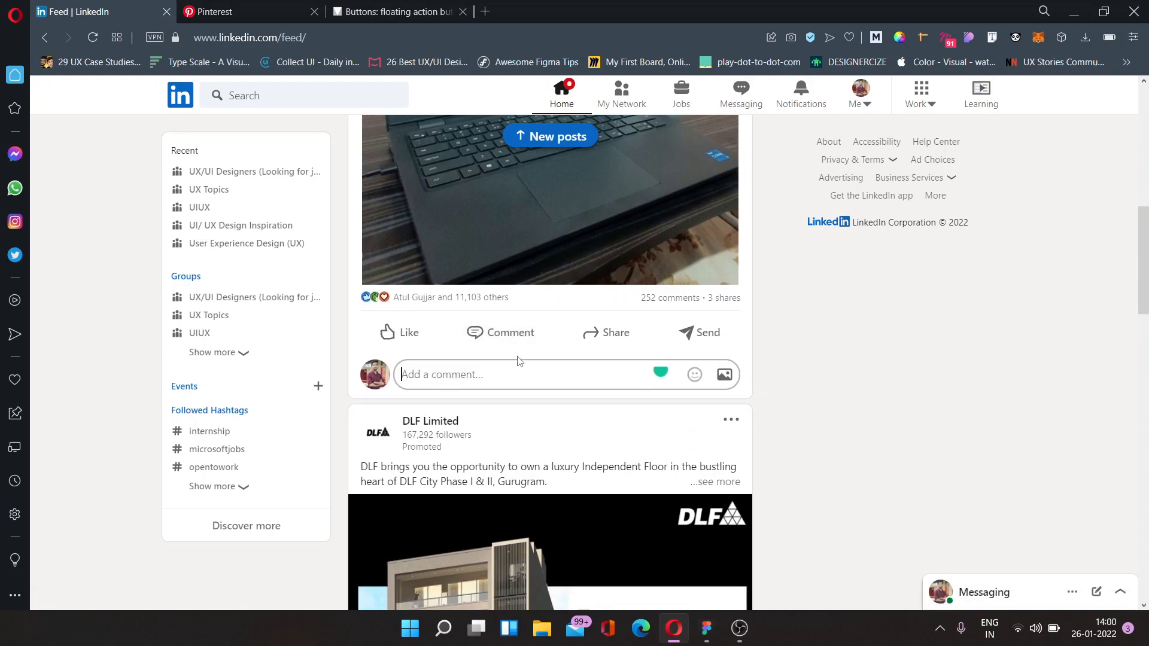
scroll(543, 442, down, 3)
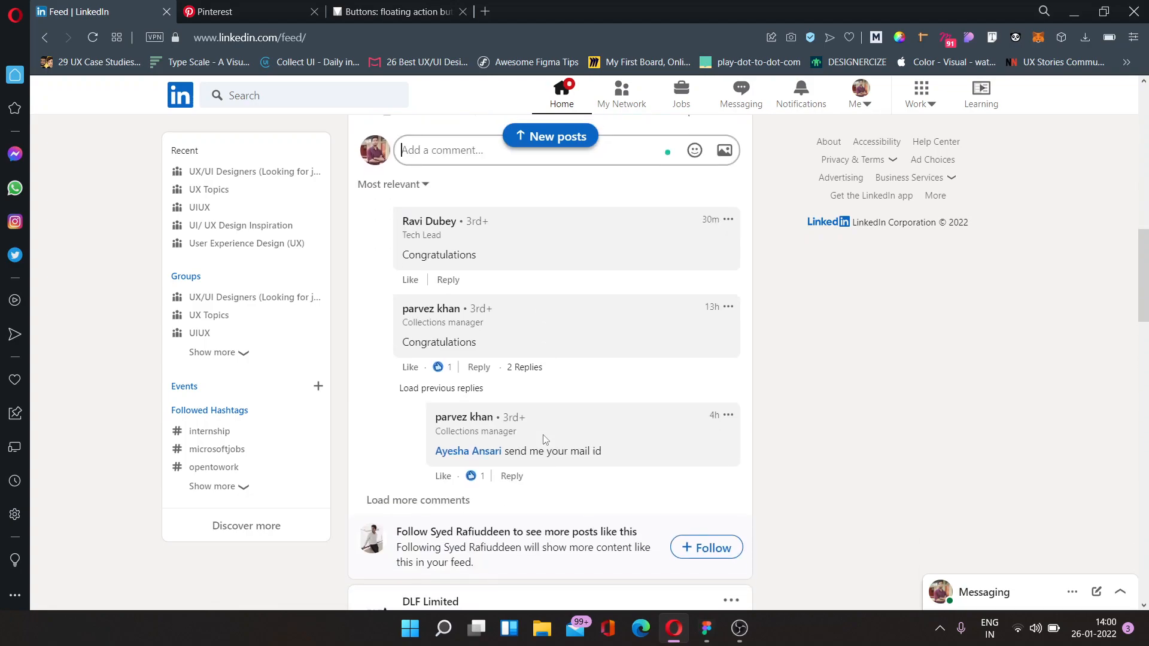
scroll(539, 440, up, 3)
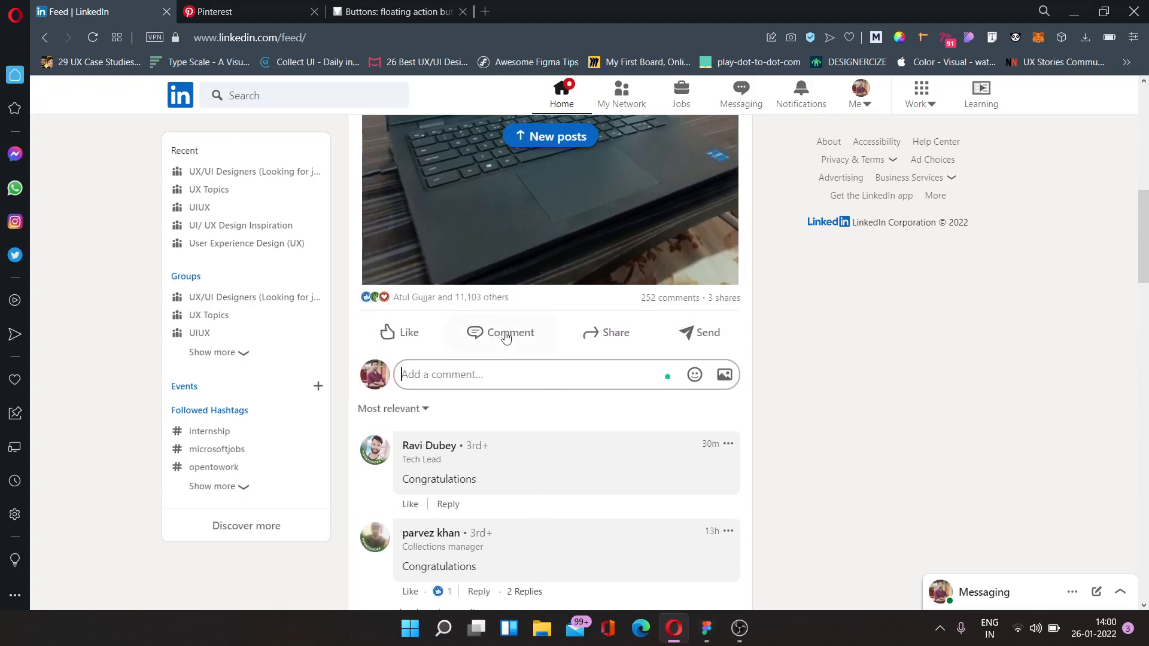
click(707, 628)
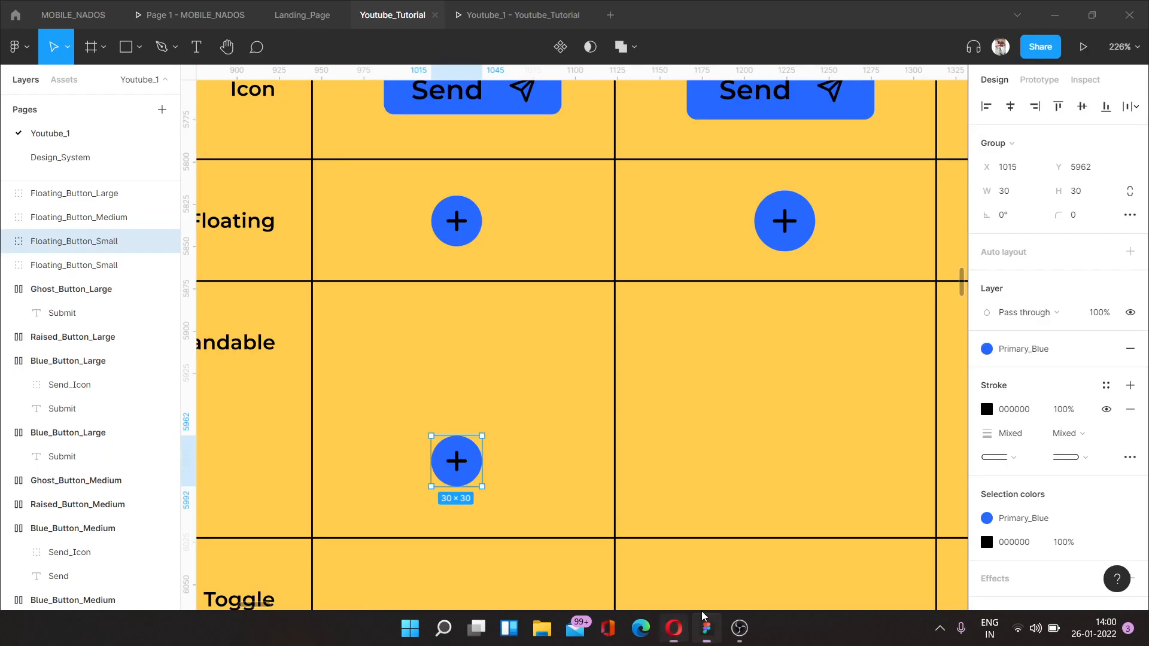
- Centre the Expandable row's small button at about X 1019, Y 5959 and place the emoji popup above it at X 997, Y 5909
scroll(469, 421, down, 1)
scroll(467, 458, up, 5)
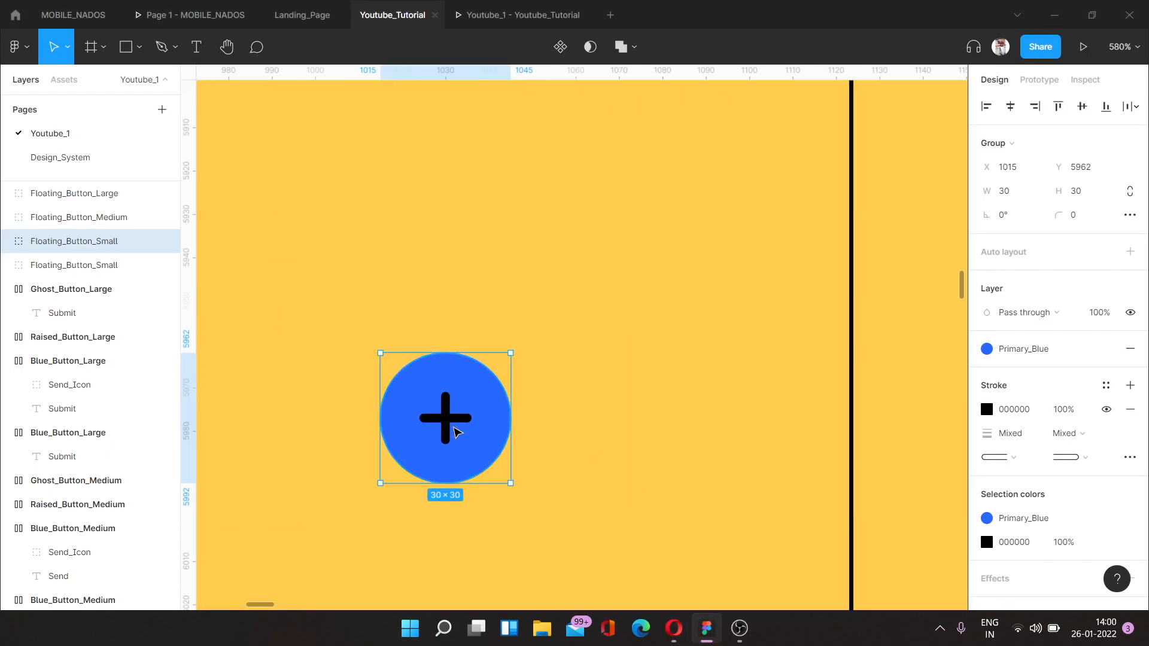
scroll(433, 407, down, 5)
scroll(435, 409, up, 5)
scroll(435, 408, down, 4)
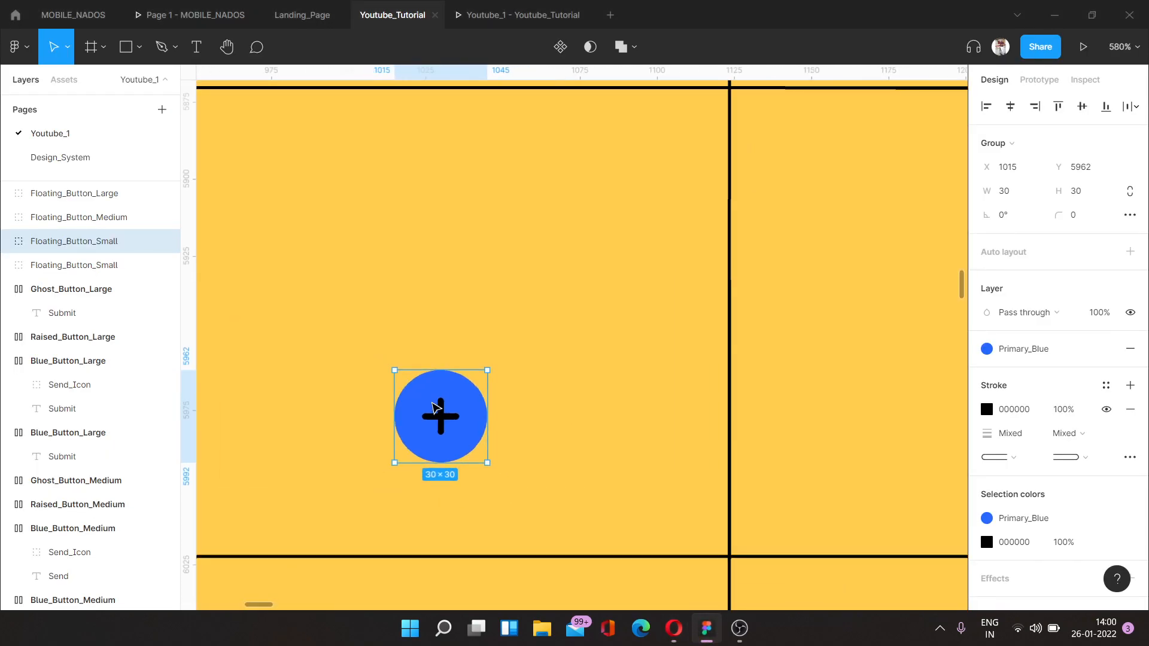
scroll(433, 408, up, 1)
scroll(434, 407, left, 3)
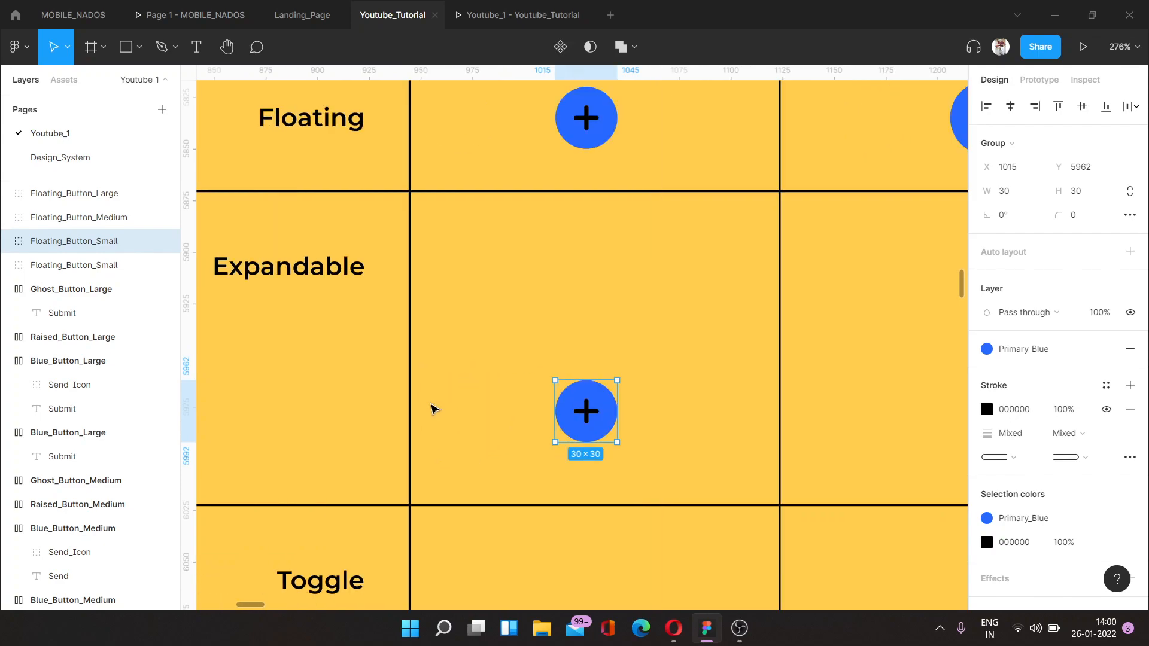
scroll(455, 427, down, 3)
scroll(475, 419, left, 5)
scroll(610, 430, right, 4)
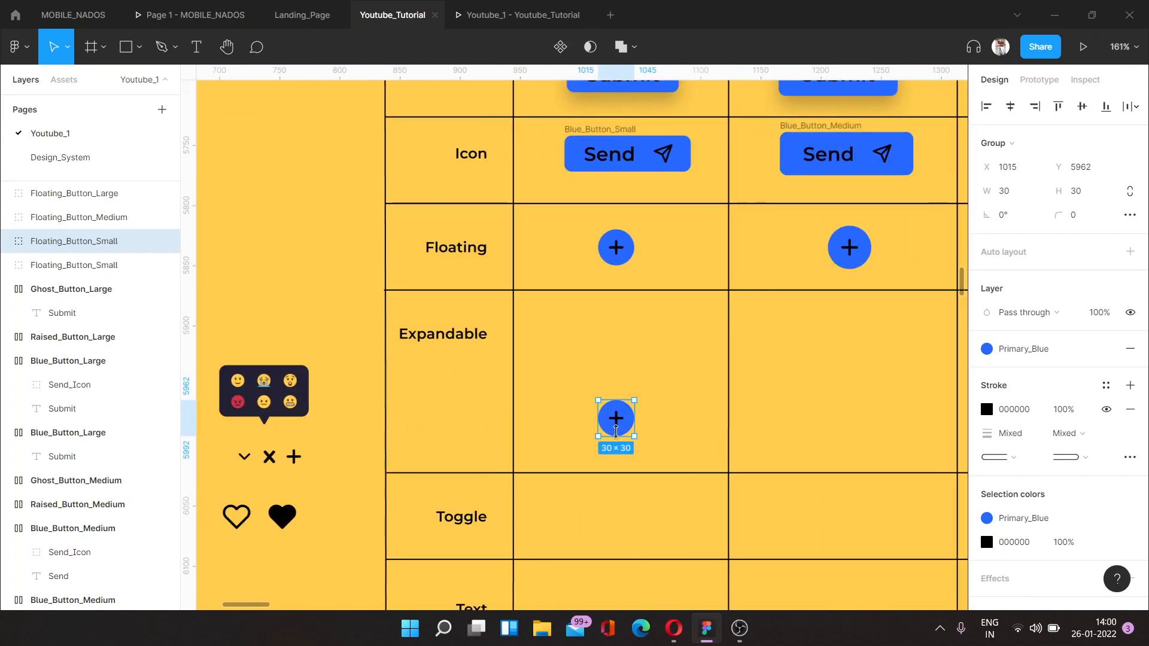
scroll(616, 431, up, 4)
mouse_move(619, 399)
mouse_down()
mouse_move(640, 392)
mouse_move(628, 395)
mouse_up()
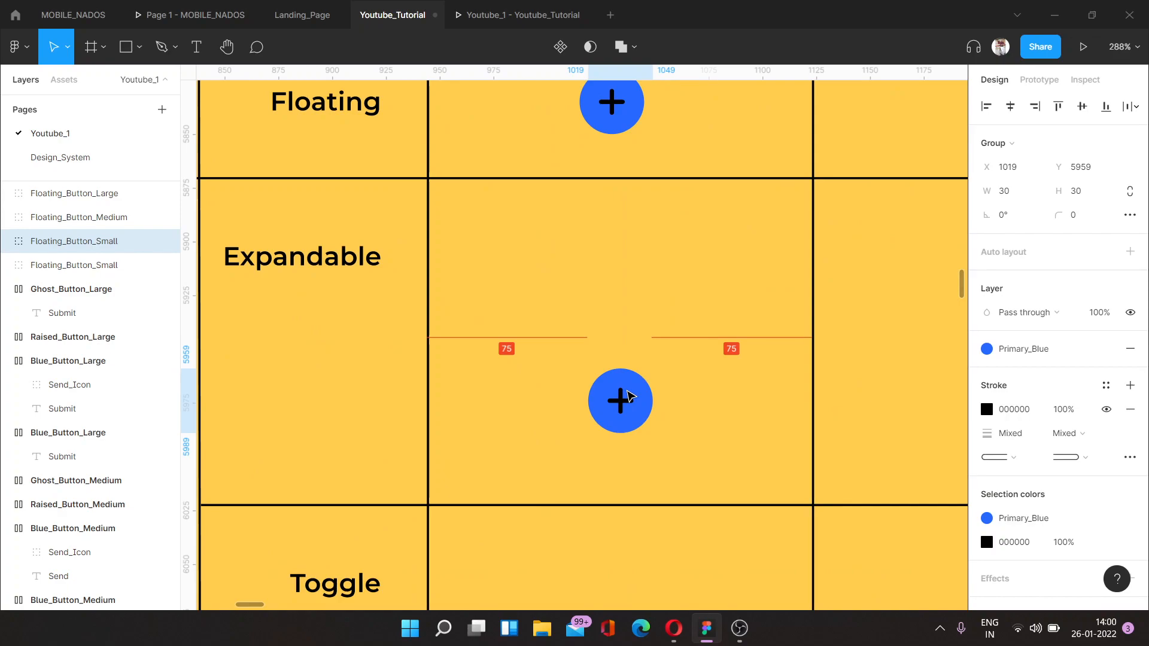
scroll(598, 401, left, 6)
drag(342, 346, 527, 297)
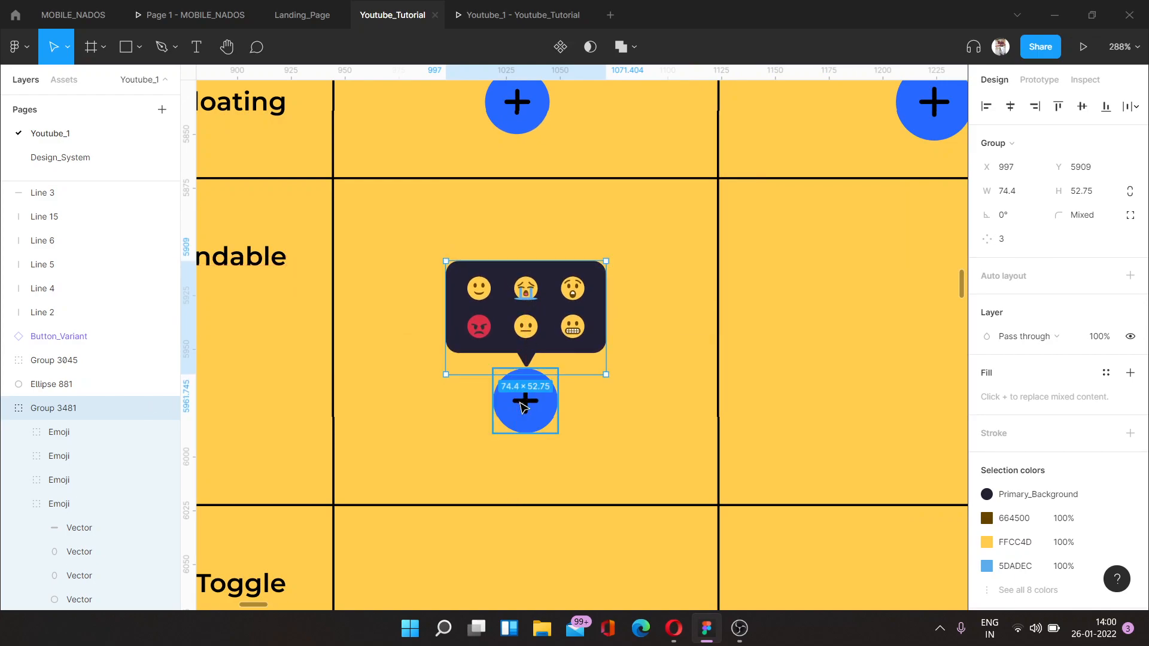
- Try rotating the plus icon of the Expandable row's button to about -43° to form a cross
scroll(525, 404, up, 3)
double_click(546, 400)
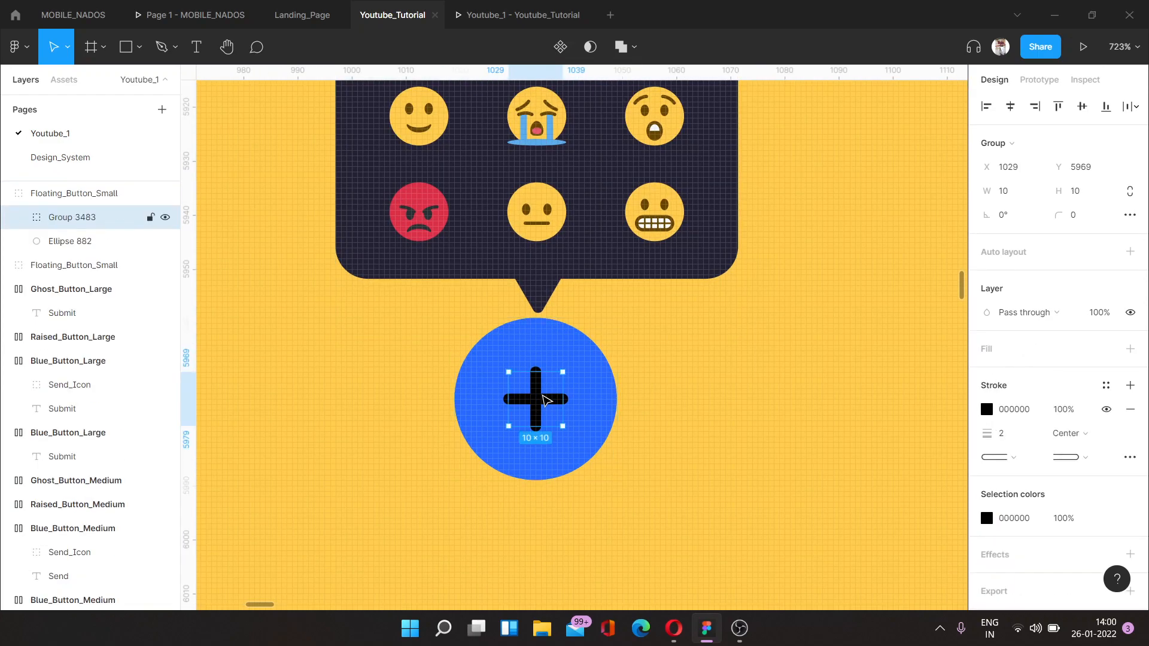
drag(554, 435, 537, 439)
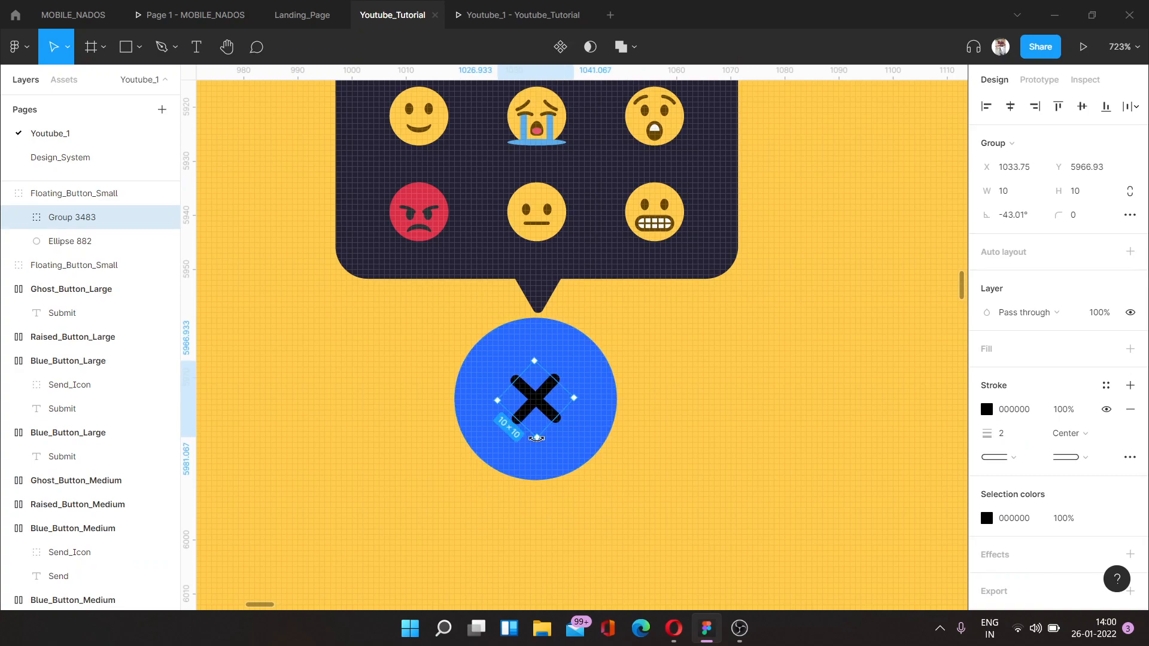
key(ctrl+z)
click(674, 415)
- Delete the emoji popup above the Expandable row's small button
scroll(616, 393, down, 4)
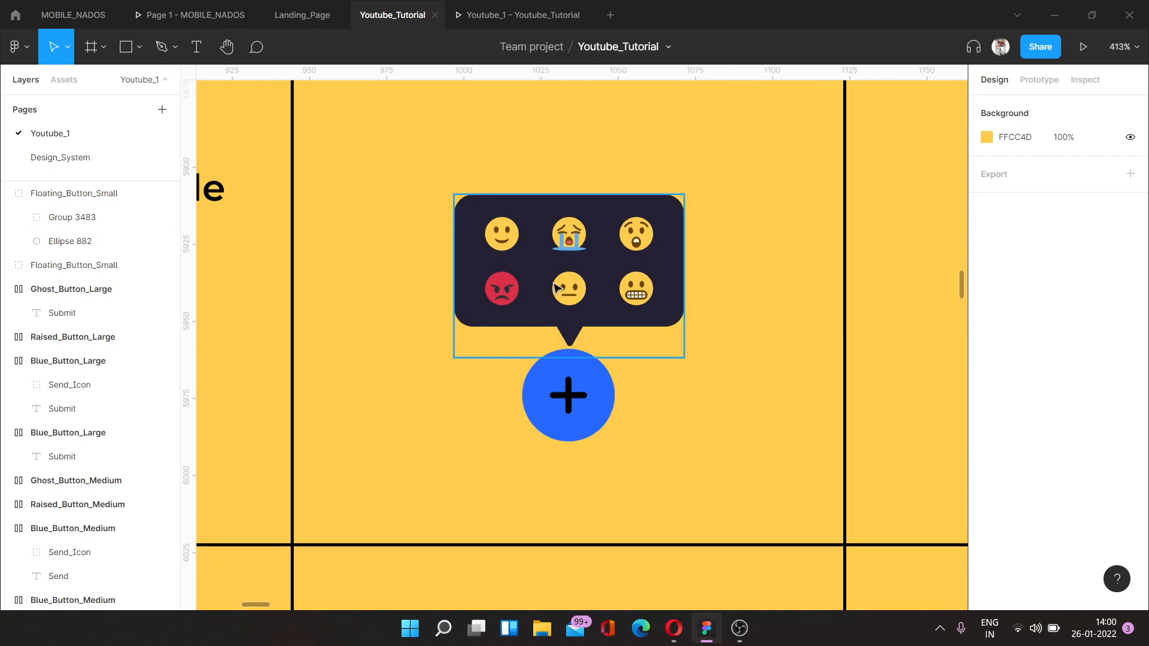
click(555, 288)
key(Delete)
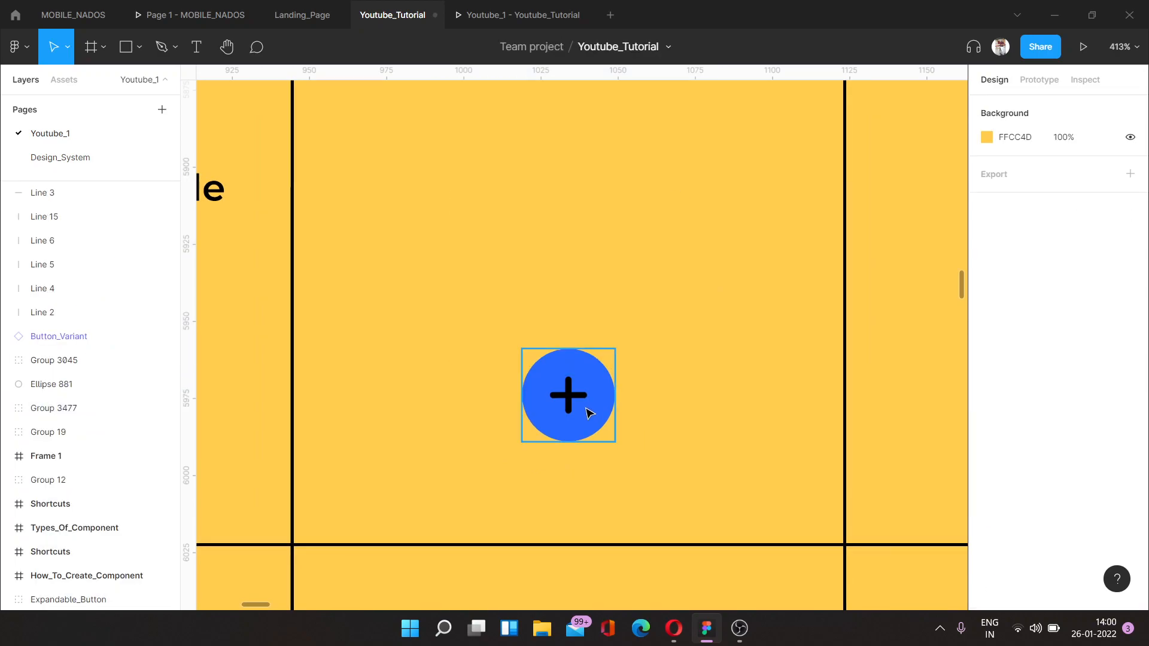
- Lay out the Expandable button and a duplicate side by side at Y 5923, rotating the duplicate's plus icon to about -43.64°
click(594, 413)
drag(574, 403, 671, 286)
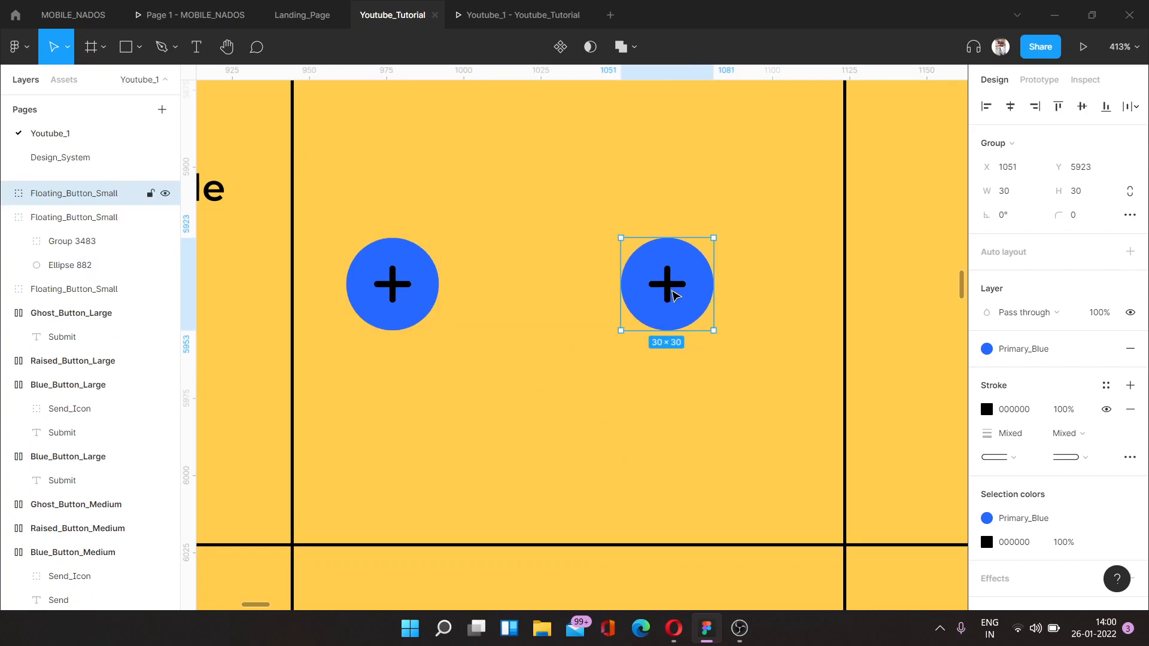
scroll(671, 286, up, 5)
double_click(669, 275)
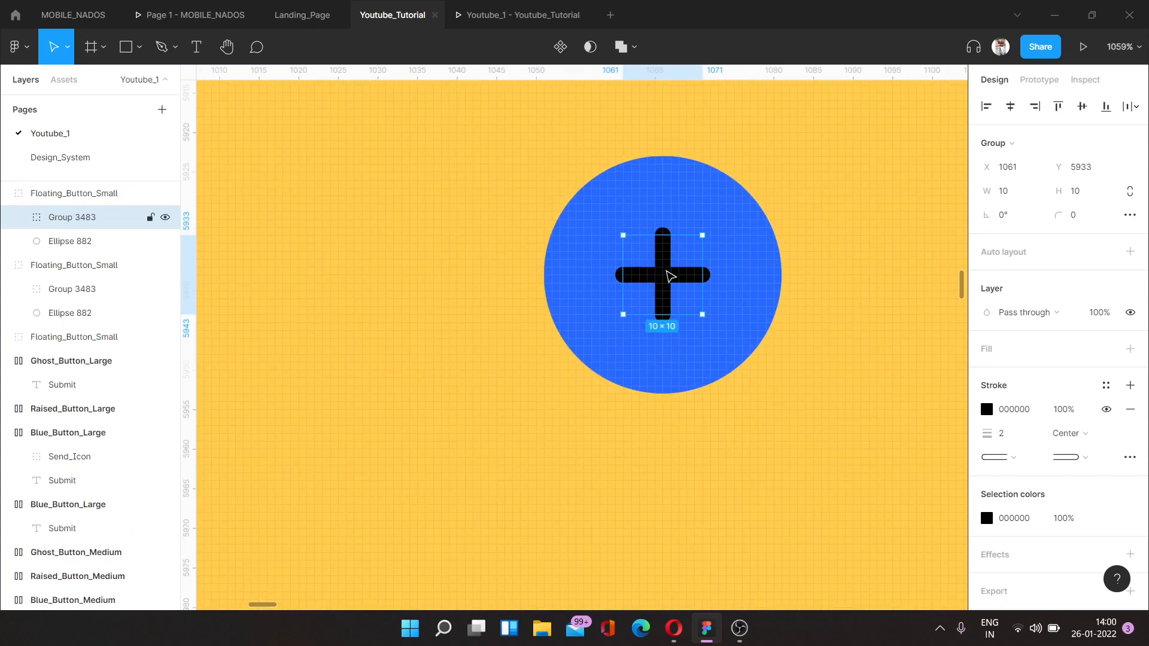
drag(682, 331, 664, 334)
scroll(665, 332, down, 6)
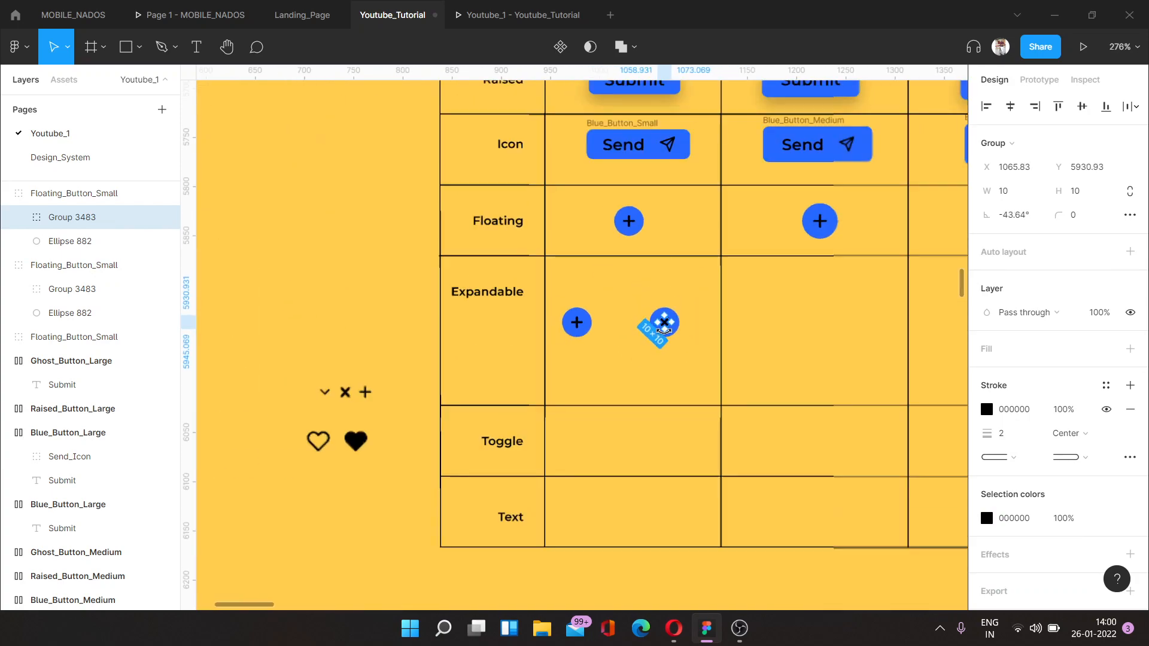
- Undo the icon rotation, the side-by-side button layout and the deletion of the emoji popup
scroll(423, 395, left, 3)
key(ctrl+z)
key(ctrl+z)
key(ctrl+z)
key(ctrl+z)
key(ctrl+z)
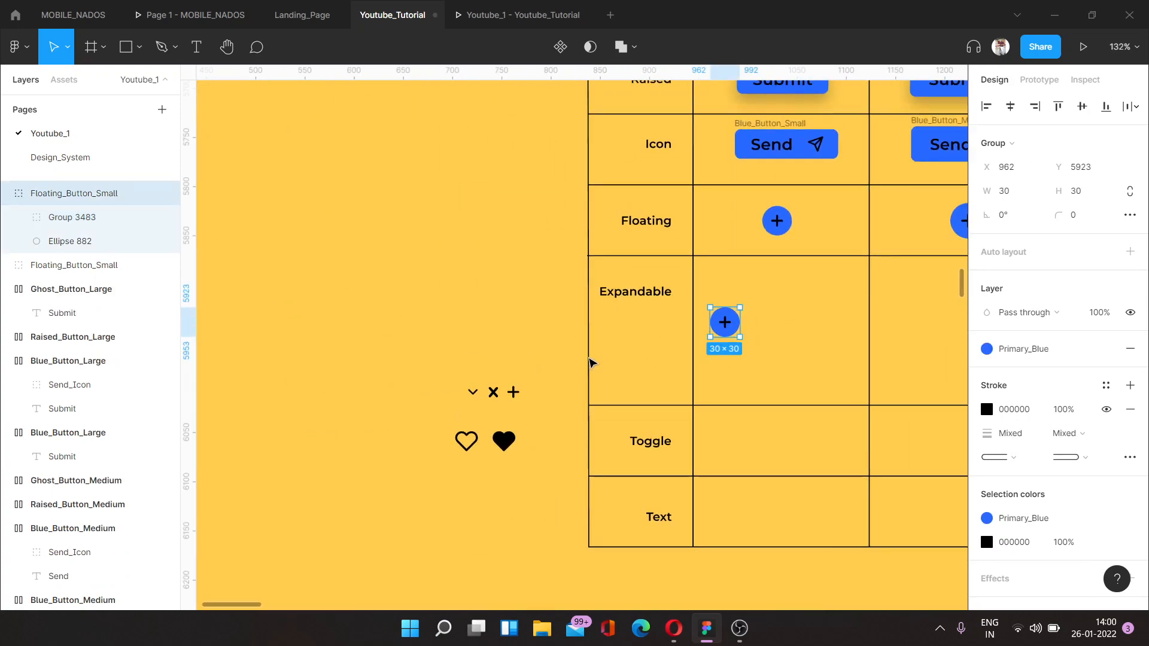
key(ctrl+z)
scroll(801, 348, up, 5)
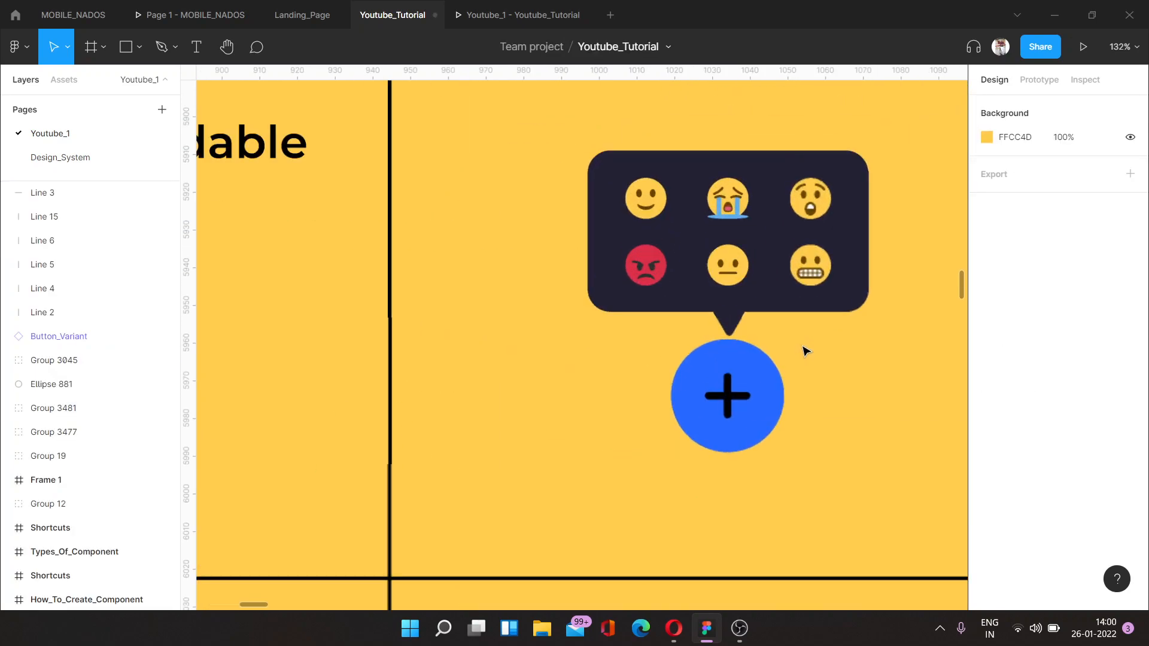
- Move the Expandable row's emoji popup to X 1028, Y 5880 and place a duplicate of the plus button at X 1050, Y 5941
click(731, 276)
drag(731, 276, 847, 167)
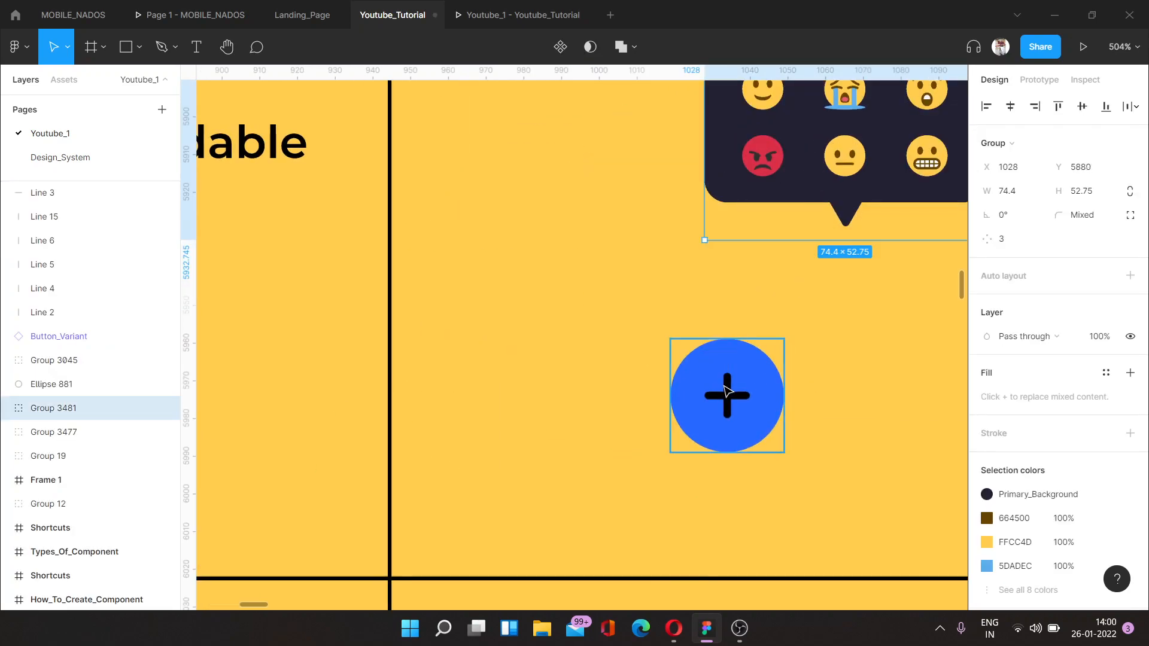
click(745, 388)
drag(745, 387, 850, 326)
ctrl+scroll(850, 328, up, 5)
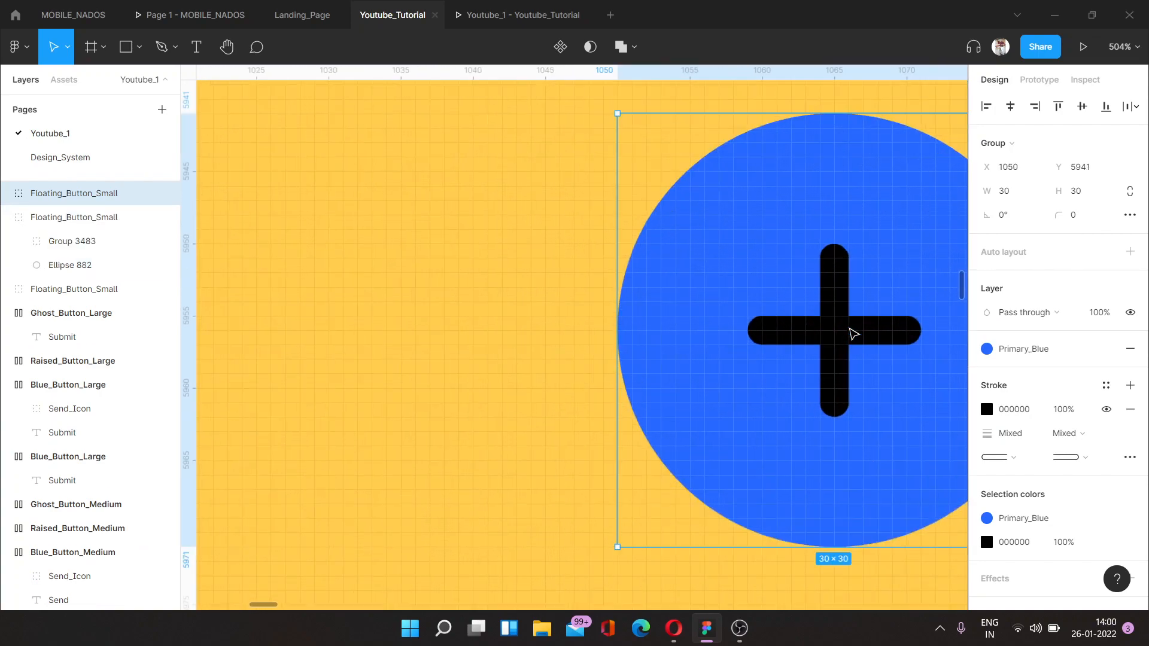
- Rotate the plus icon inside the duplicated Expandable button to about -45.29° to form a cross
double_click(850, 326)
click(862, 385)
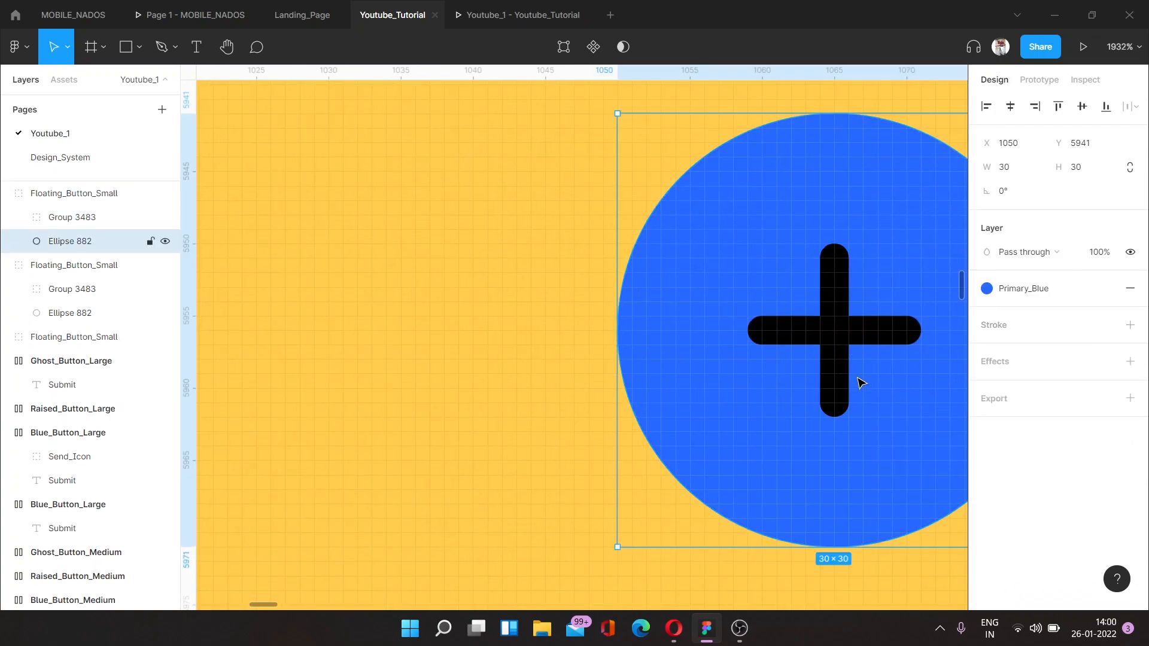
click(853, 360)
double_click(851, 356)
double_click(893, 372)
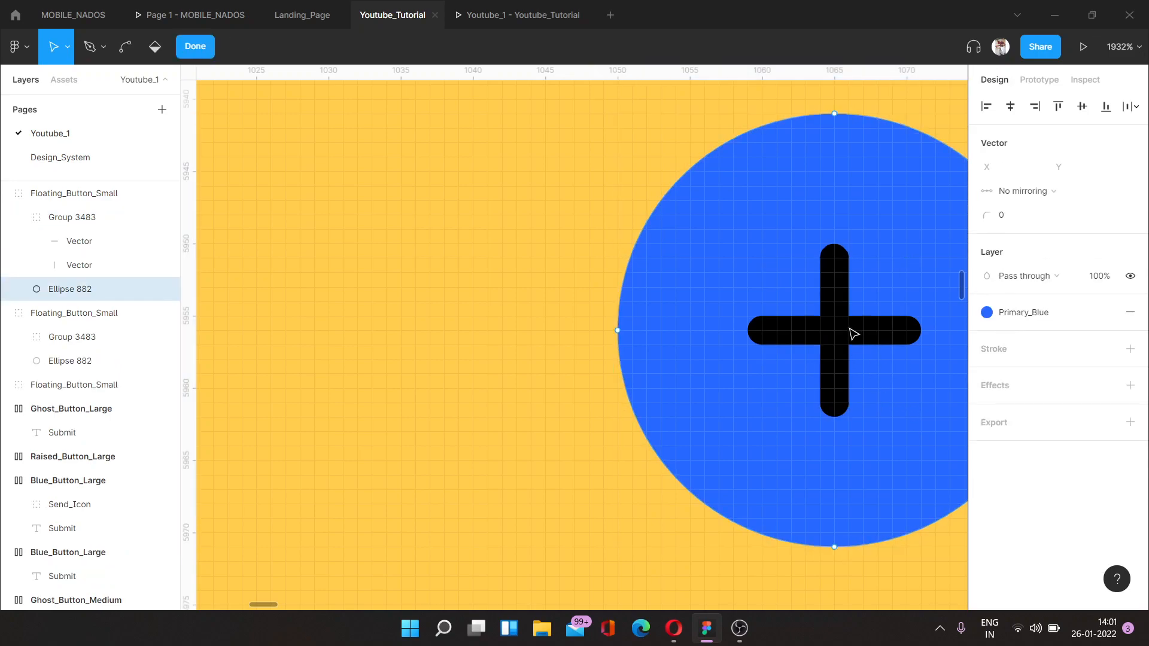
key(Escape)
click(823, 323)
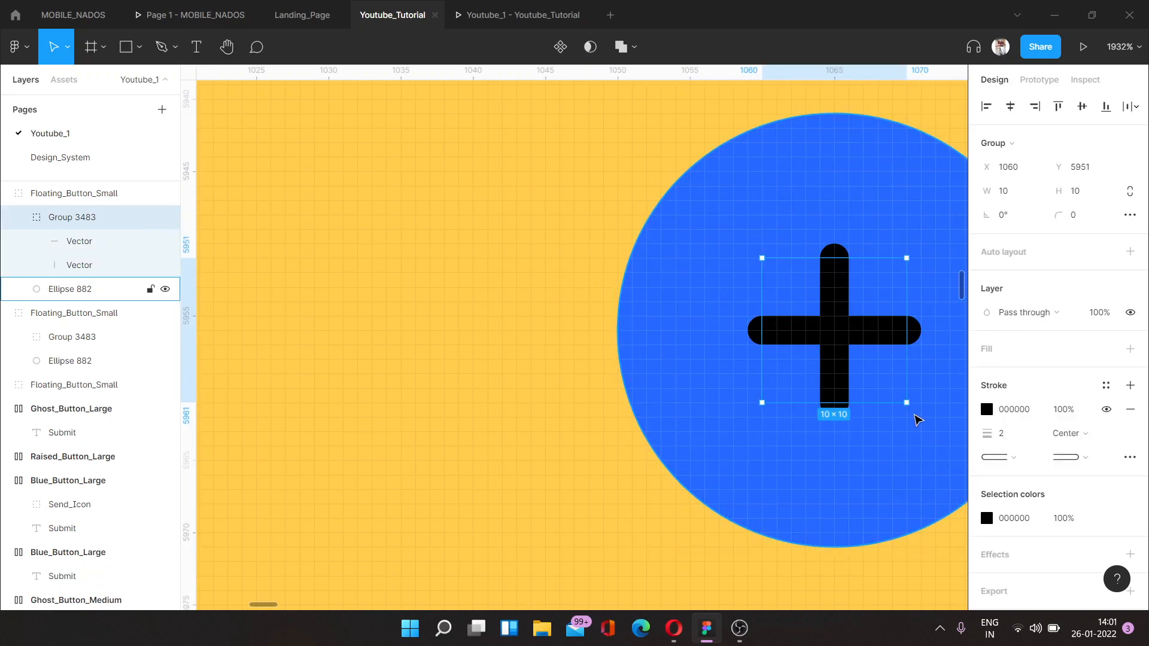
drag(911, 409, 832, 429)
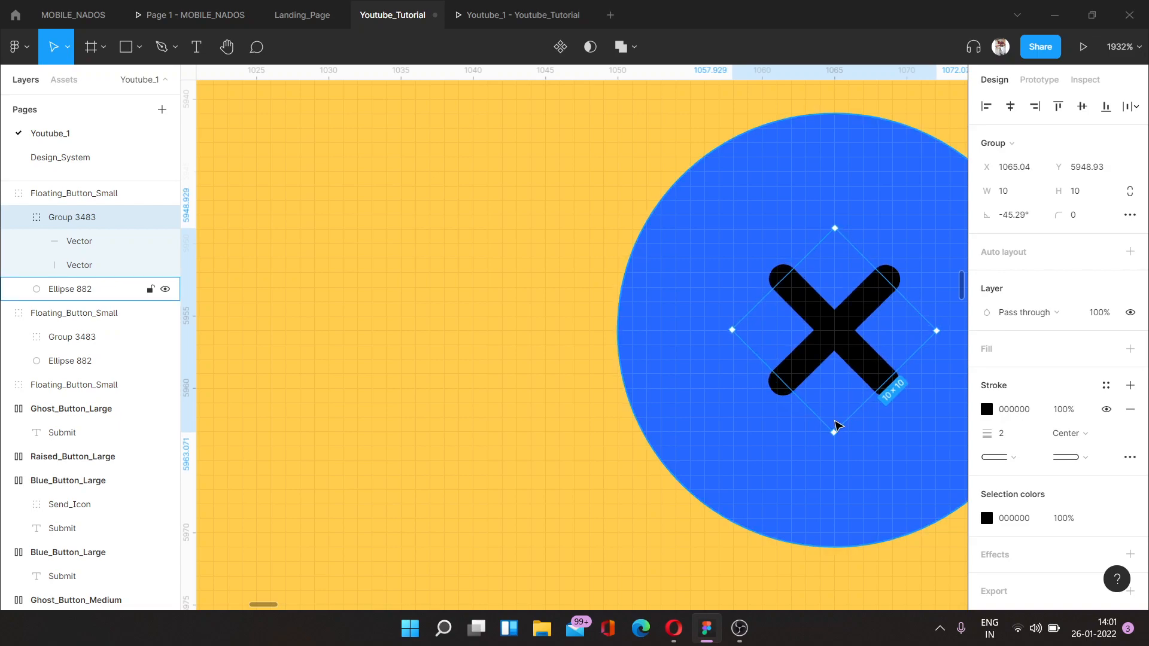
- Lower the emoji popup to Y 5892 directly above the cross button, and move the plus button to X 973, Y 5941
scroll(834, 422, down, 3)
scroll(818, 321, down, 3)
click(767, 328)
scroll(767, 328, down, 4)
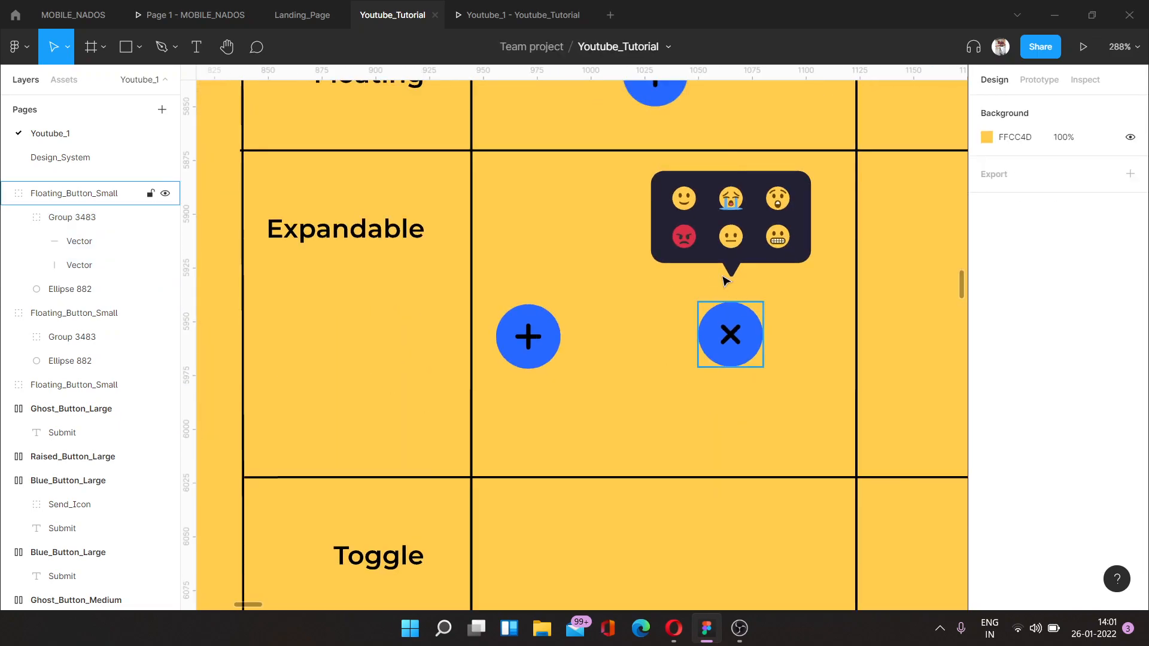
drag(723, 265, 723, 291)
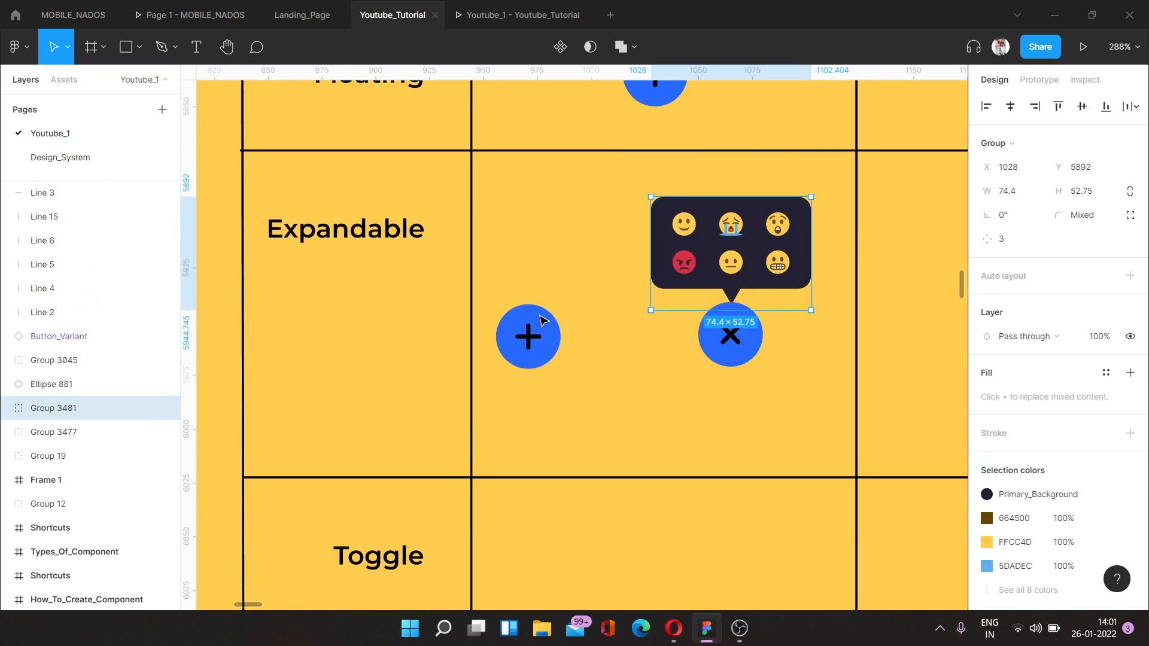
drag(533, 333, 568, 333)
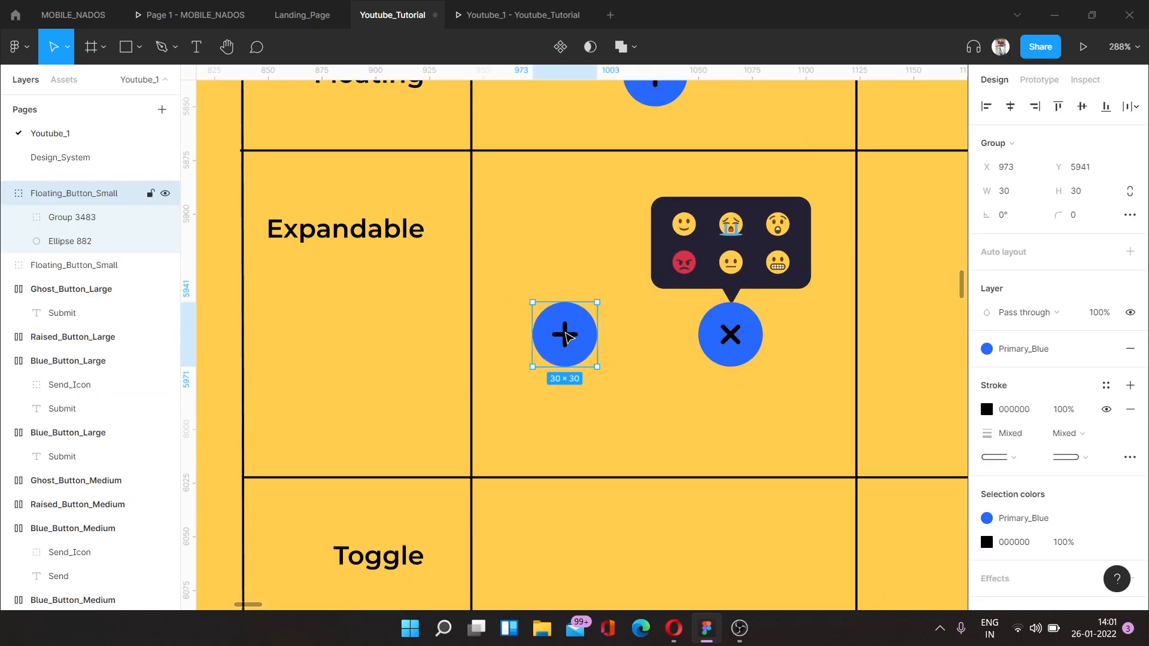
- Group the plus button, cross button and emoji popup of the Expandable row and name the group Expandable_Button_Small
scroll(566, 331, up, 4)
scroll(567, 336, up, 2)
scroll(600, 457, down, 5)
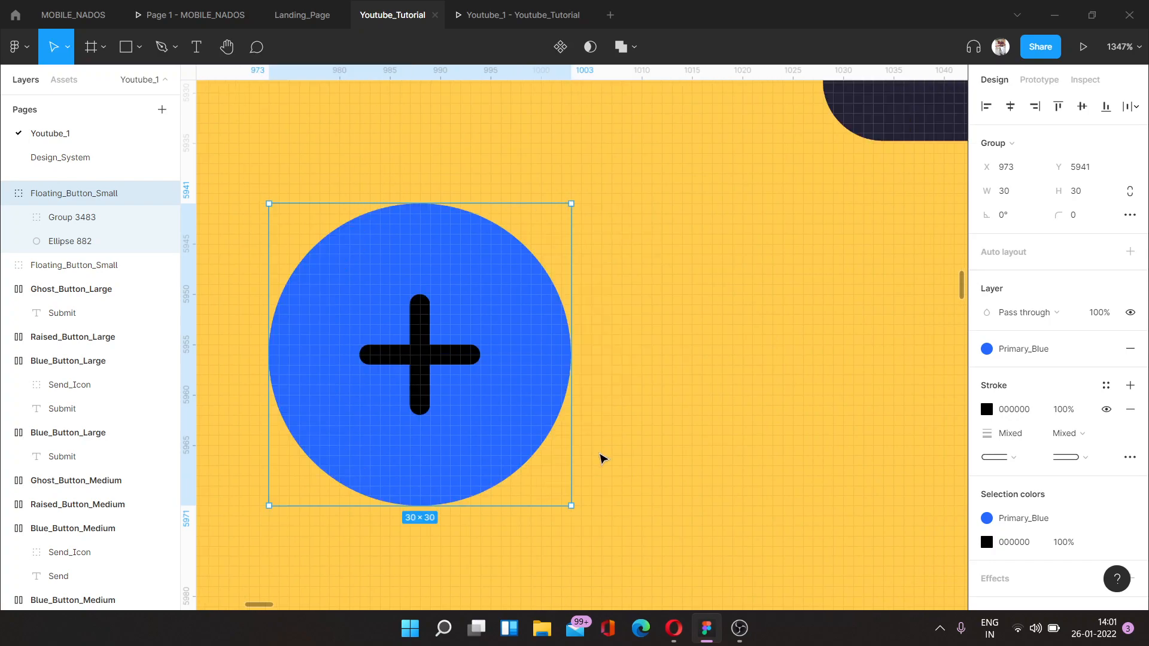
scroll(591, 355, up, 3)
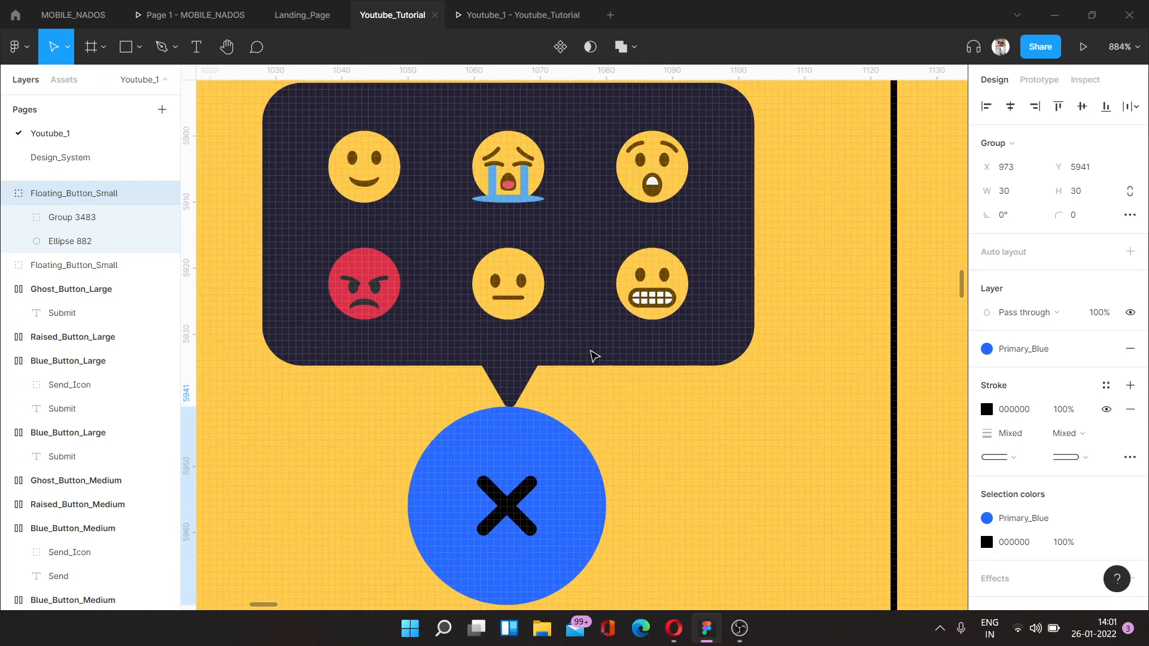
scroll(653, 170, down, 4)
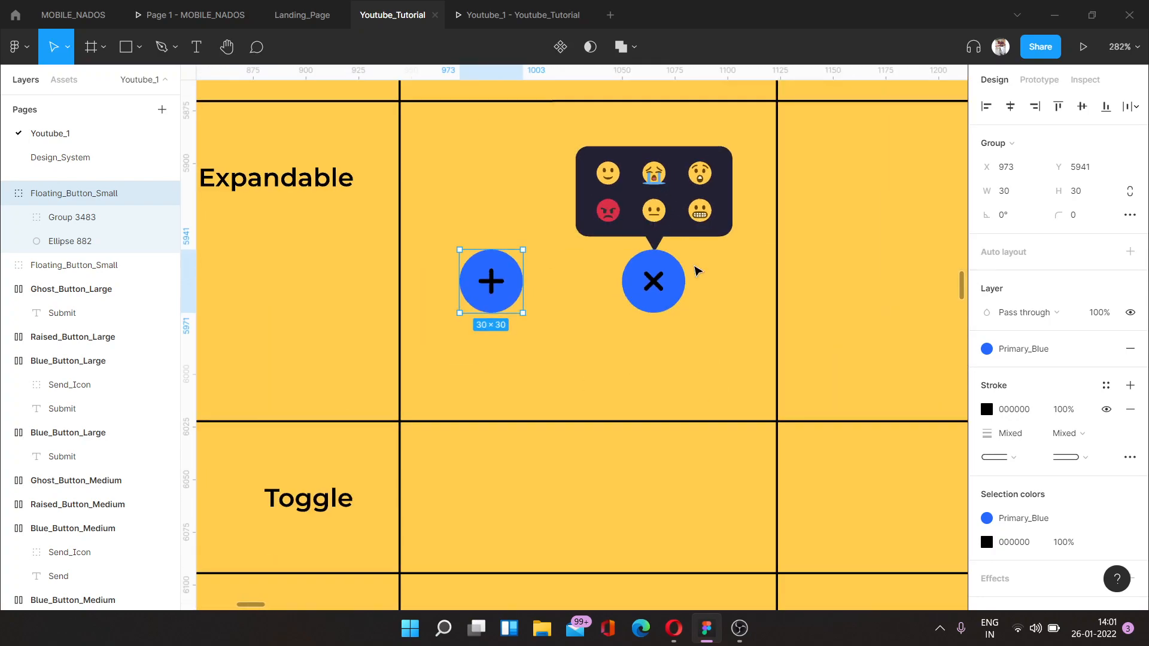
scroll(694, 291, down, 3)
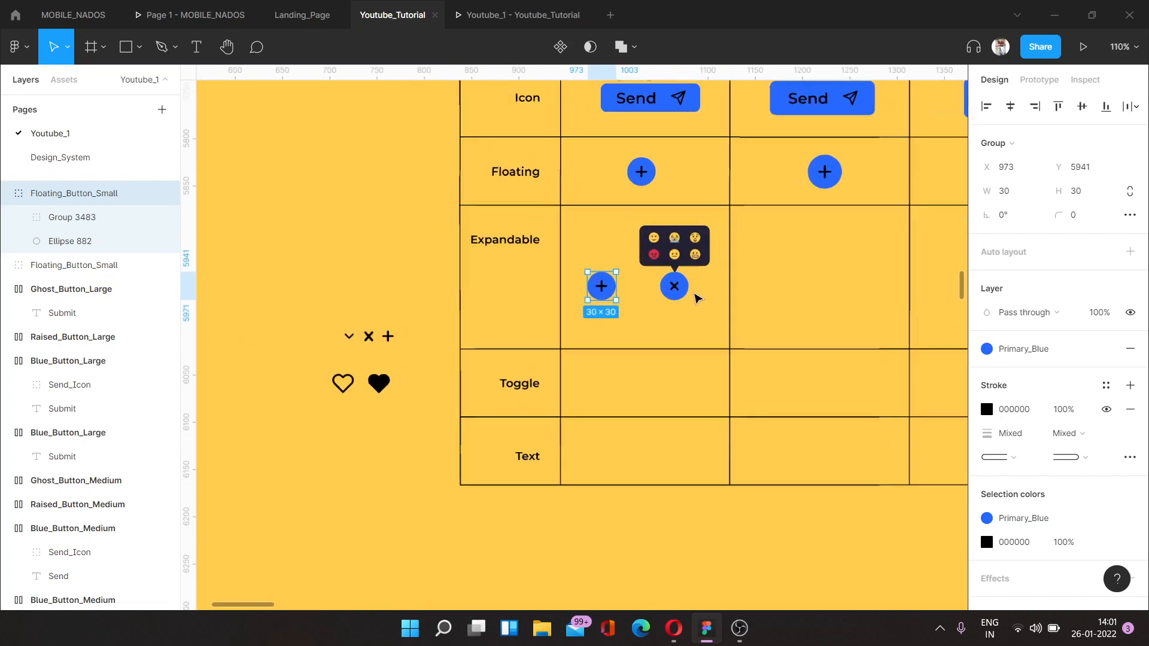
scroll(694, 290, up, 3)
click(541, 326)
click(485, 254)
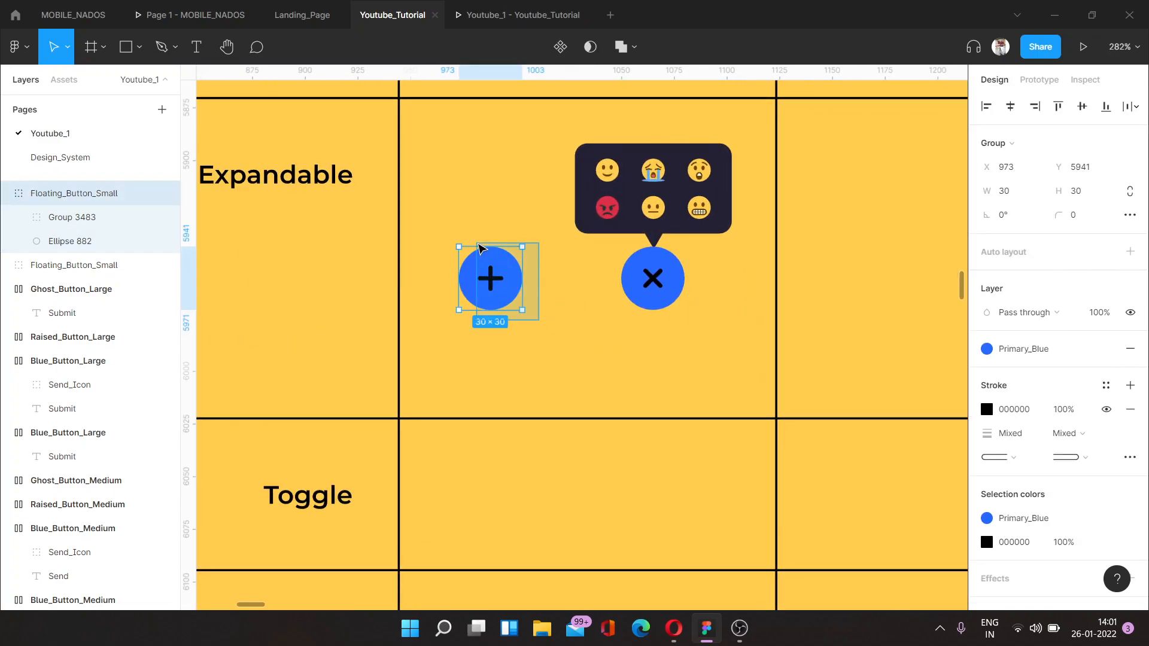
drag(745, 355, 456, 136)
key(ctrl+g)
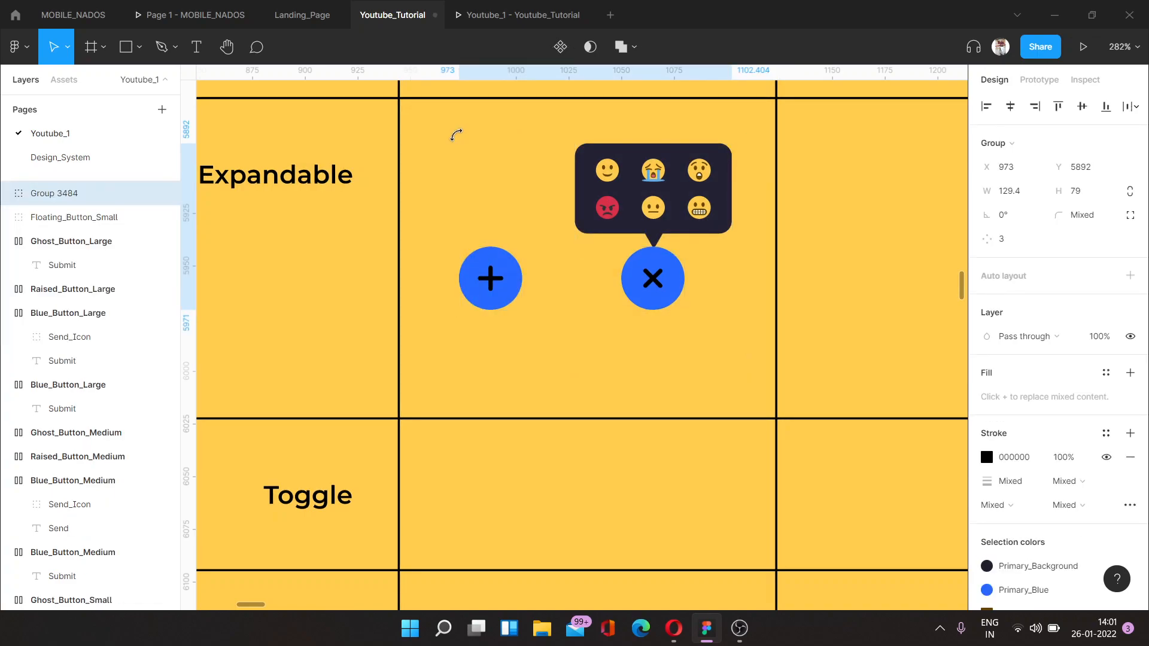
key(ctrl+r)
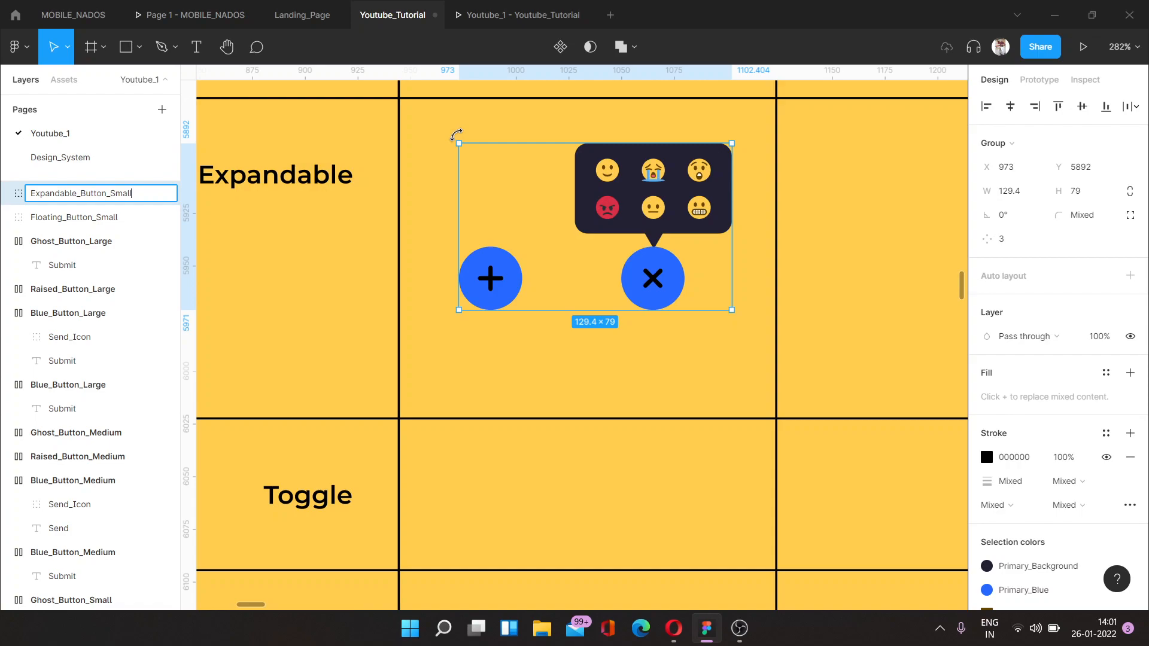
click(437, 199)
- Examine the small expandable button up close and its place within the whole button table
scroll(551, 131, down, 6)
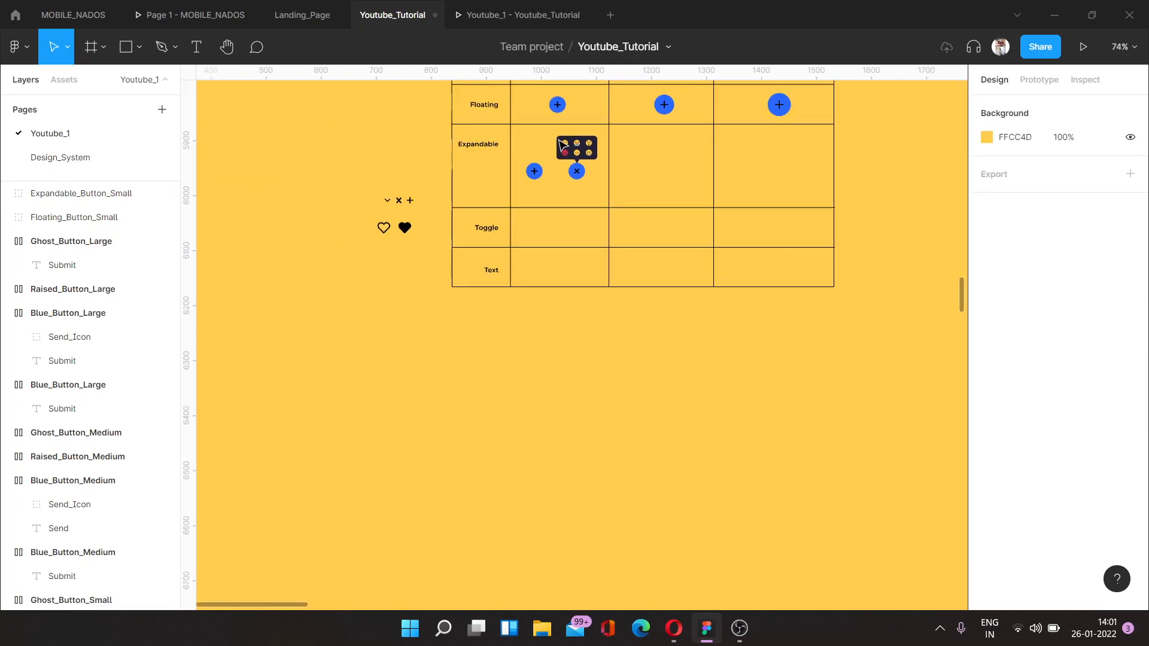
scroll(546, 245, up, 5)
scroll(547, 250, left, 4)
scroll(575, 249, right, 7)
scroll(588, 250, up, 7)
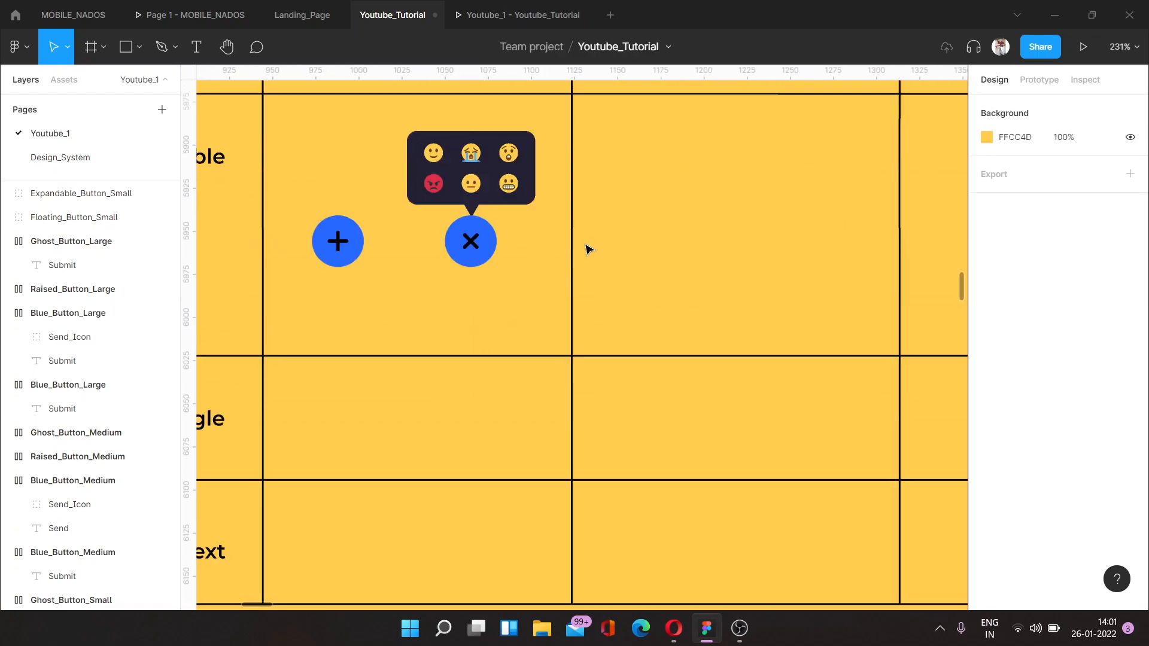
scroll(588, 250, down, 3)
scroll(576, 276, down, 2)
scroll(544, 220, up, 4)
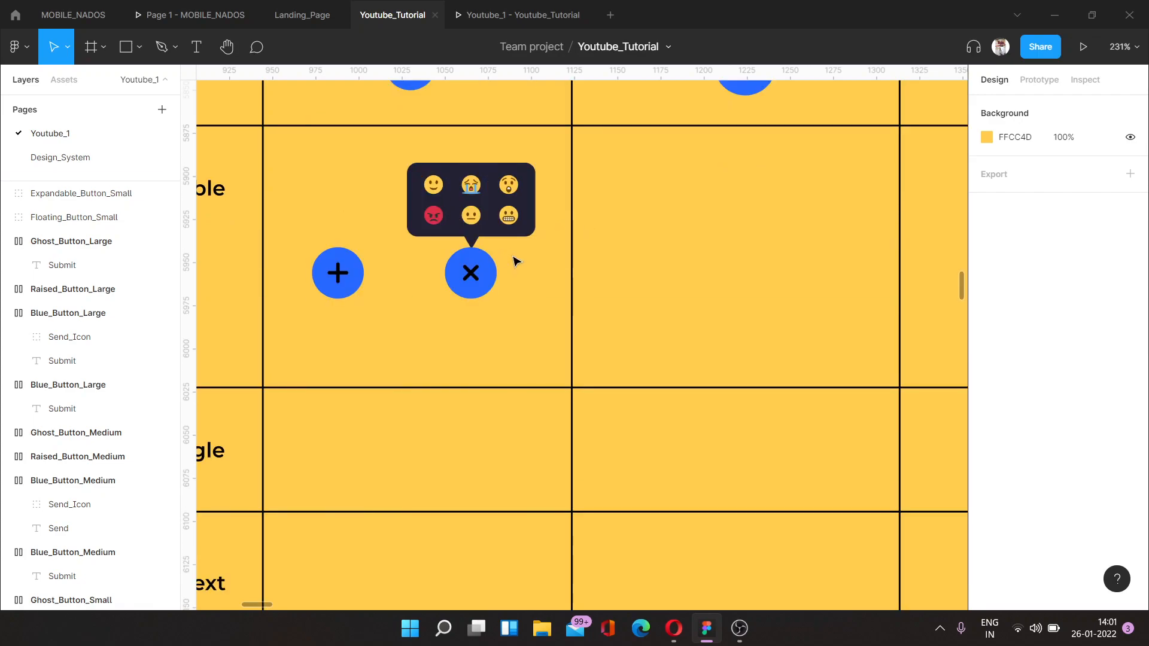
scroll(499, 276, up, 5)
scroll(487, 267, down, 8)
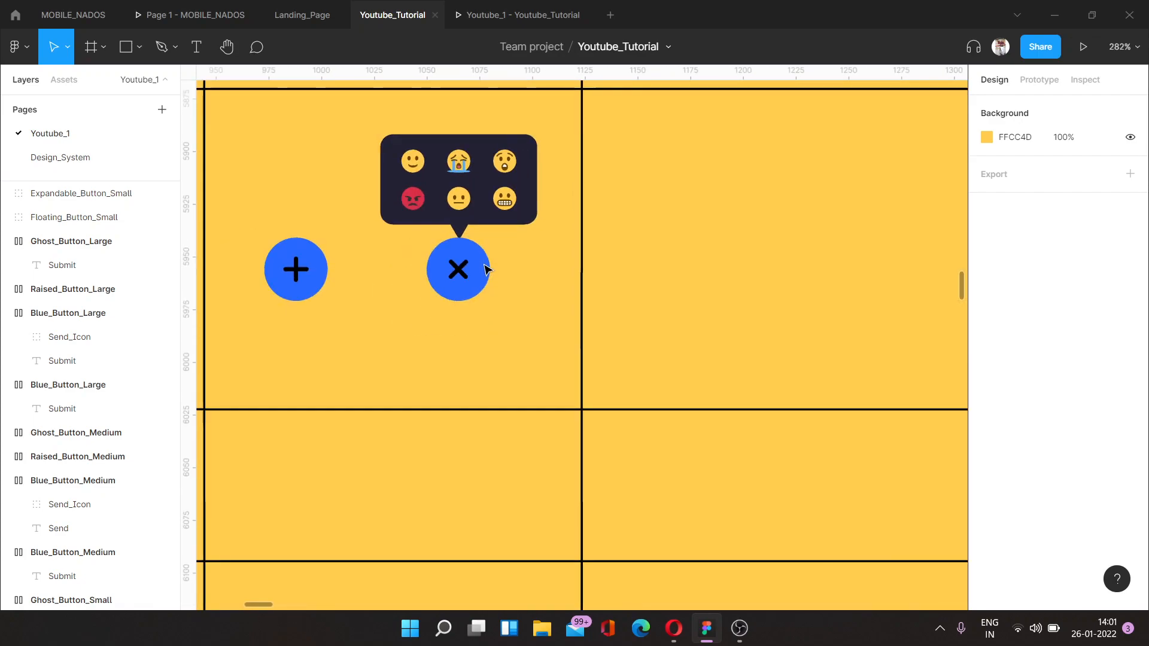
scroll(489, 276, up, 2)
scroll(479, 293, down, 10)
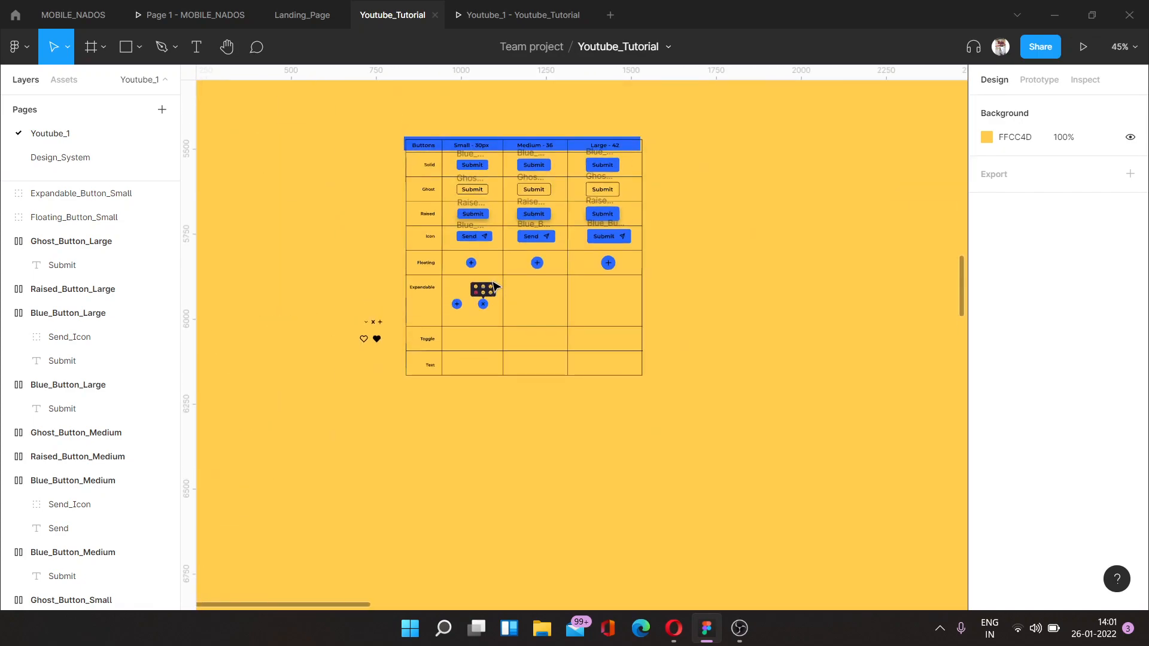
scroll(477, 301, up, 4)
scroll(636, 290, down, 2)
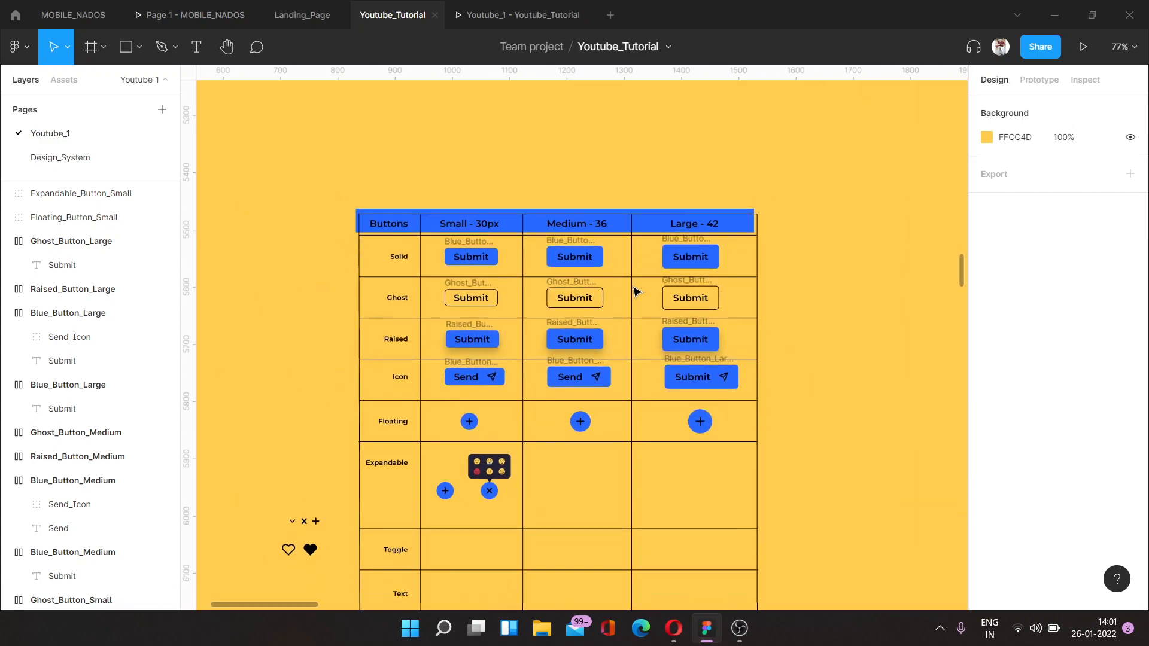
- Convert the Expandable_Button_Small group into a component
scroll(473, 401, down, 2)
scroll(479, 389, up, 8)
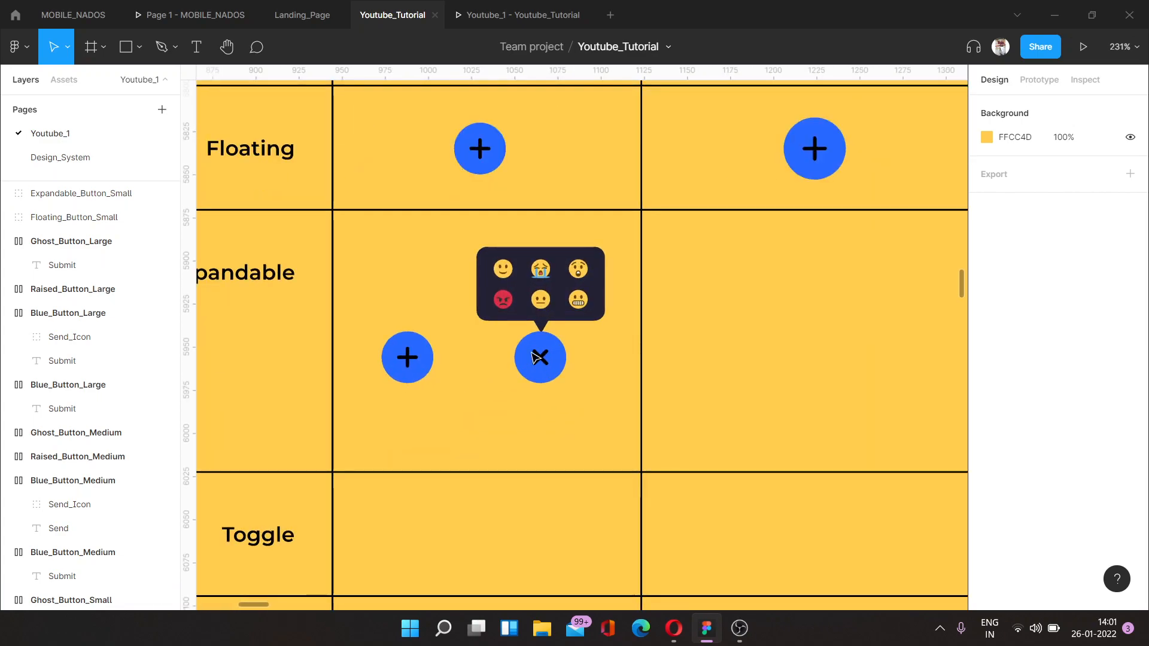
click(543, 313)
click(559, 47)
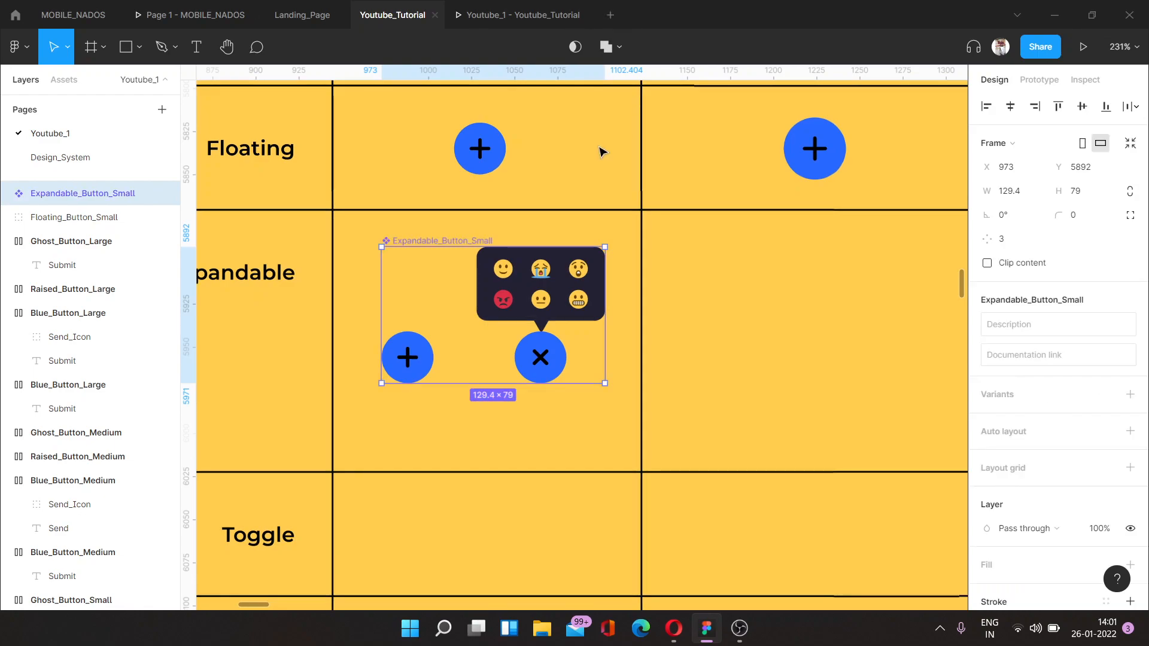
- Move the outlined and filled heart icons from beside the table into the Toggle row's small column at X 997, Y 6050
scroll(504, 203, down, 8)
scroll(505, 204, up, 3)
scroll(511, 210, down, 1)
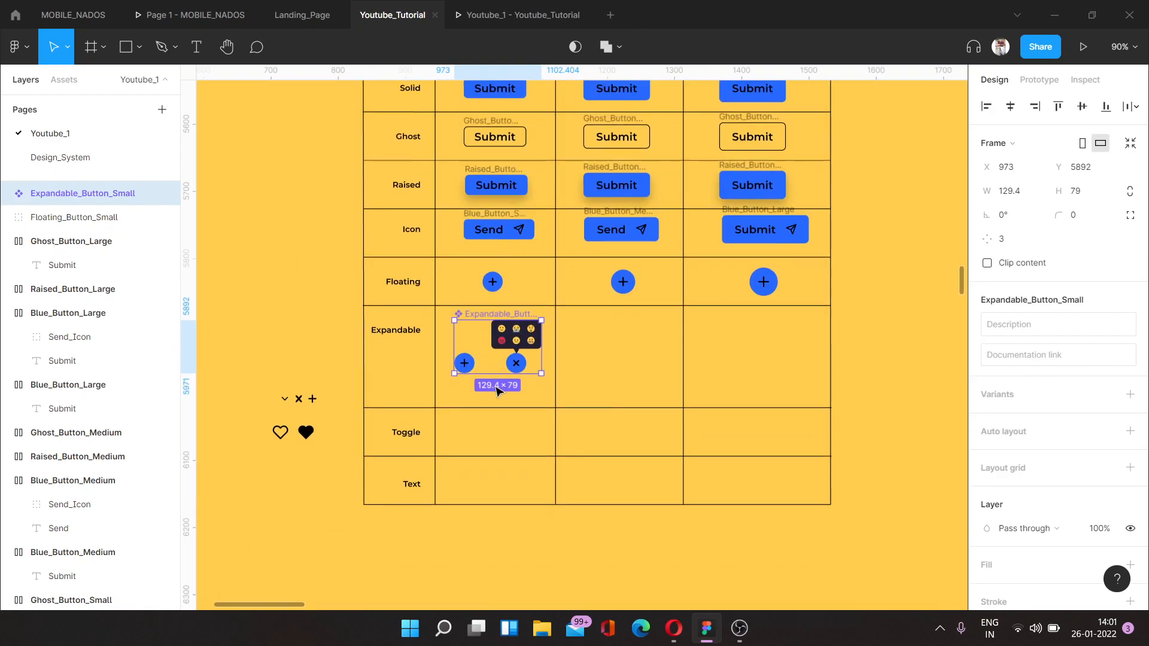
scroll(437, 267, down, 5)
scroll(362, 177, up, 3)
scroll(470, 234, up, 2)
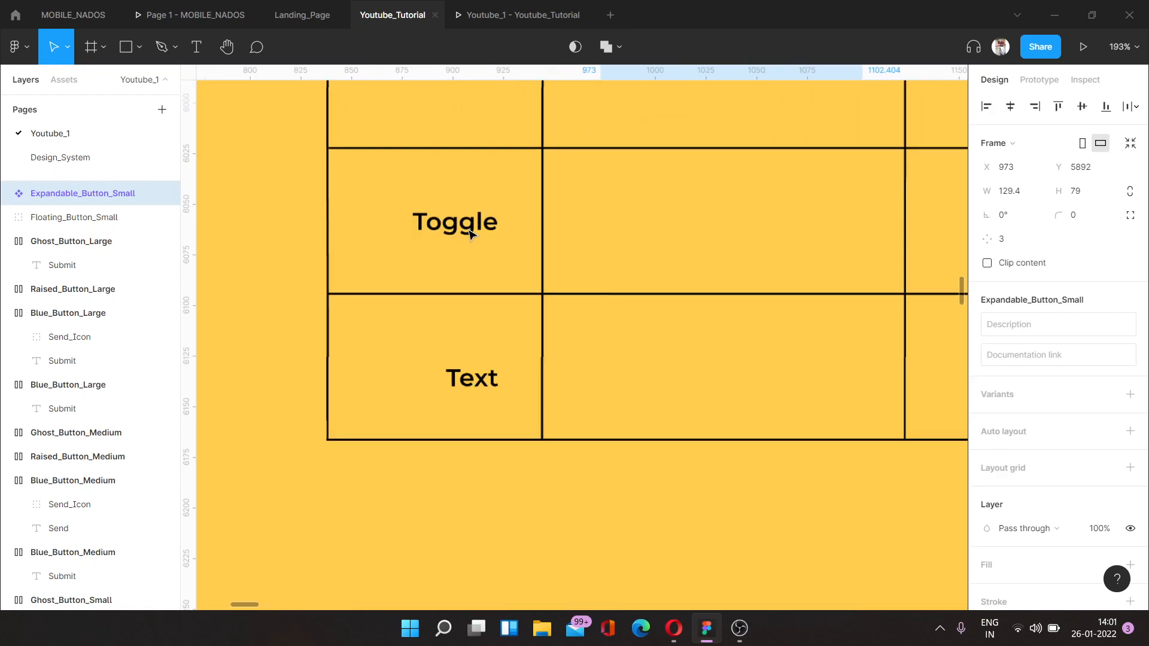
scroll(470, 233, up, 5)
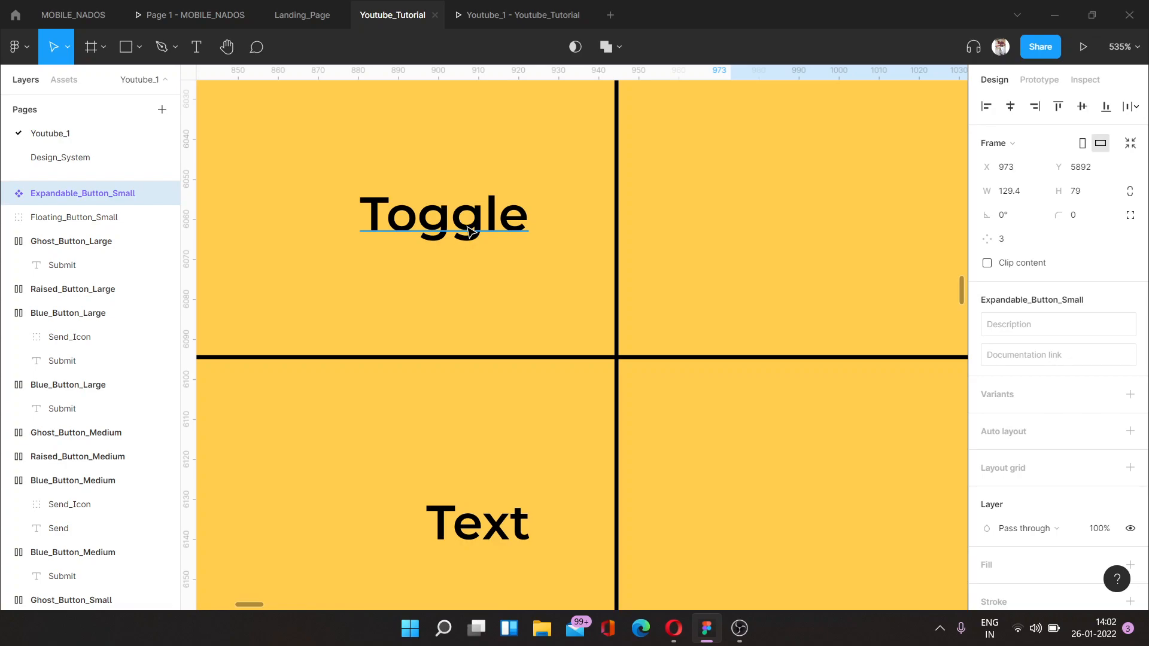
scroll(516, 144, down, 5)
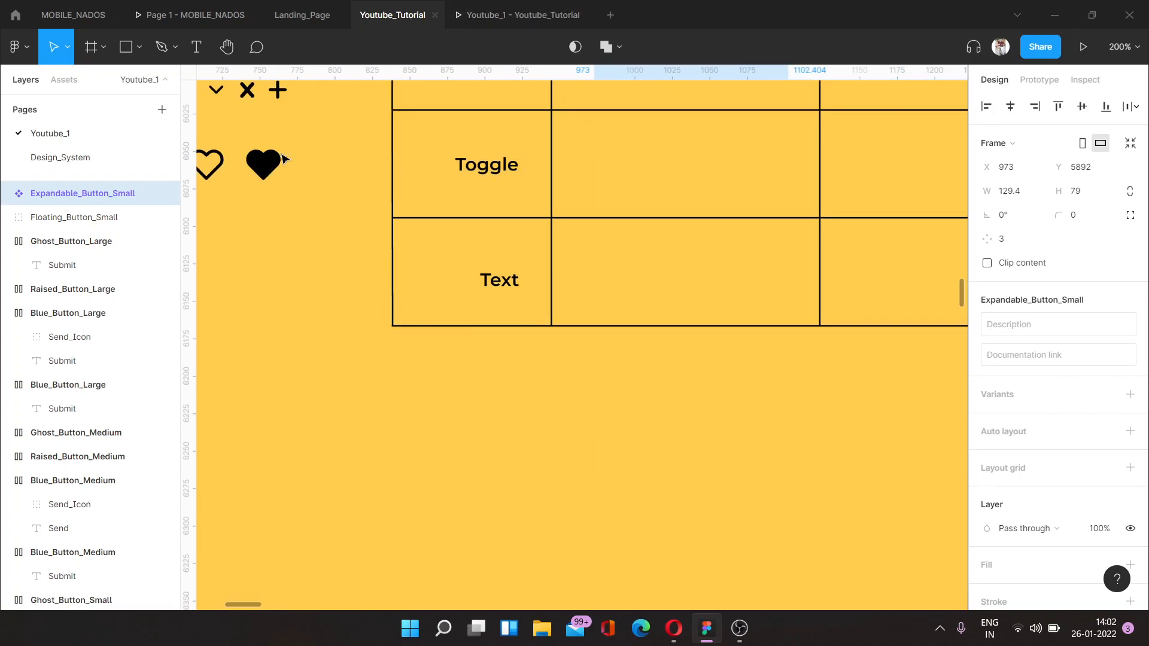
scroll(263, 176, left, 5)
drag(604, 191, 448, 133)
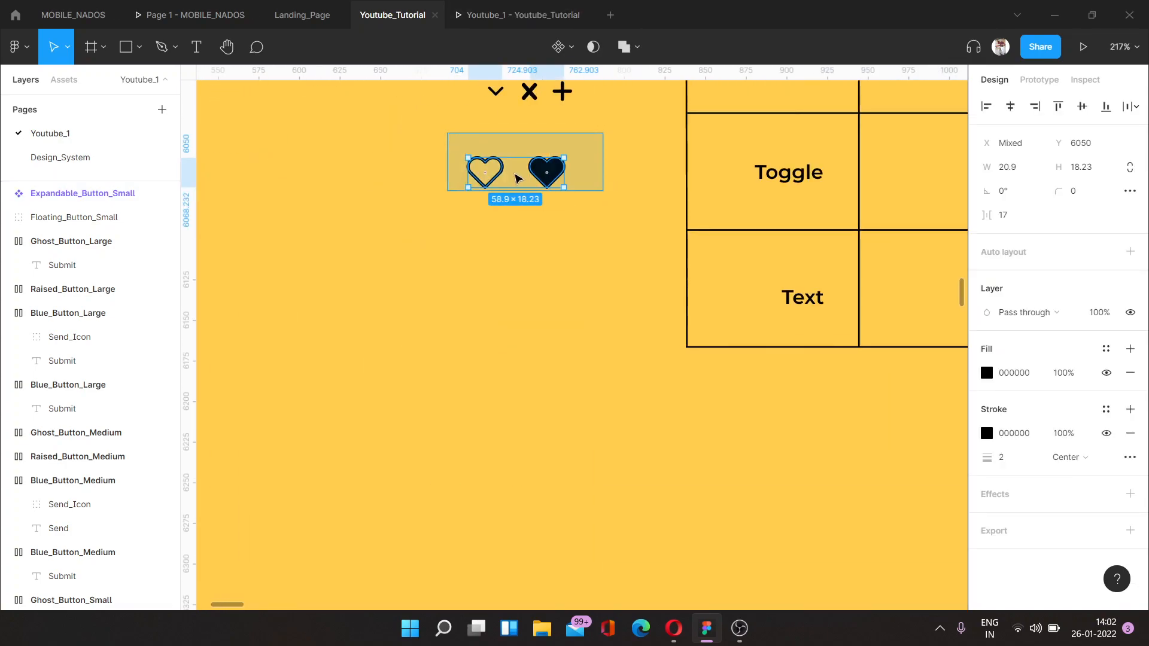
drag(514, 182, 676, 180)
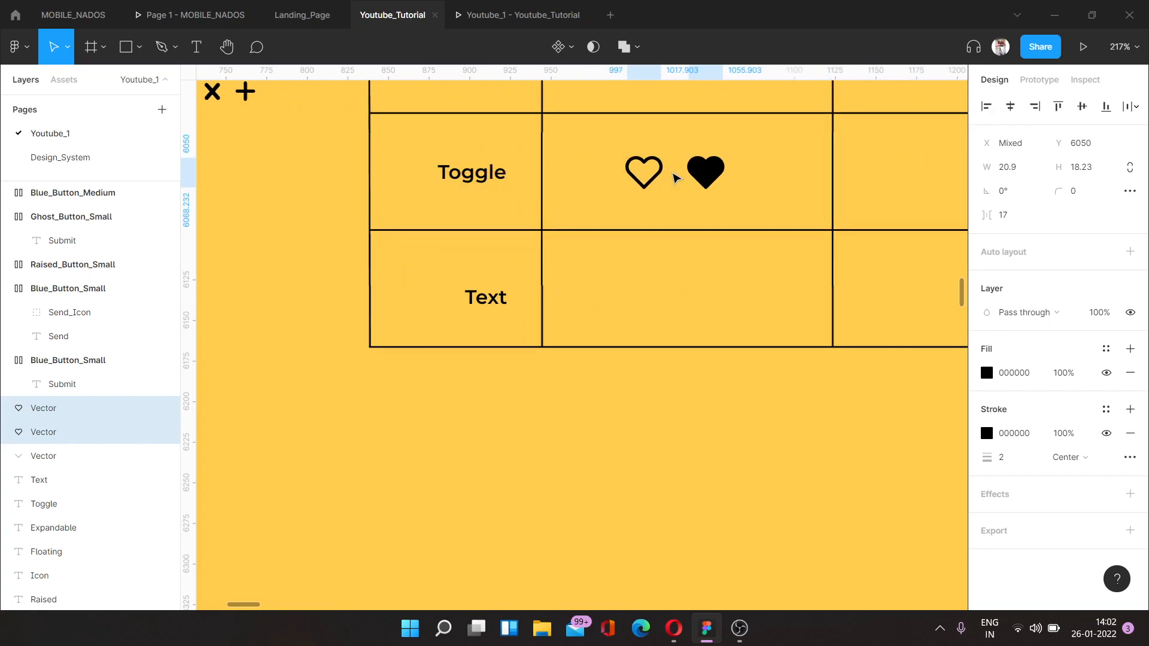
- Examine the two heart icons in the Toggle row and how they sit against the neighbouring rows
scroll(677, 180, up, 5)
scroll(676, 180, down, 4)
click(662, 198)
scroll(662, 198, up, 3)
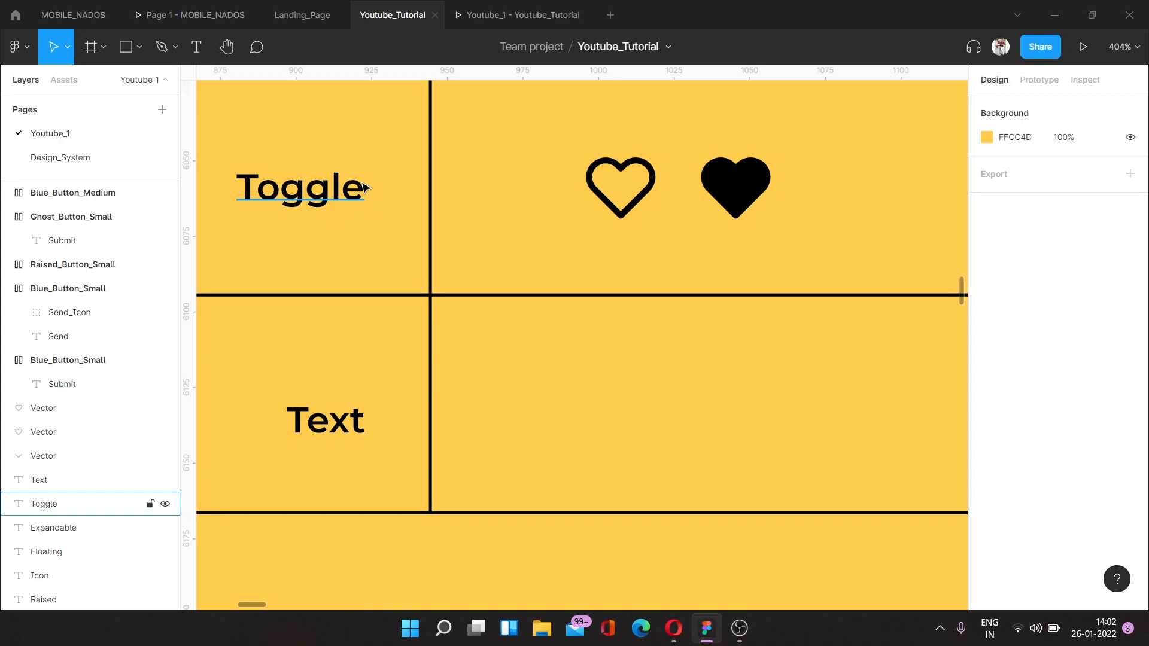
scroll(730, 167, down, 1)
scroll(755, 182, up, 2)
scroll(762, 254, up, 3)
scroll(756, 254, down, 6)
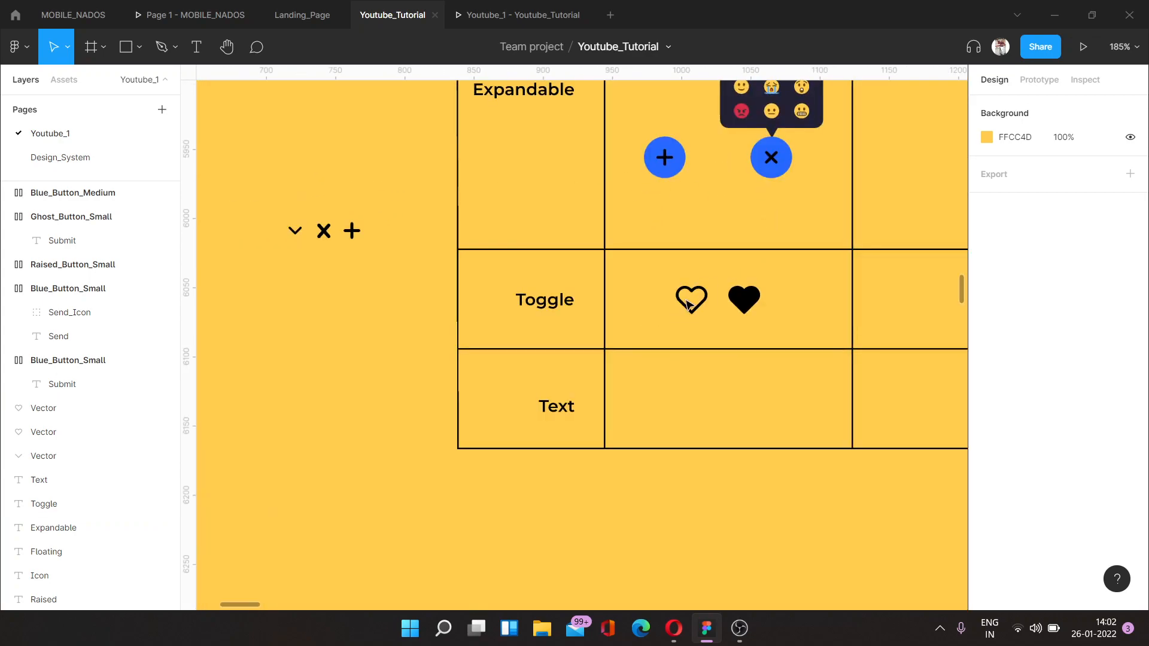
- Group the outlined and filled heart icons in the Toggle row and name the group Toggle_Button_Small
scroll(688, 305, up, 3)
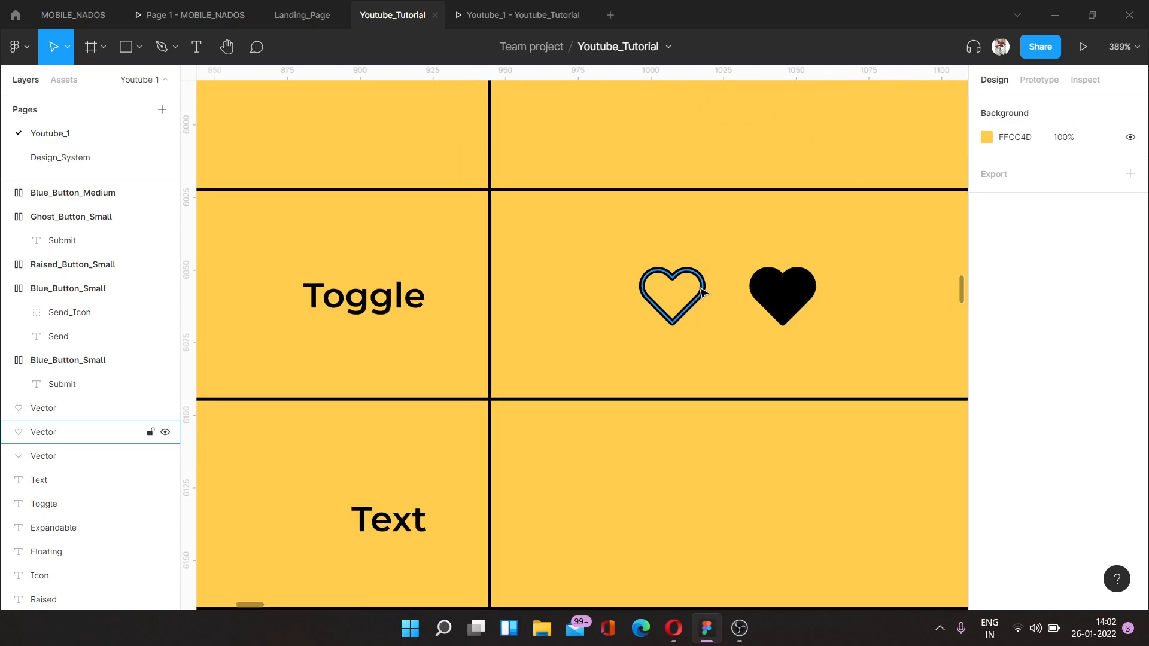
click(704, 291)
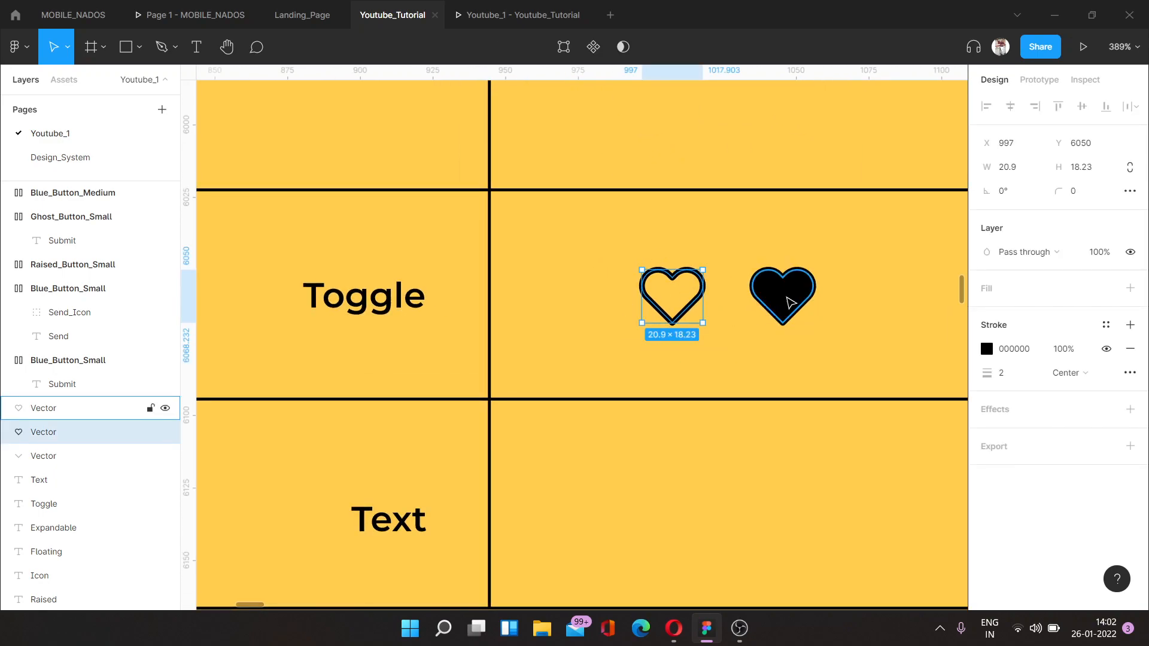
shift+click(769, 301)
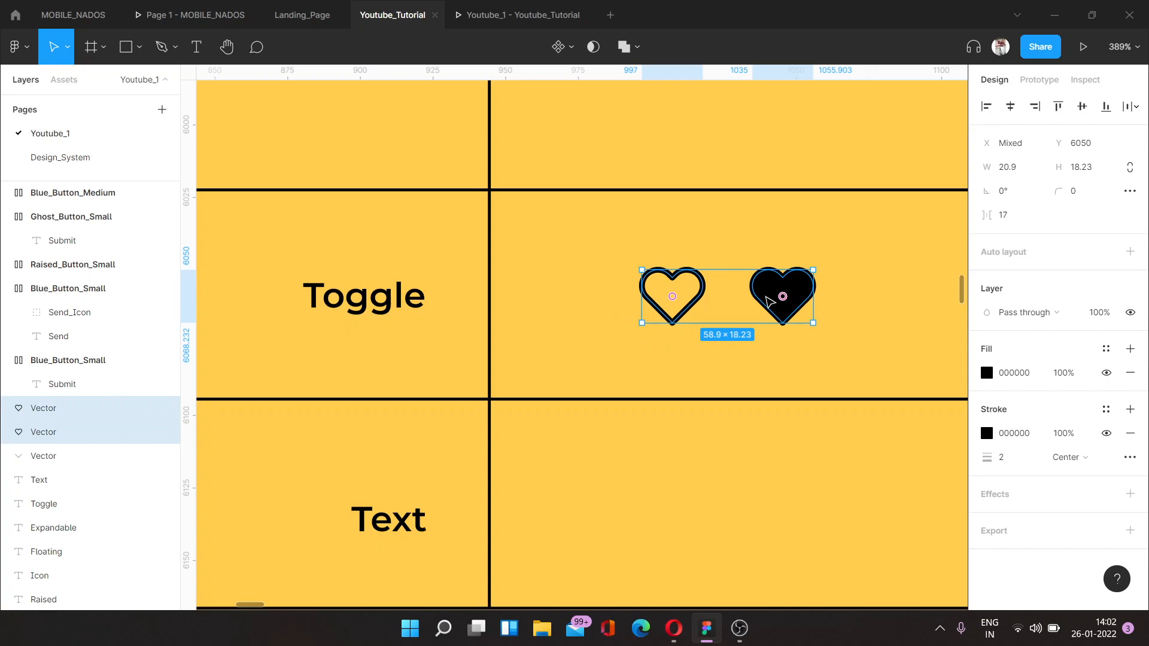
key(ctrl+r)
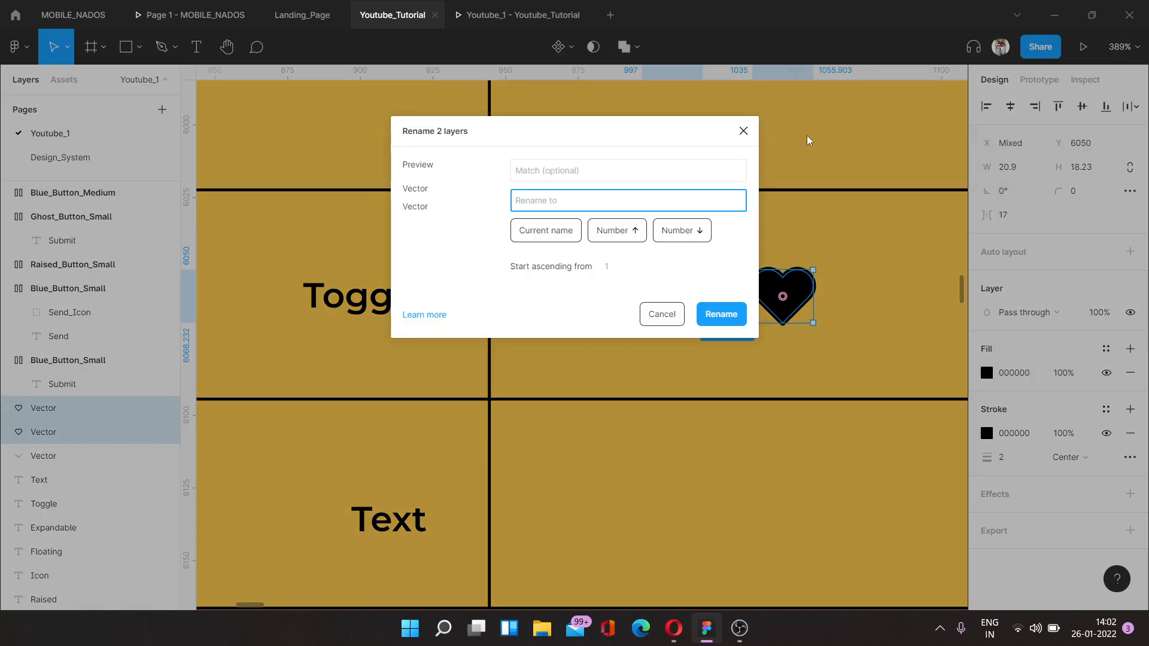
click(743, 132)
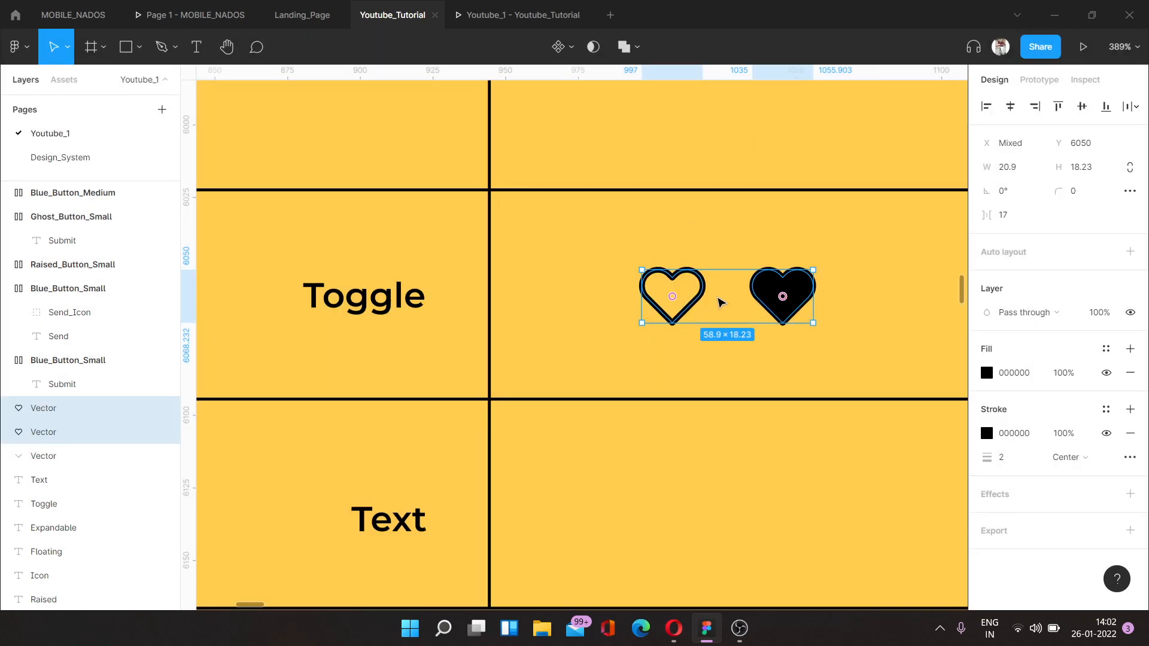
key(ctrl+g)
key(ctrl+r)
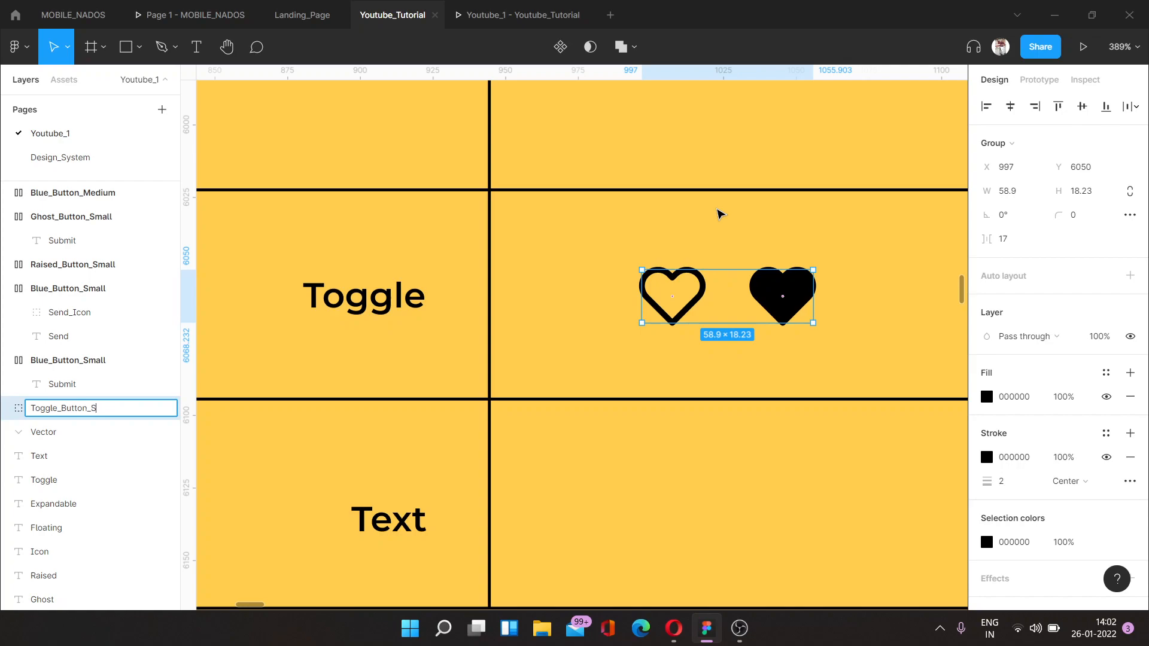
text(Toggle_Button_Small)
key(Return)
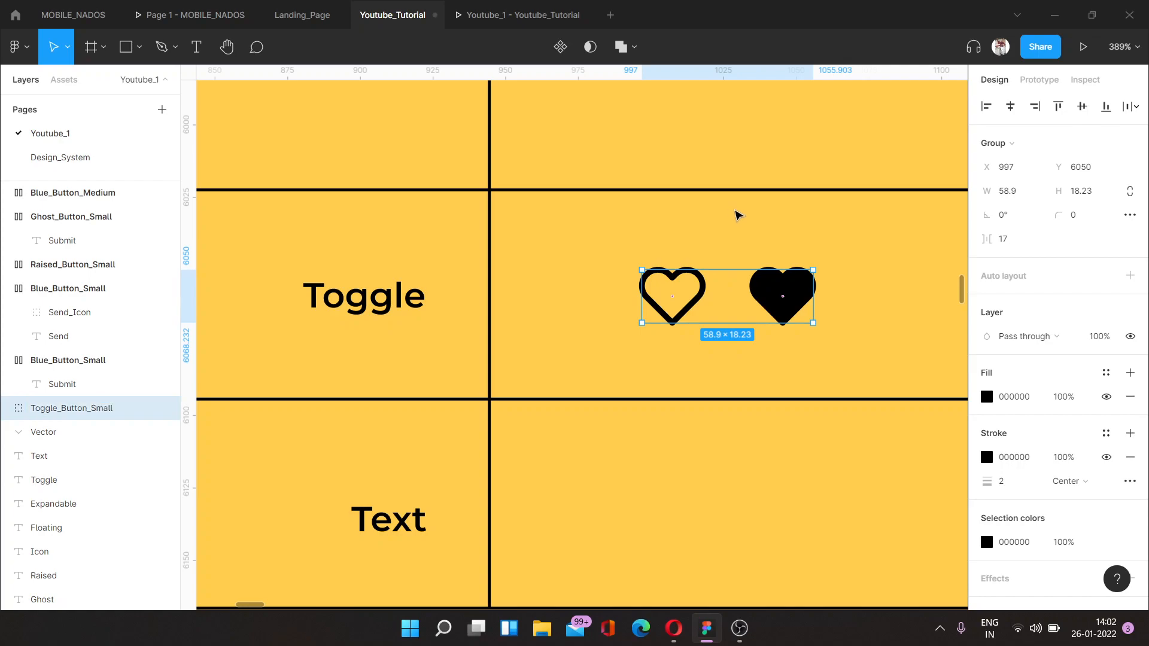
click(696, 241)
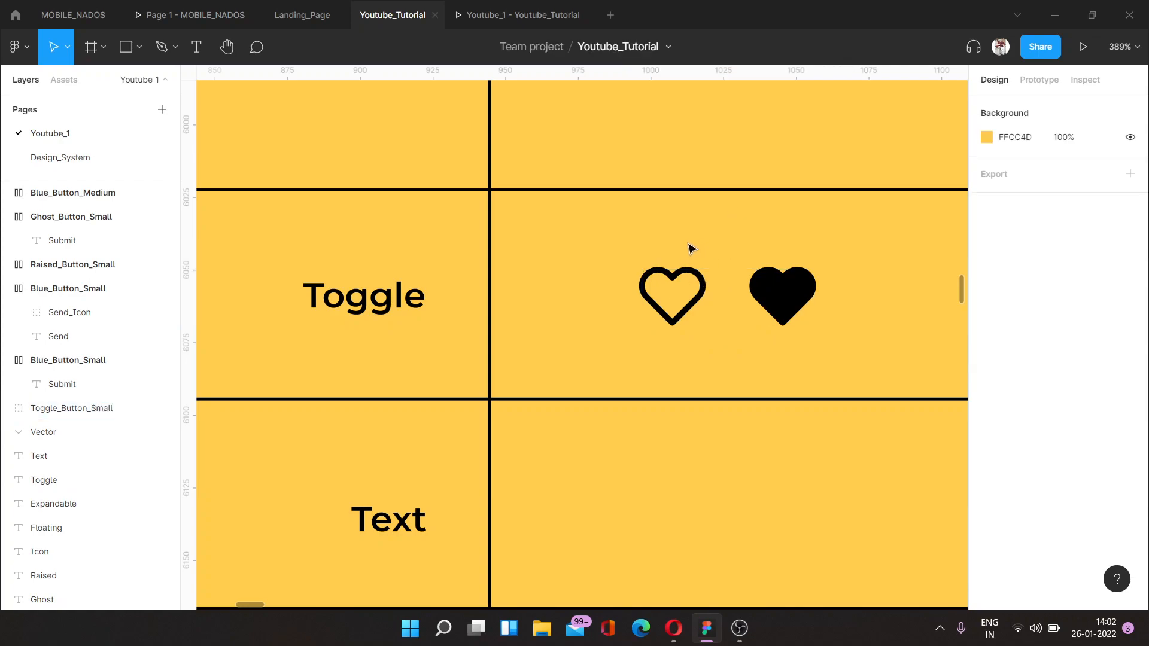
- Examine the outlined and filled hearts inside the Toggle_Button_Small group up close
scroll(695, 278, up, 5)
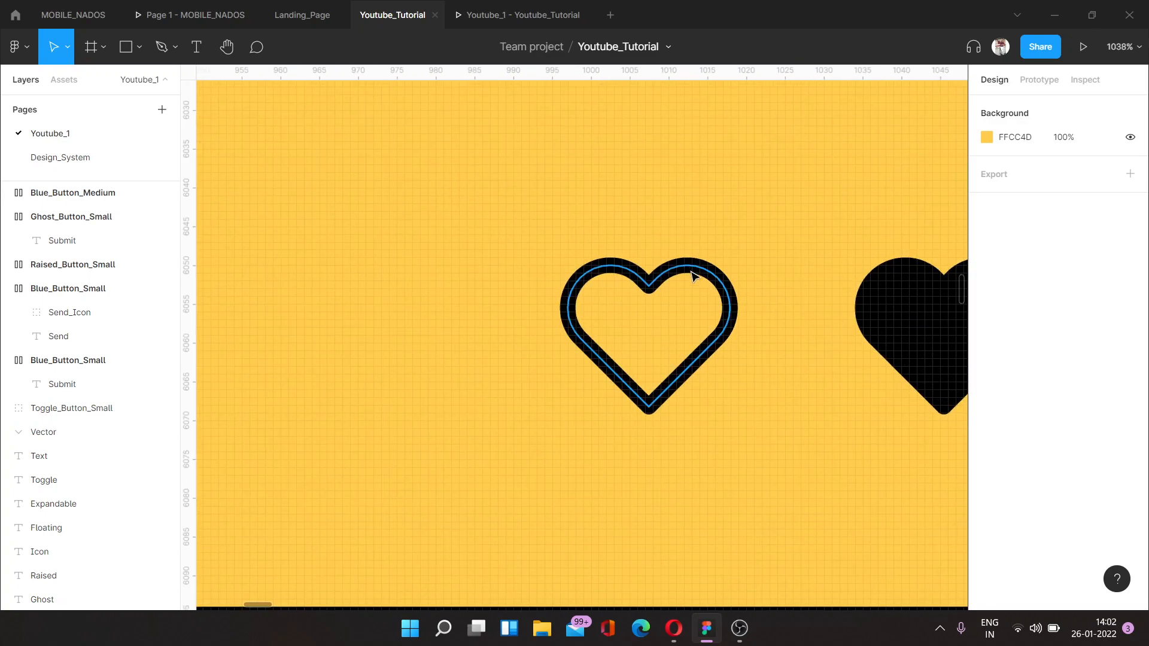
click(675, 264)
scroll(676, 270, right, 5)
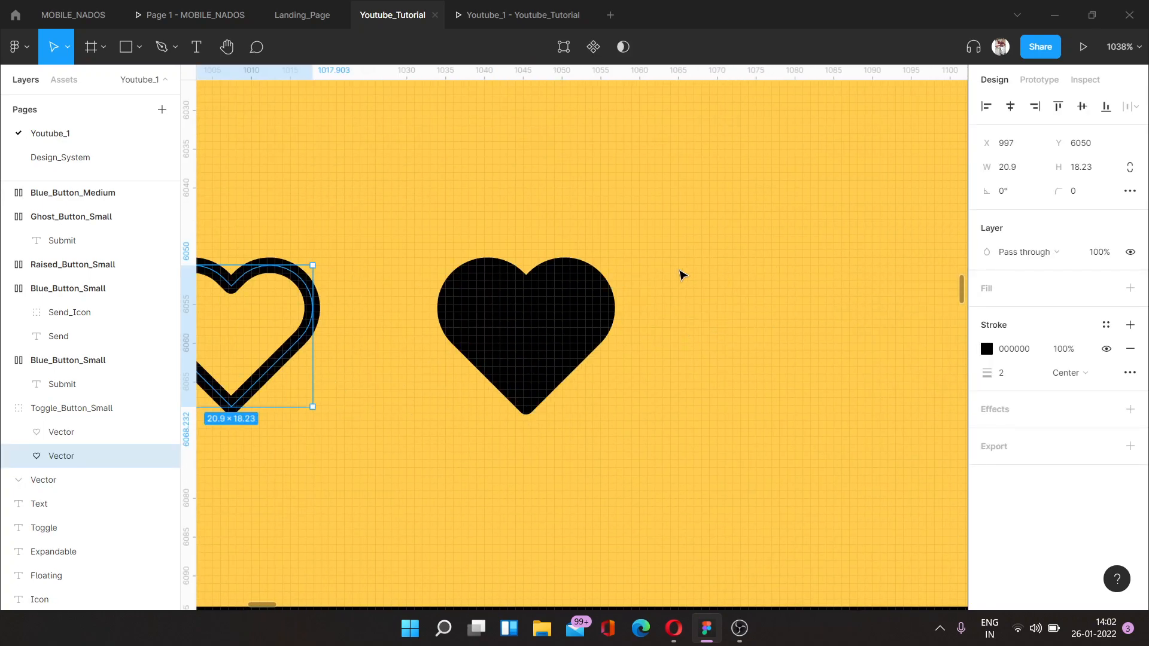
click(555, 299)
scroll(557, 298, down, 5)
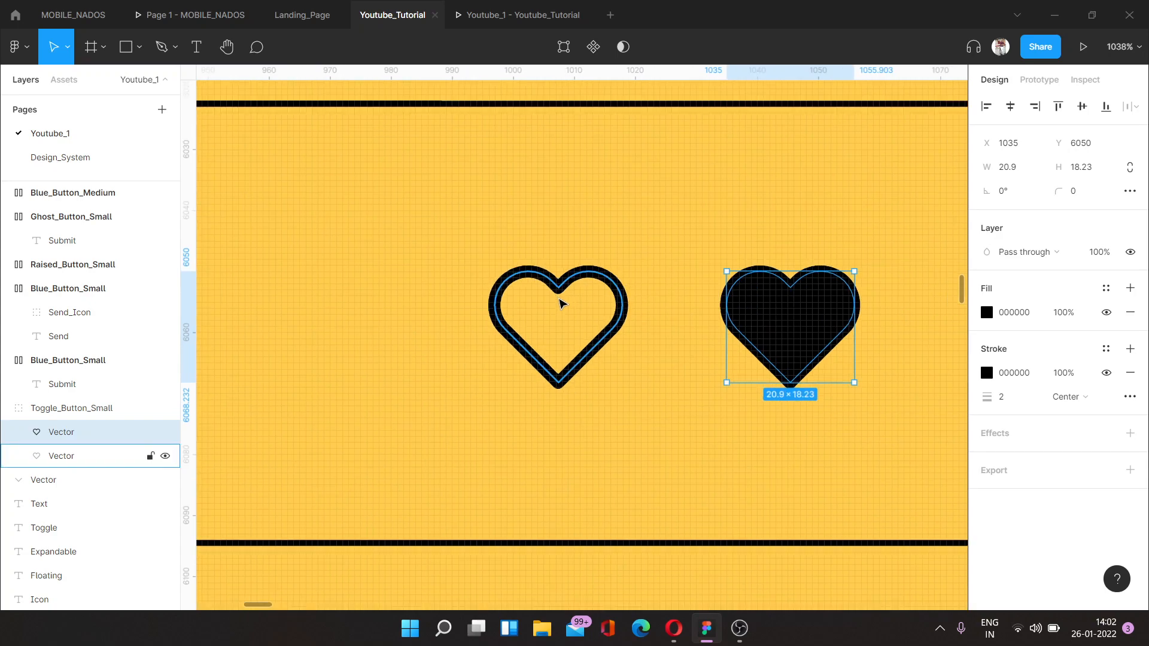
click(537, 266)
click(532, 298)
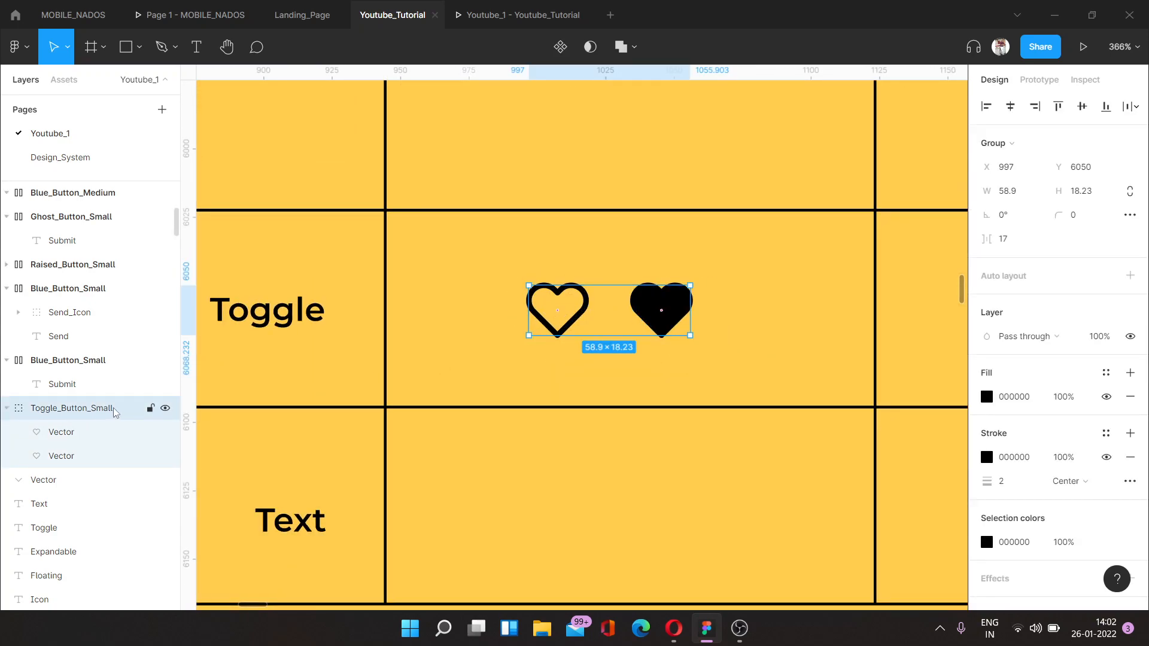
scroll(541, 382, down, 5)
click(541, 382)
- Add the text "Submit" to the Text row's small column and place it at X 1003, Y 6125
scroll(525, 313, down, 3)
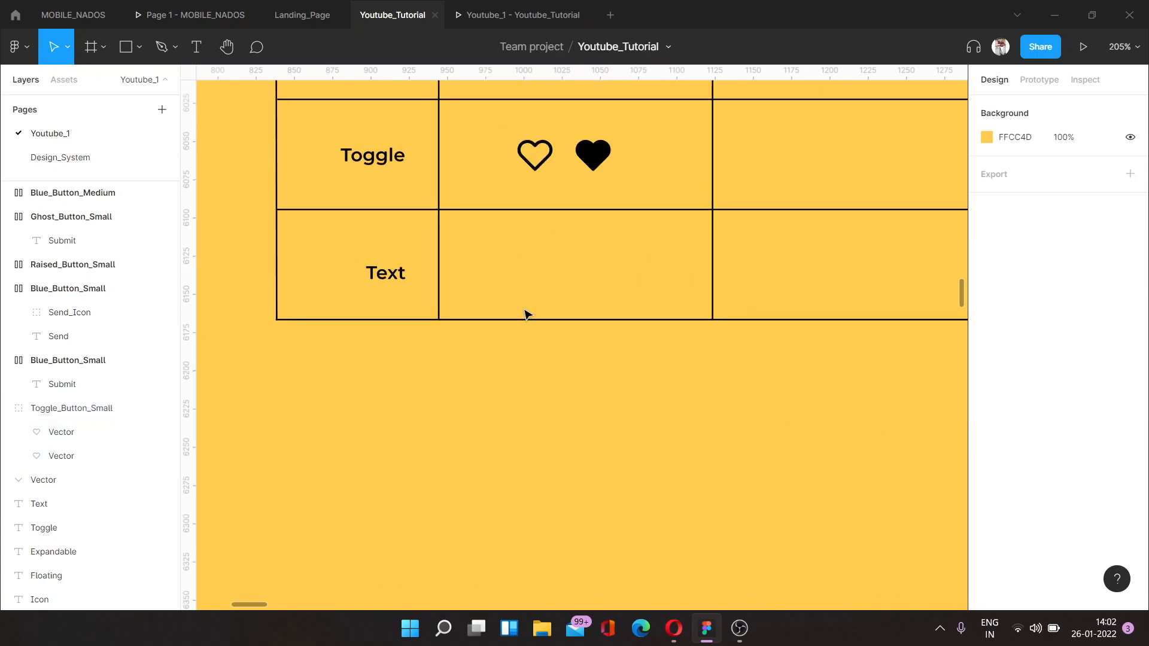
scroll(551, 272, up, 3)
scroll(551, 273, down, 2)
scroll(552, 287, up, 1)
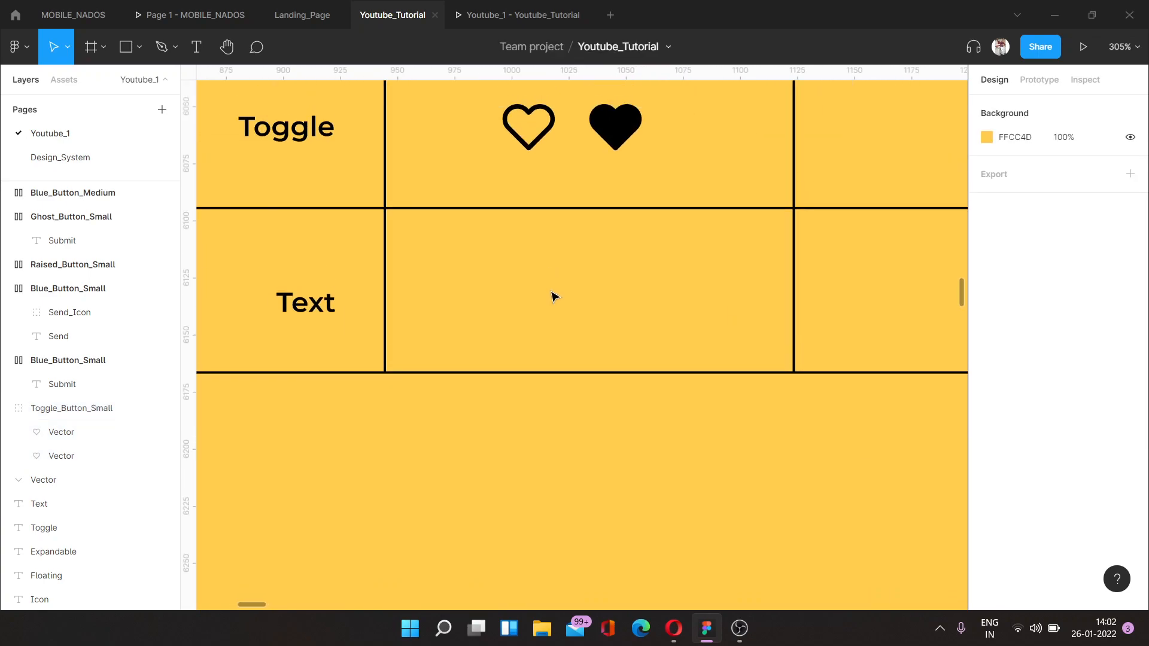
key(t)
click(523, 271)
text(Sub)
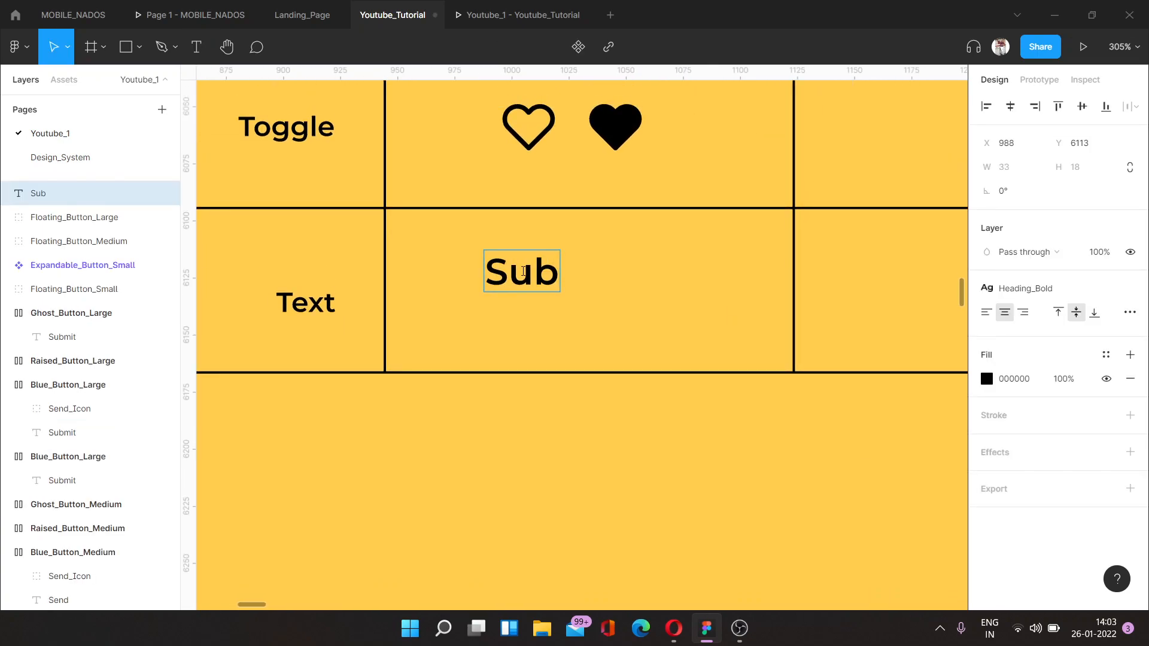
text(mit)
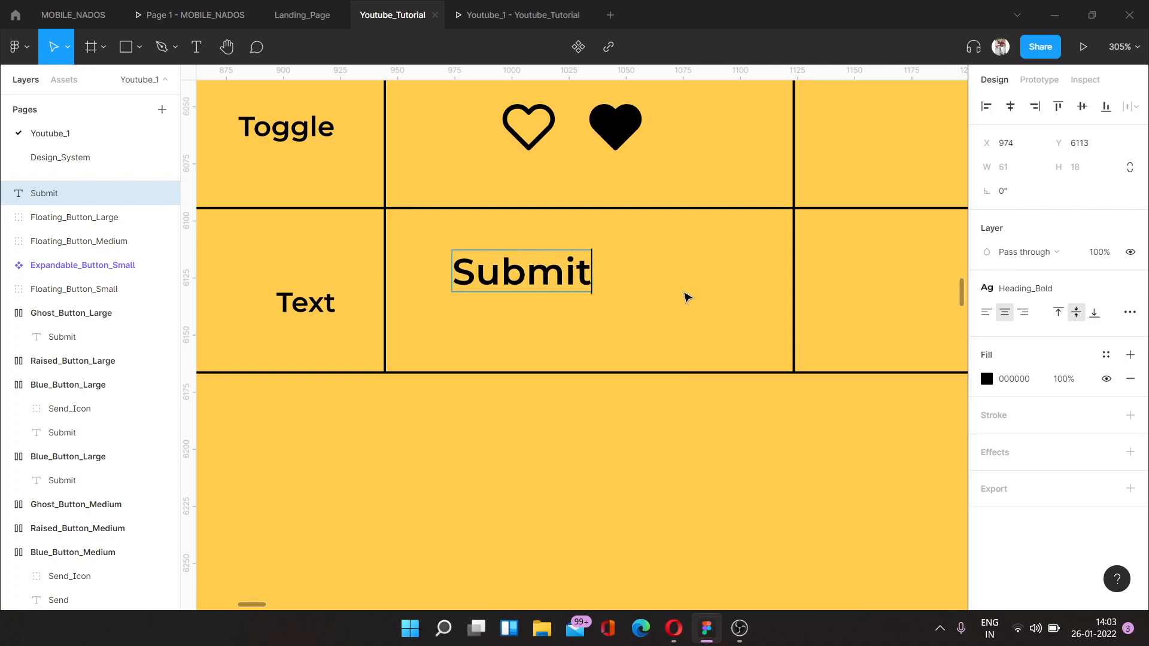
key(Escape)
drag(543, 277, 611, 305)
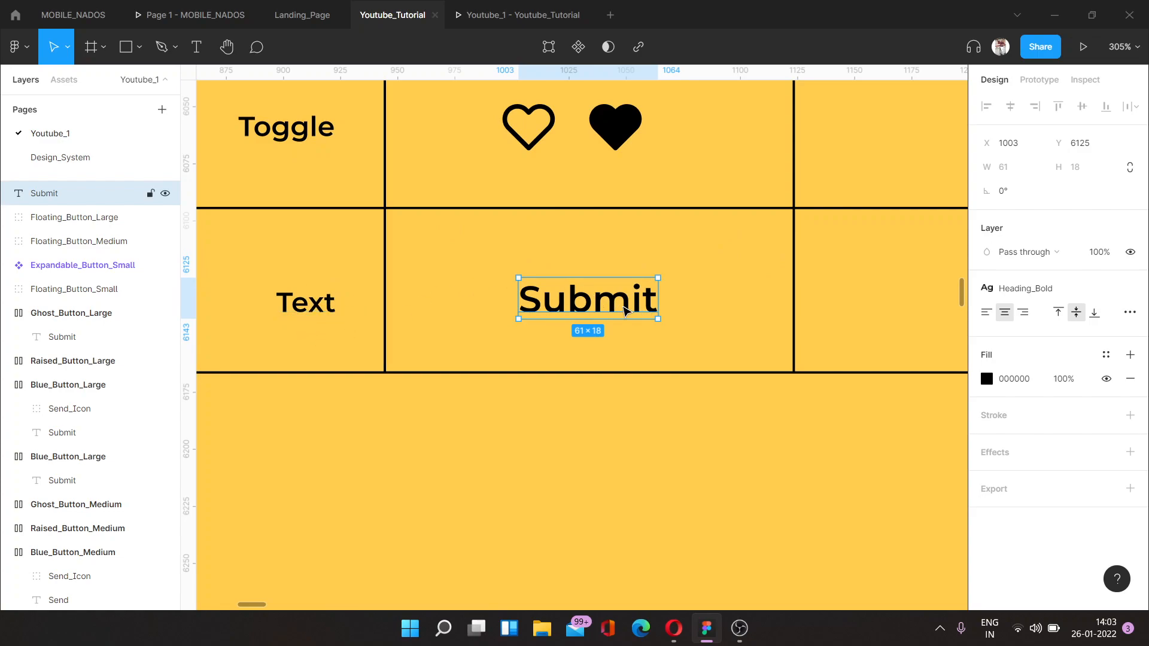
- Examine the Solid row's small Submit button up close and compare it with the text button in the Text row
scroll(623, 307, down, 5)
scroll(622, 306, up, 2)
scroll(621, 306, up, 9)
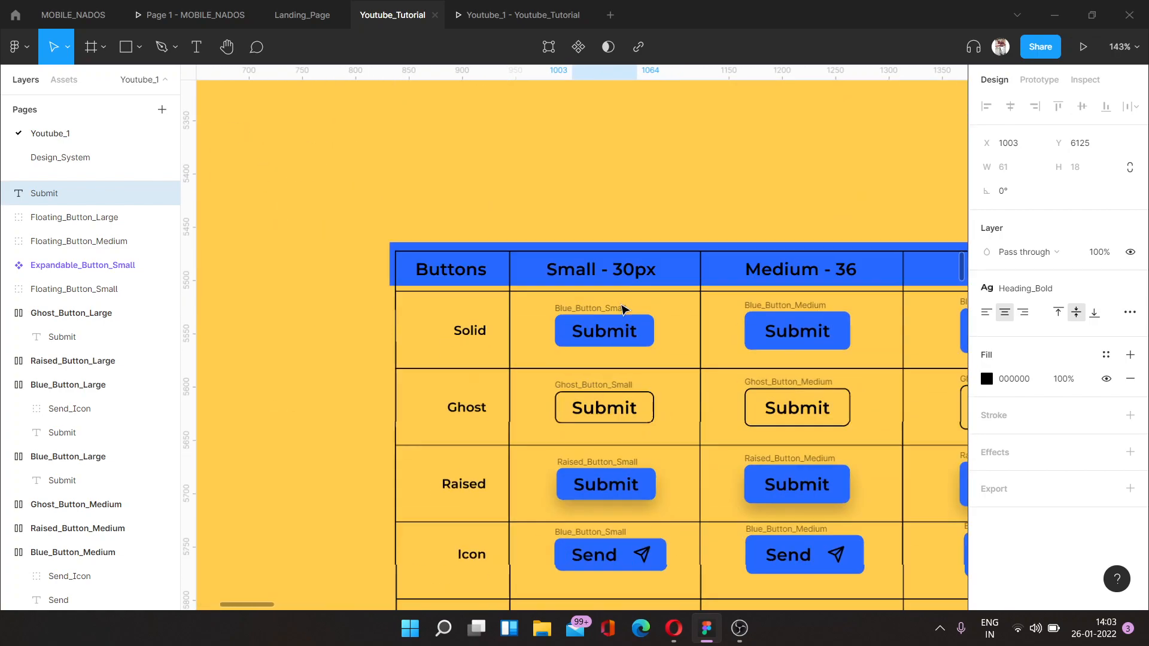
scroll(623, 308, up, 6)
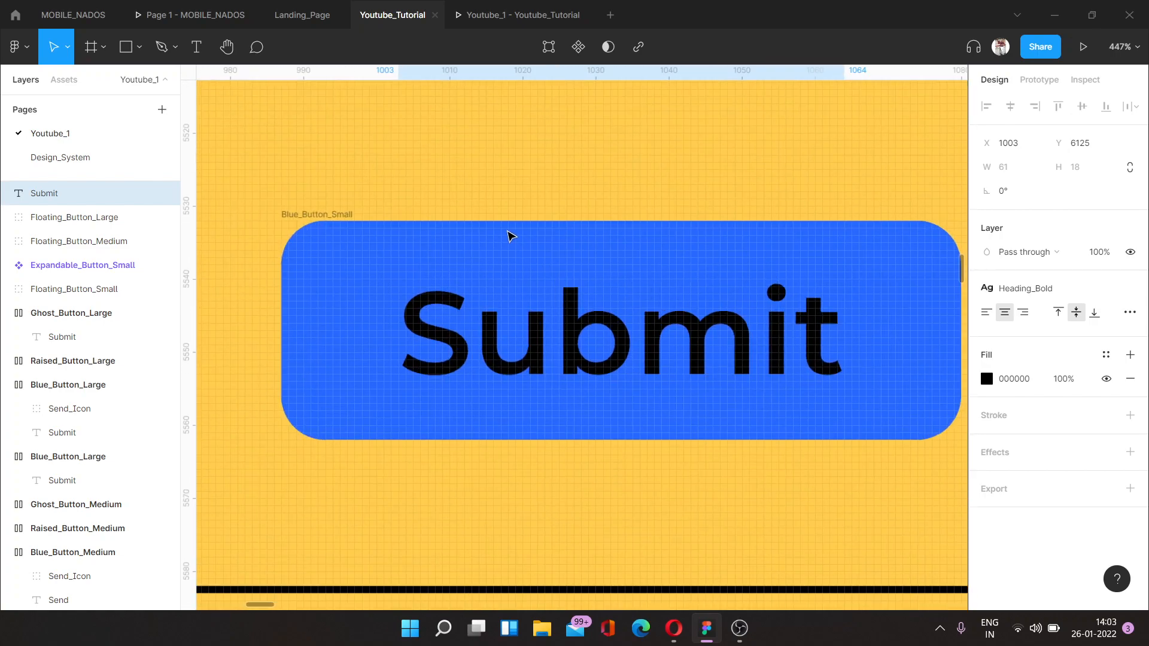
scroll(511, 236, down, 6)
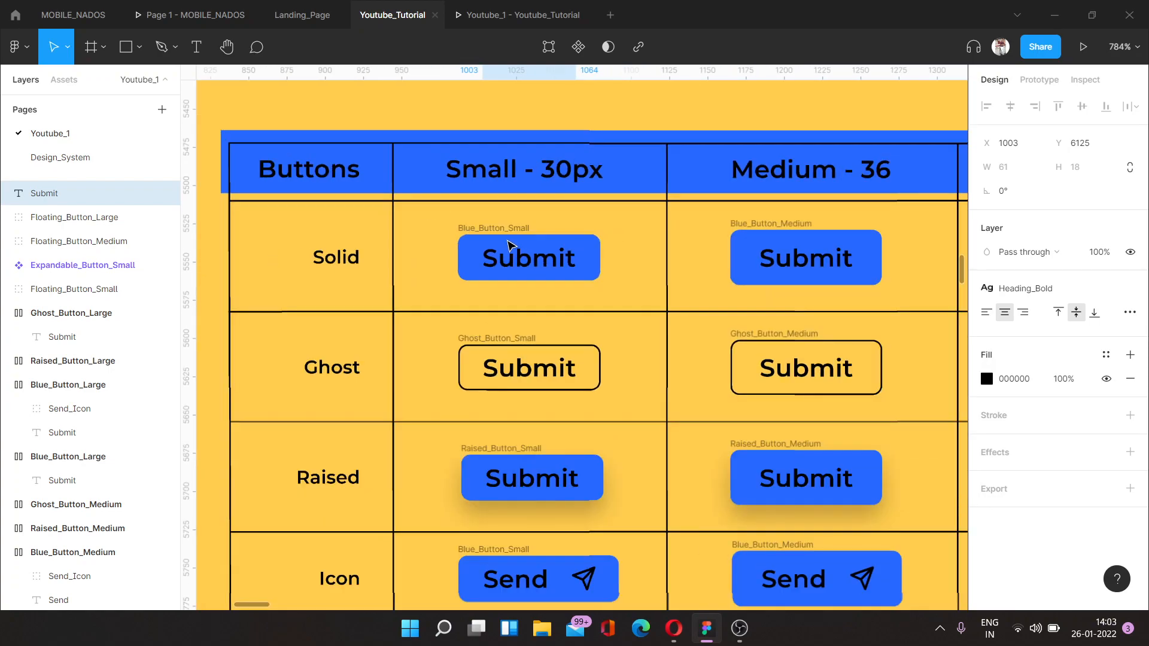
scroll(512, 239, down, 1)
scroll(515, 240, down, 10)
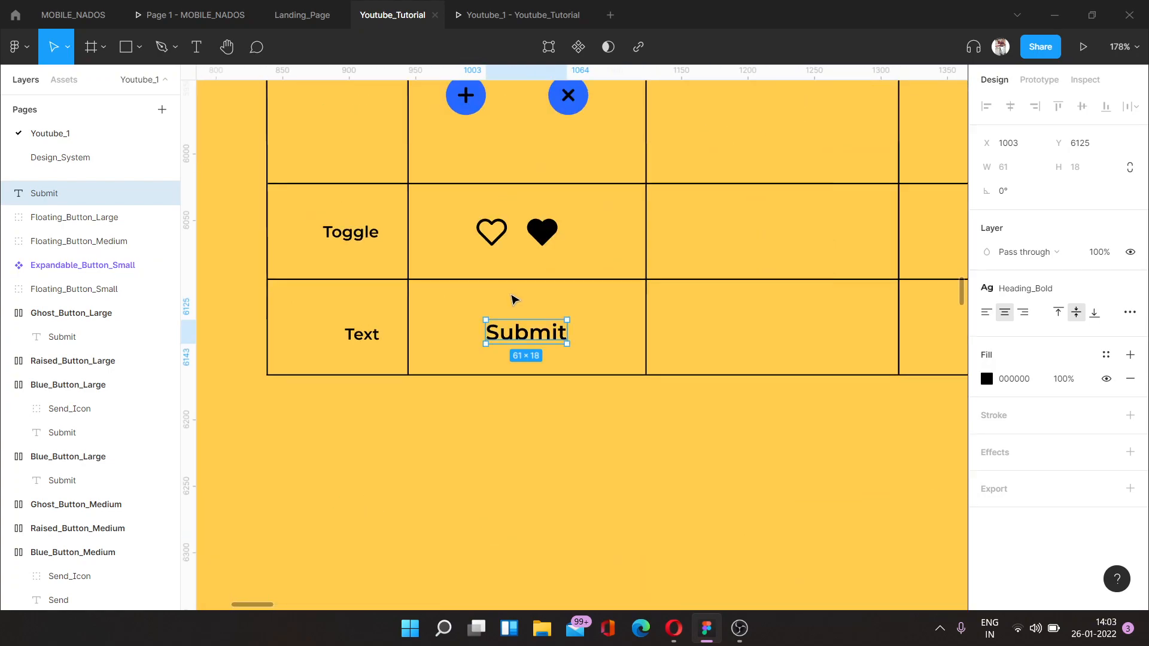
scroll(512, 299, up, 5)
scroll(551, 341, down, 7)
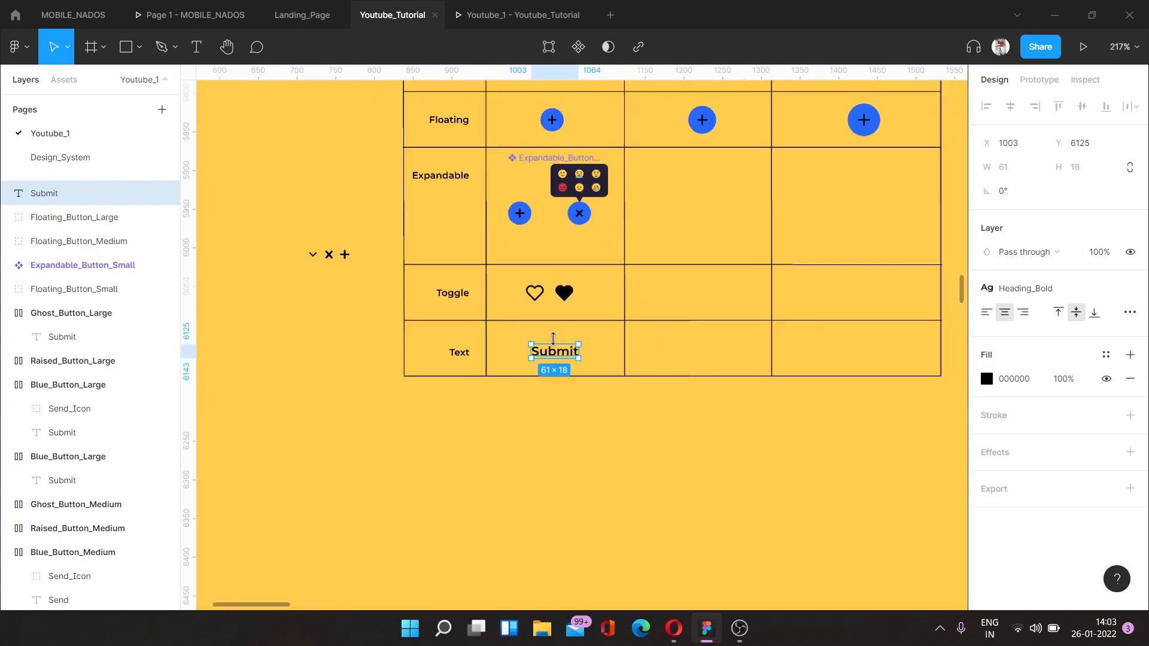
- Review the whole button table across its small, medium and large columns
scroll(553, 338, down, 10)
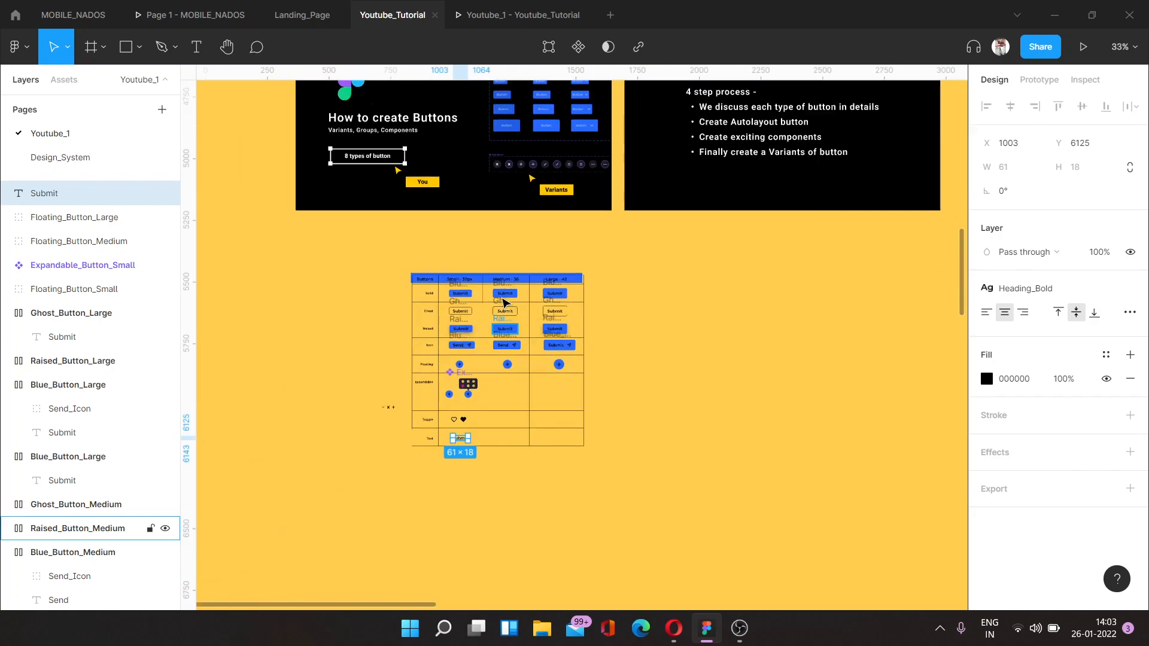
scroll(503, 302, up, 6)
scroll(469, 307, down, 2)
scroll(413, 441, left, 1)
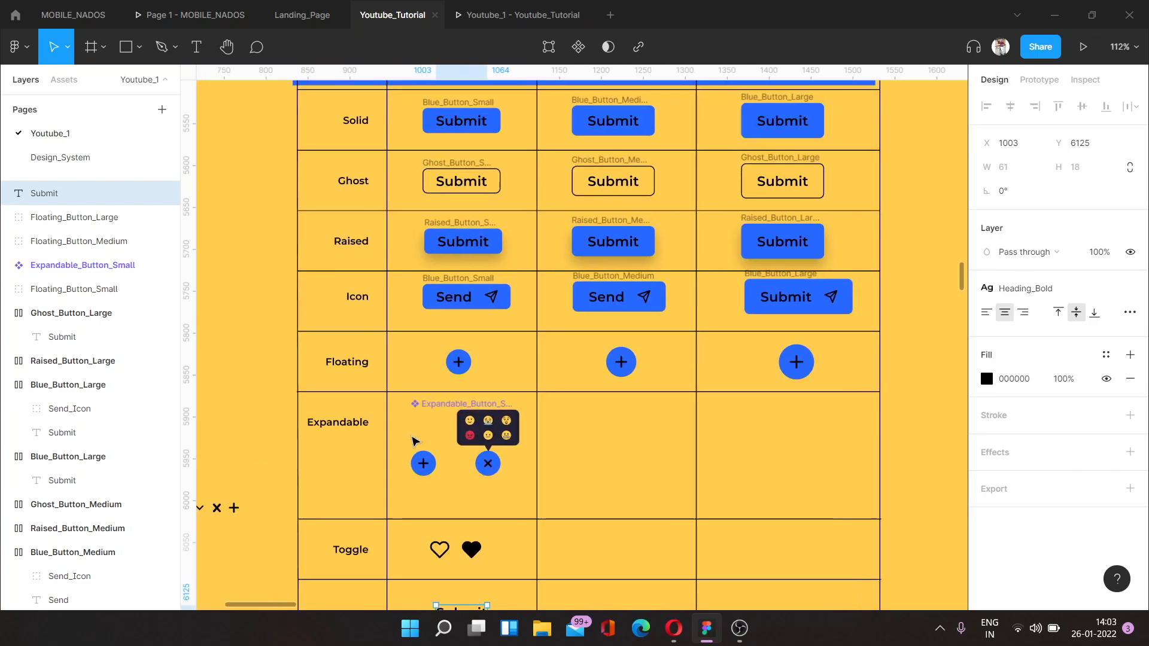
scroll(446, 411, left, 4)
scroll(447, 410, right, 7)
scroll(444, 409, left, 3)
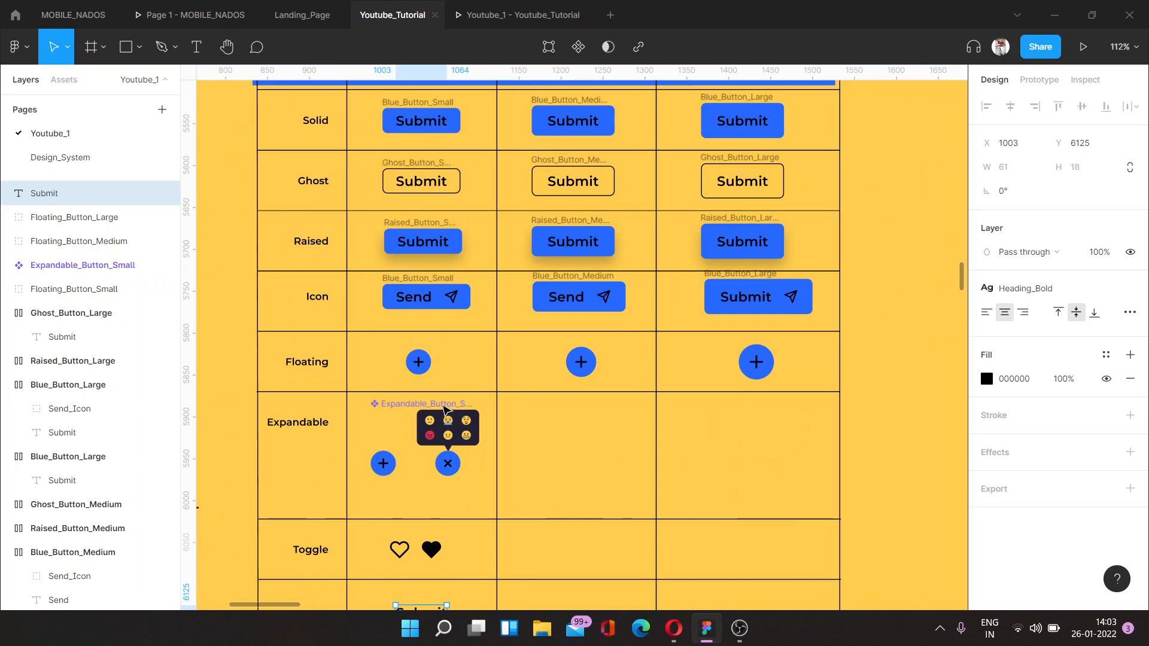
scroll(444, 408, up, 2)
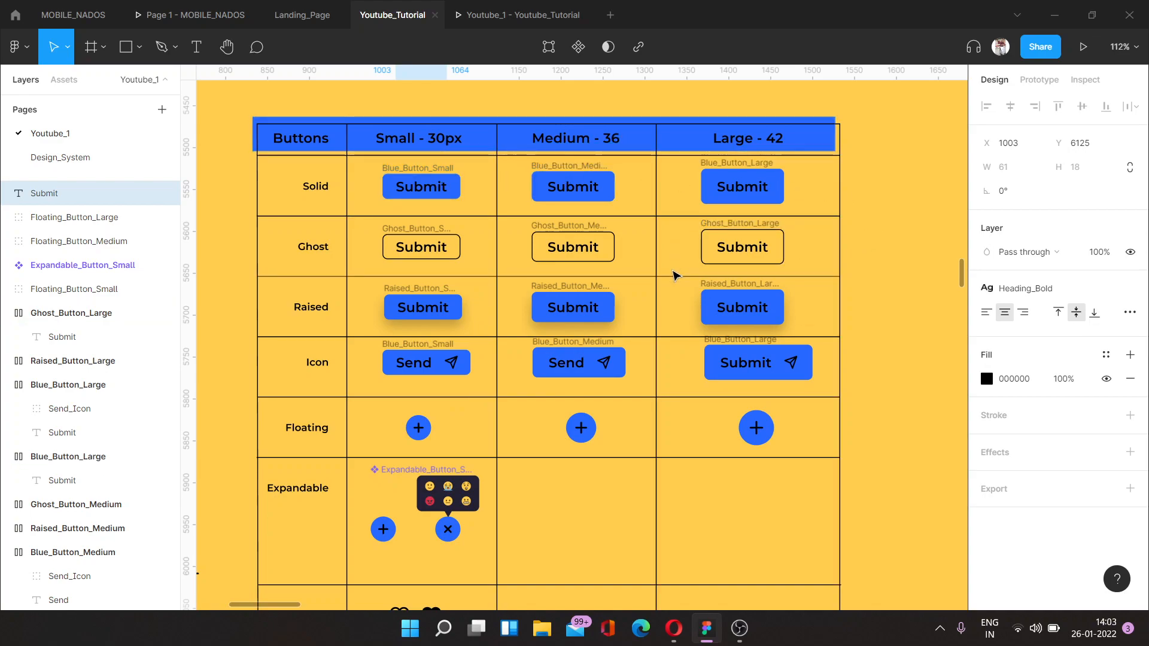
- Select the small, medium and large Solid and Ghost buttons together
click(416, 183)
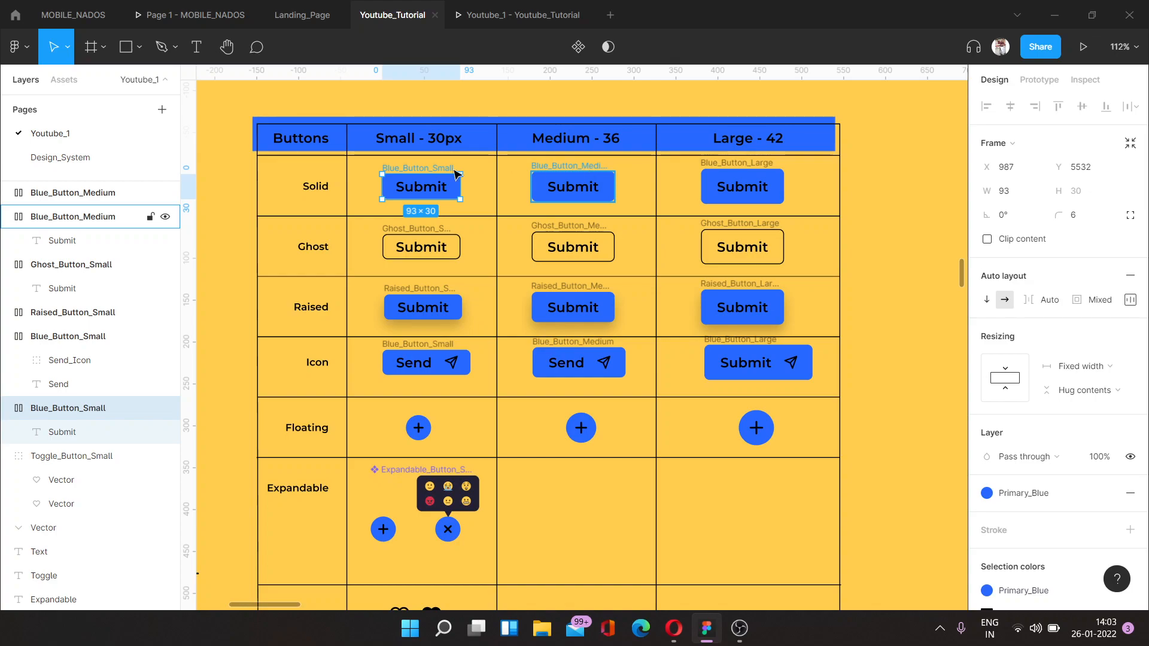
scroll(415, 174, up, 3)
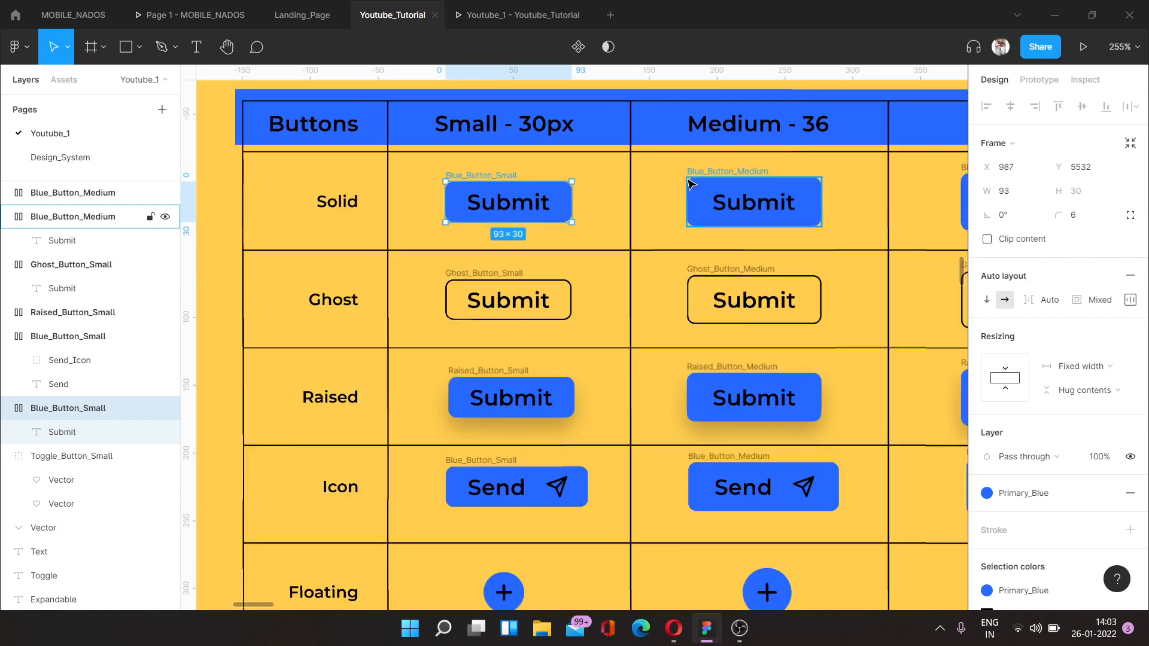
scroll(691, 184, down, 3)
shift+click(742, 177)
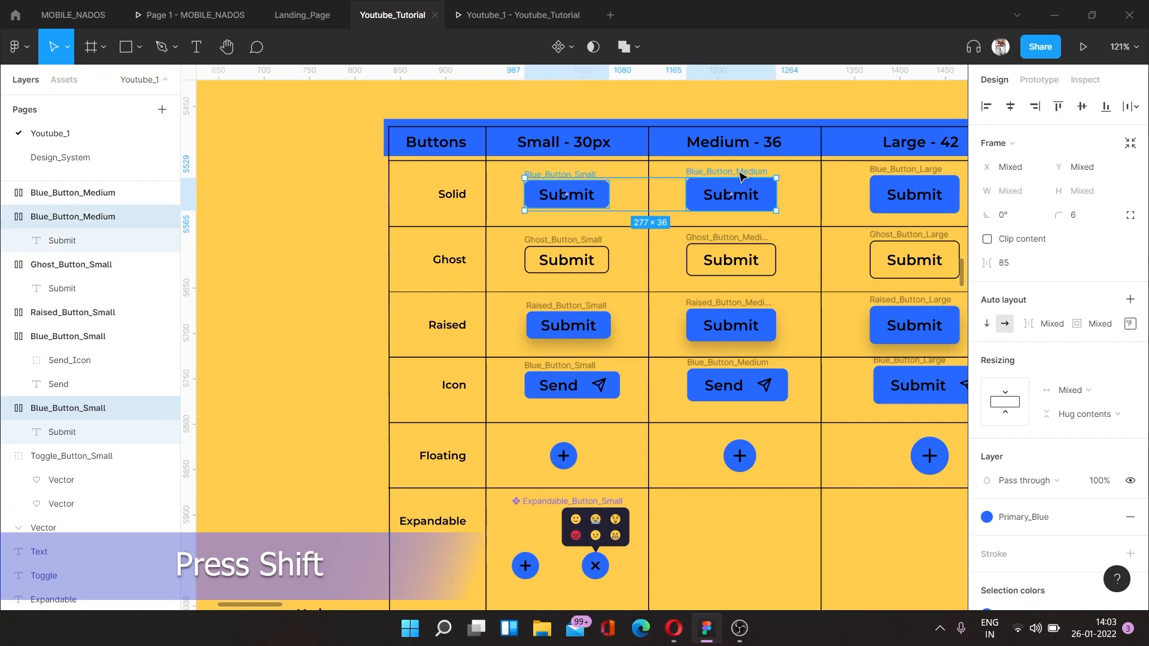
shift+click(920, 180)
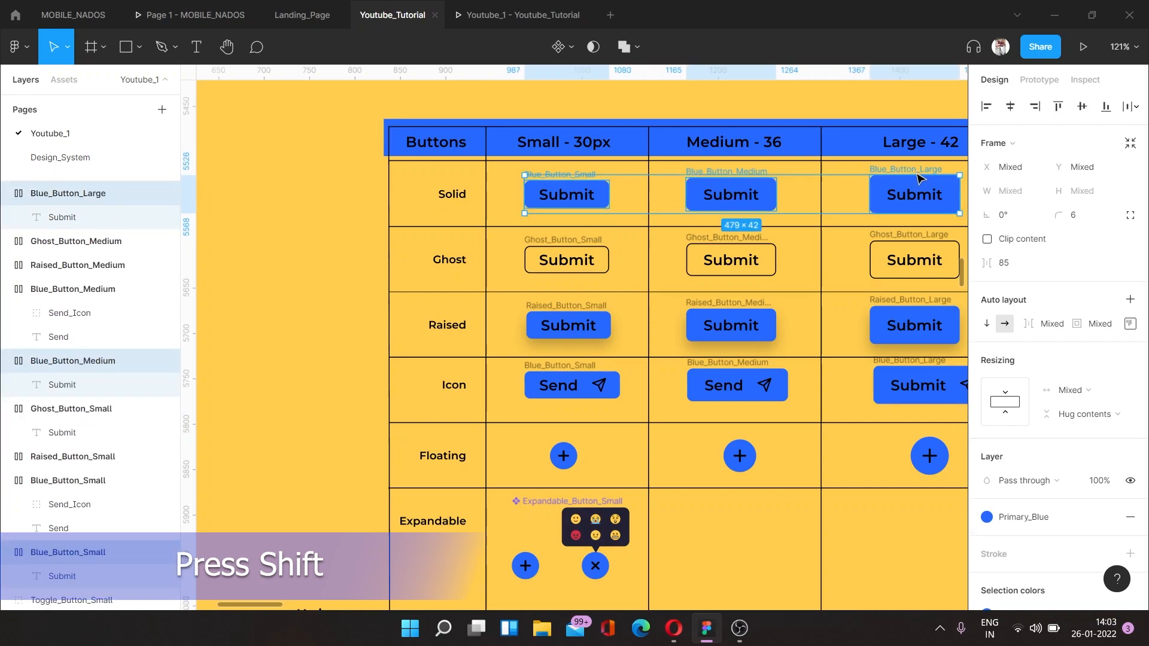
shift+click(904, 242)
shift+click(726, 246)
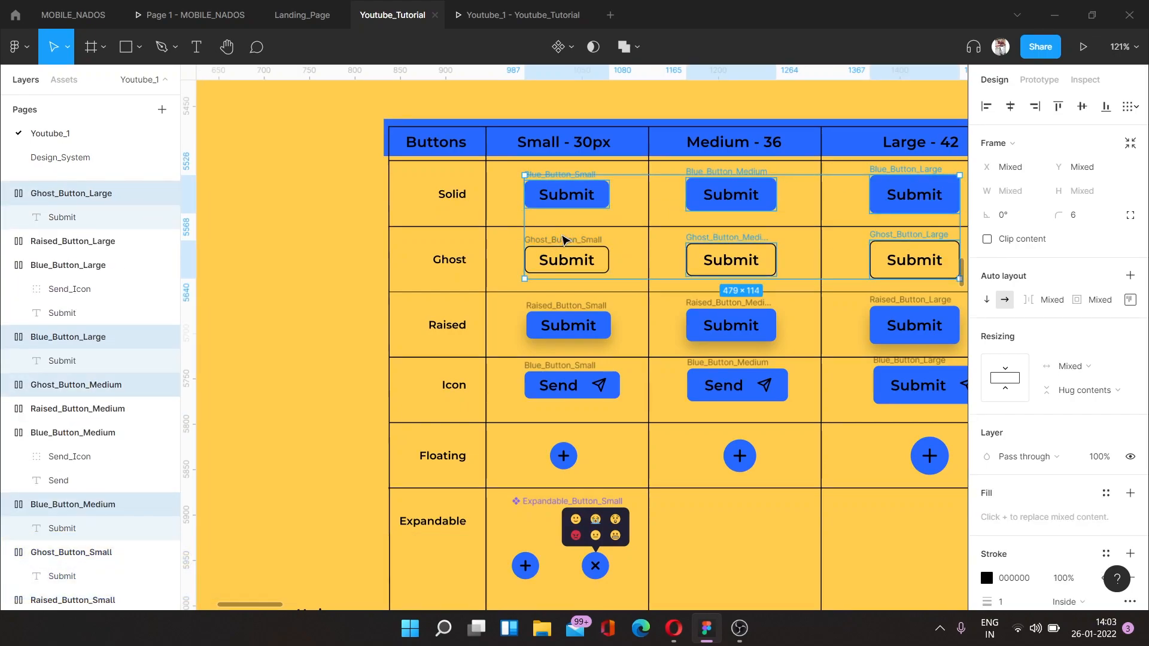
- Add the small, medium and large Raised, Icon and Floating buttons to the current selection
shift+click(579, 313)
shift+click(725, 312)
shift+click(929, 323)
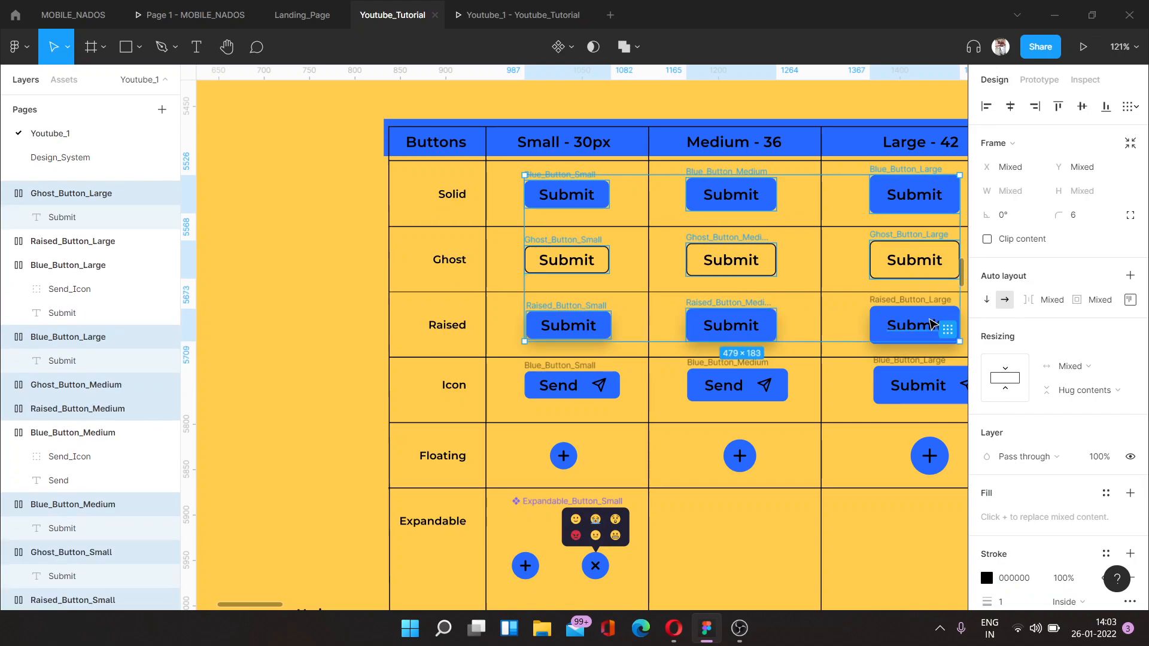
scroll(902, 293, down, 5)
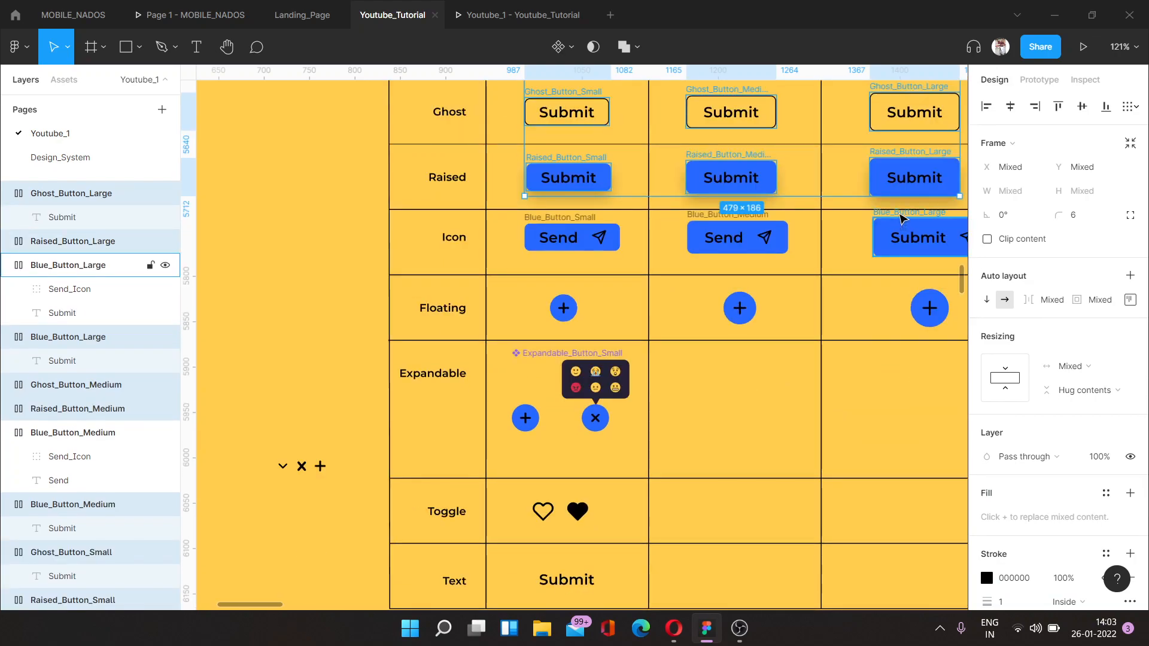
shift+click(915, 238)
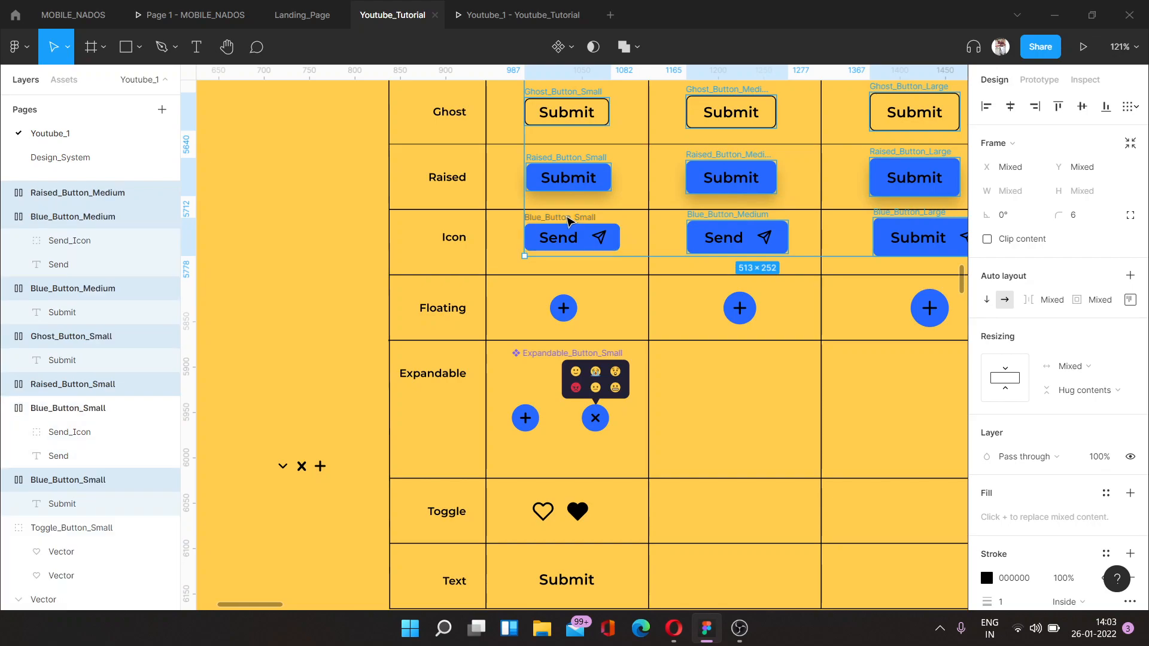
shift+click(563, 308)
shift+click(736, 310)
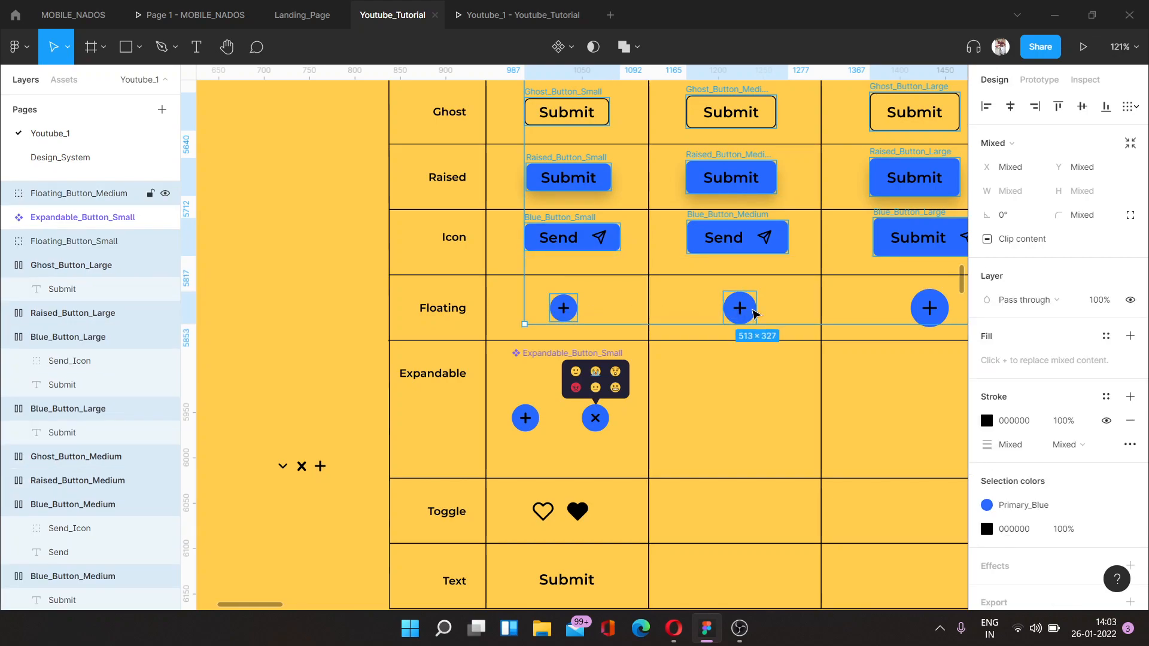
shift+click(929, 308)
- Add the toggle hearts and the Text row's Submit to the selection and create multiple components from it
scroll(627, 305, down, 2)
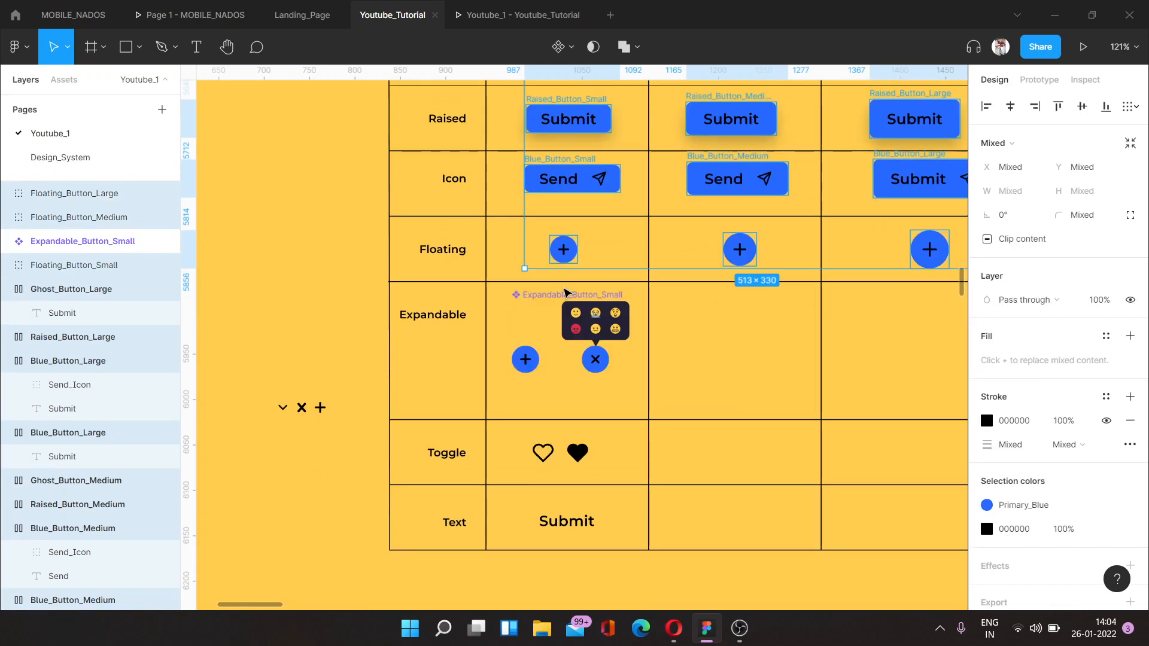
scroll(599, 335, down, 1)
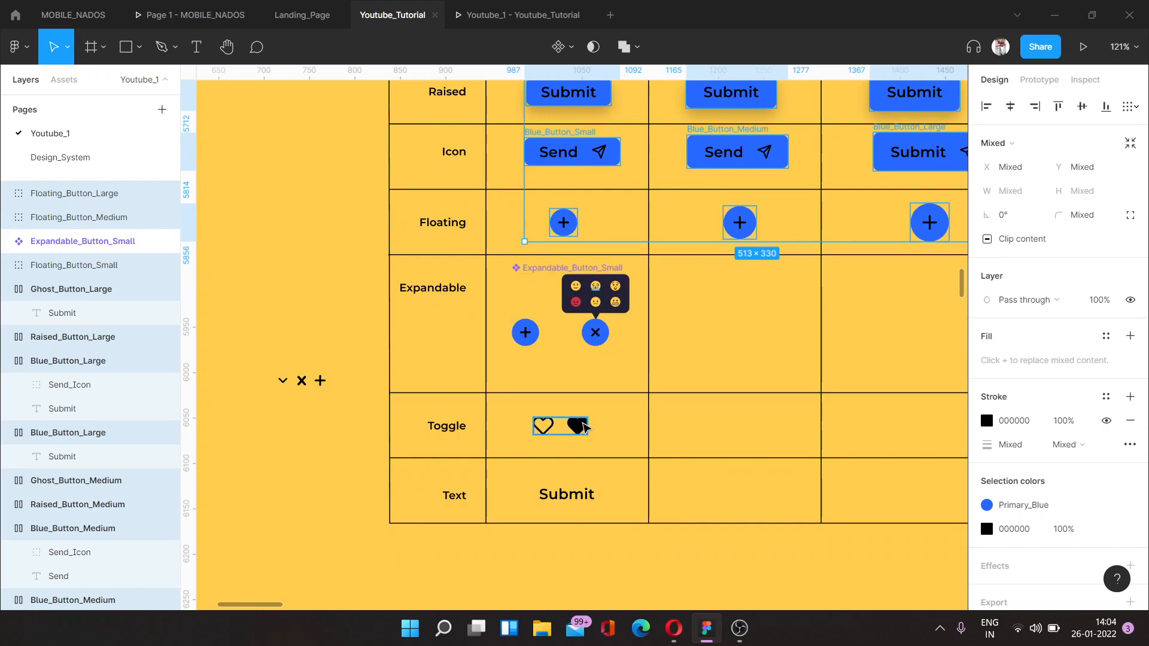
shift+click(584, 426)
shift+click(572, 494)
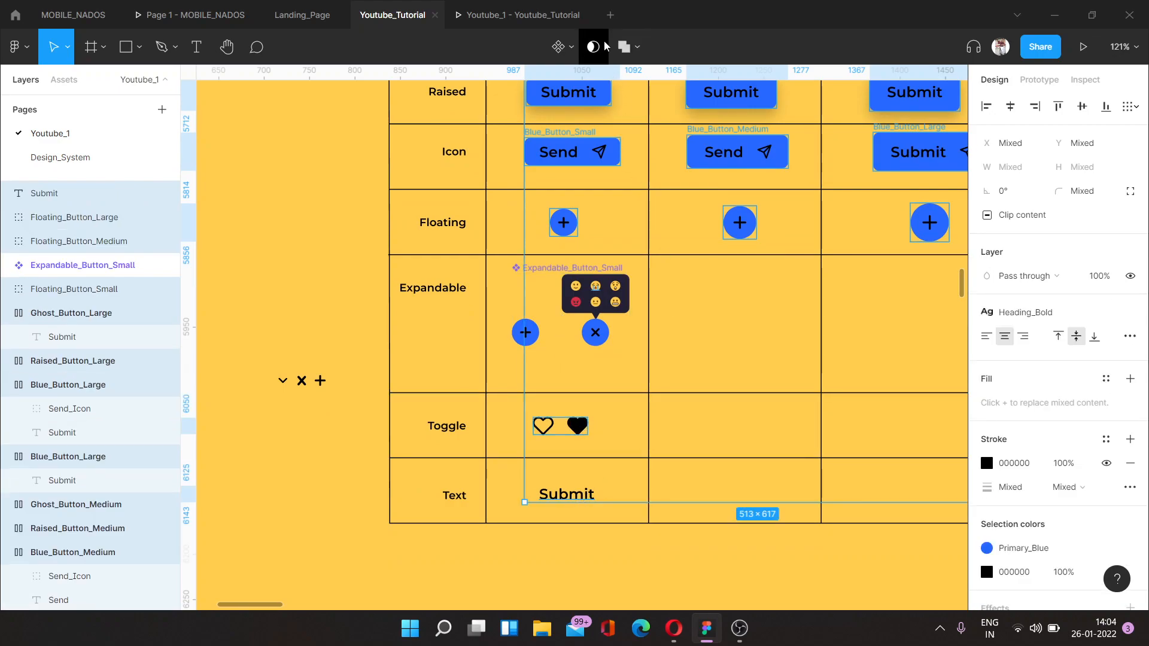
click(572, 46)
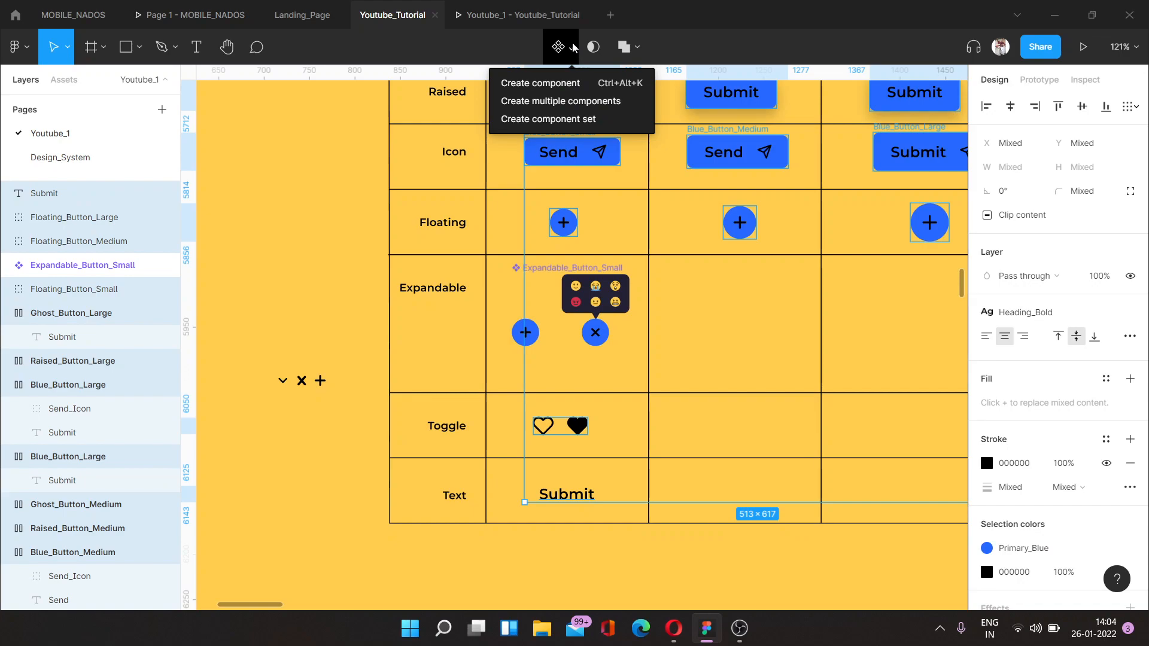
click(572, 49)
click(572, 49)
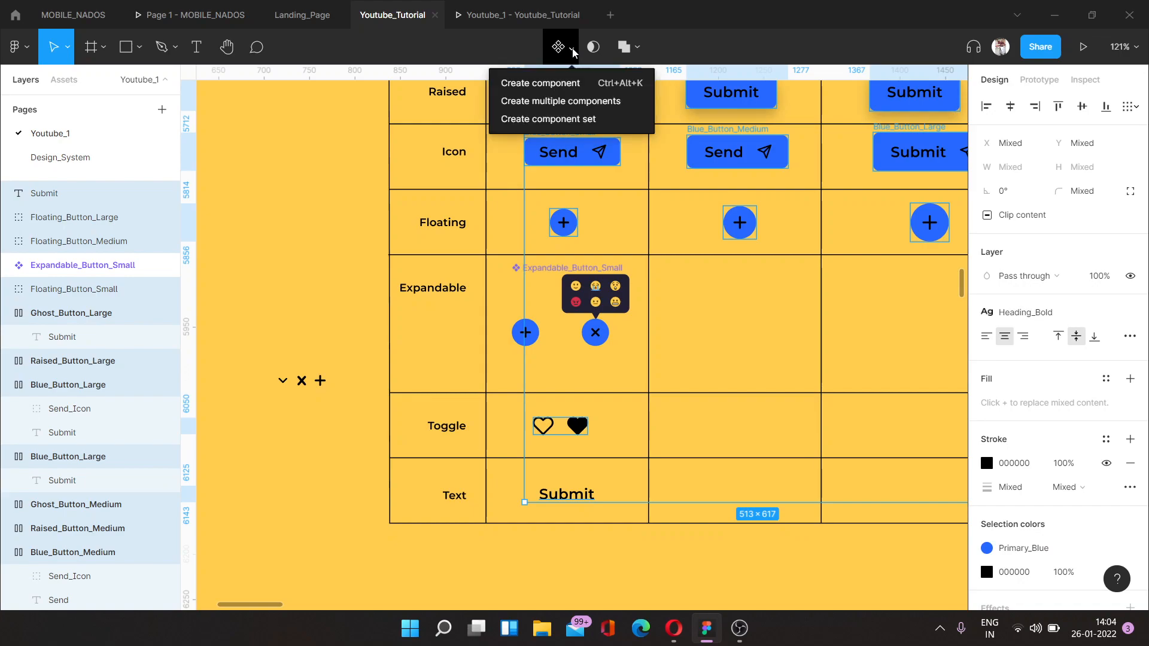
click(569, 101)
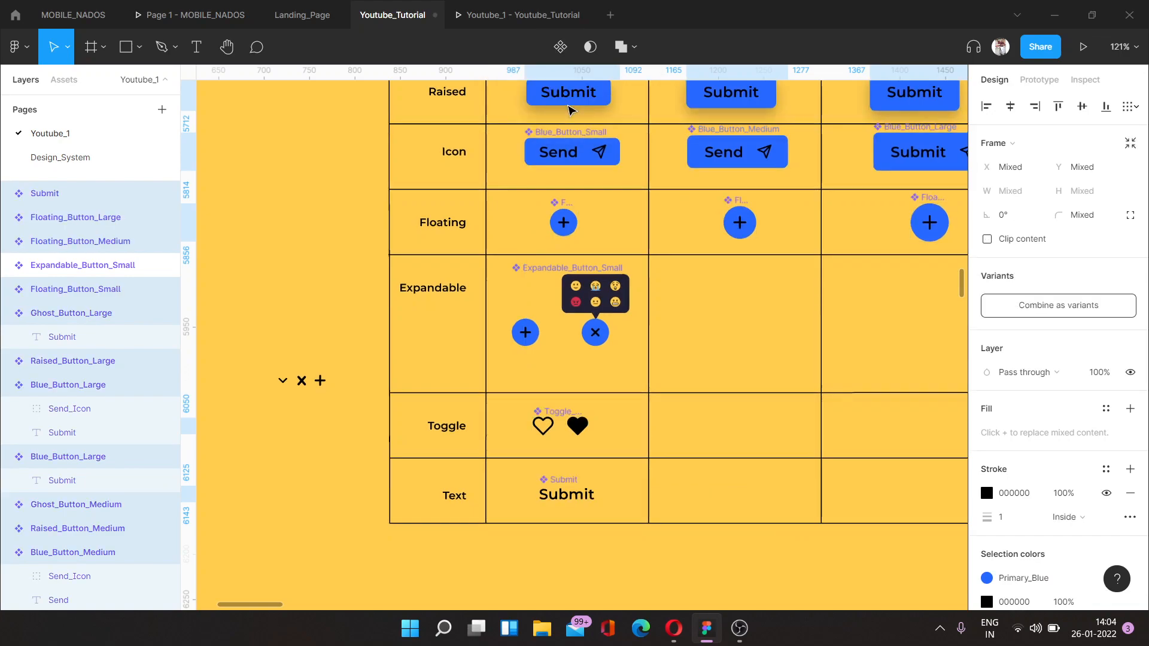
- Include the Expandable_Button_Small component in the selection and combine all the selected button components as variants
scroll(580, 199, down, 5)
scroll(579, 200, left, 3)
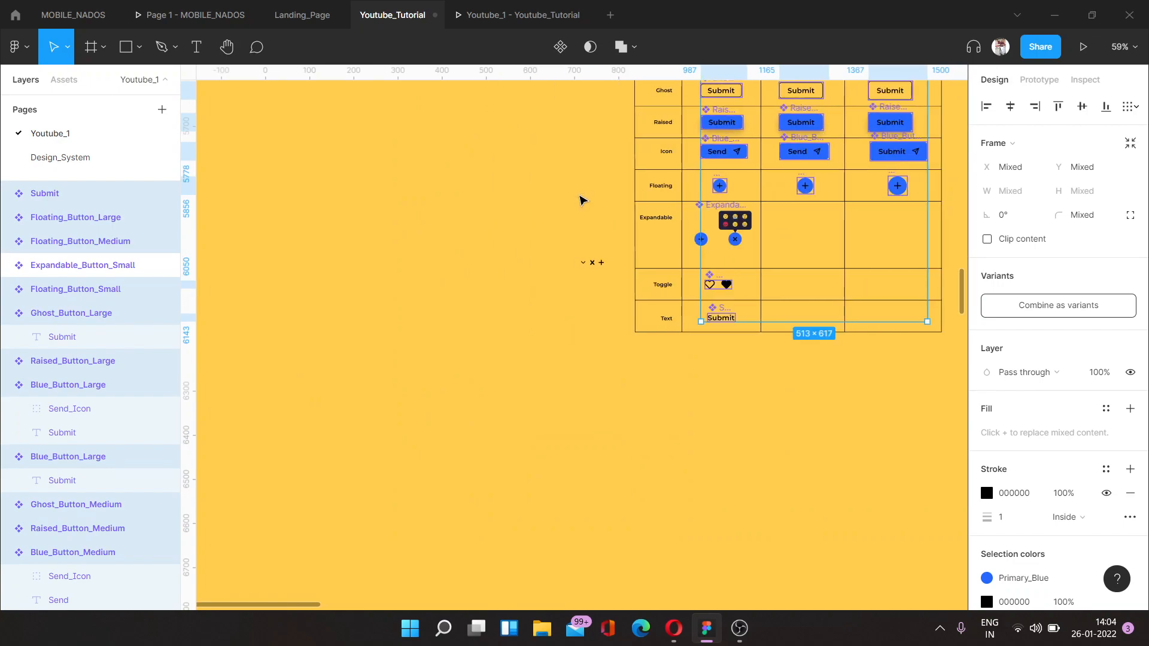
scroll(580, 203, right, 4)
scroll(581, 203, up, 1)
scroll(518, 281, up, 5)
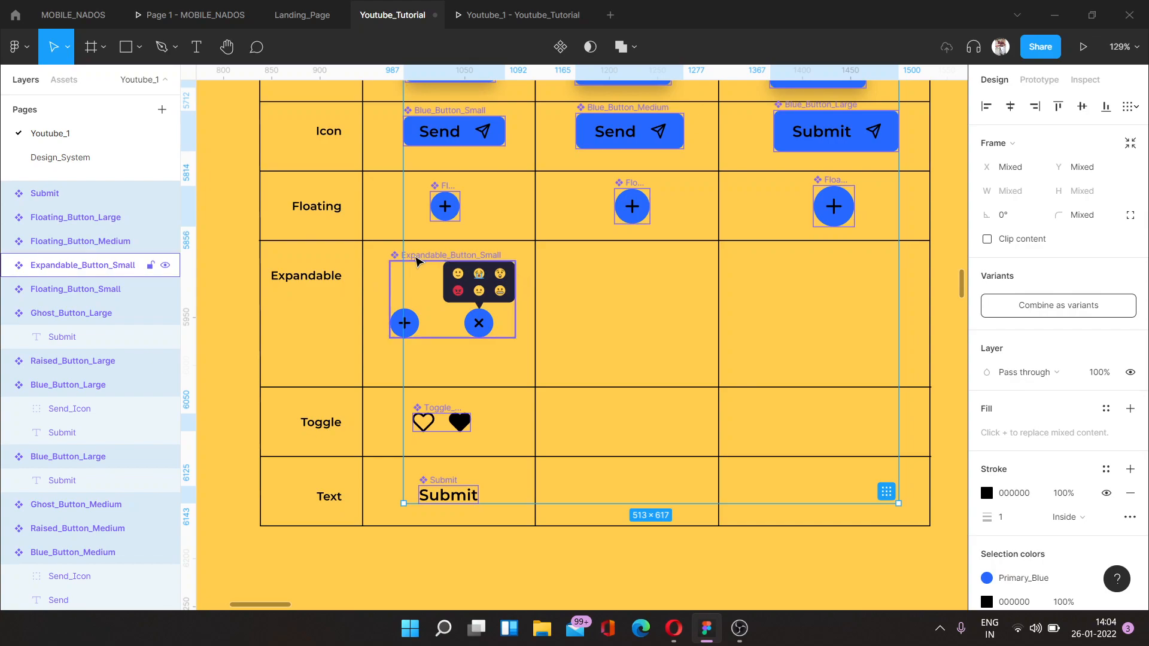
shift+click(417, 262)
scroll(552, 333, right, 1)
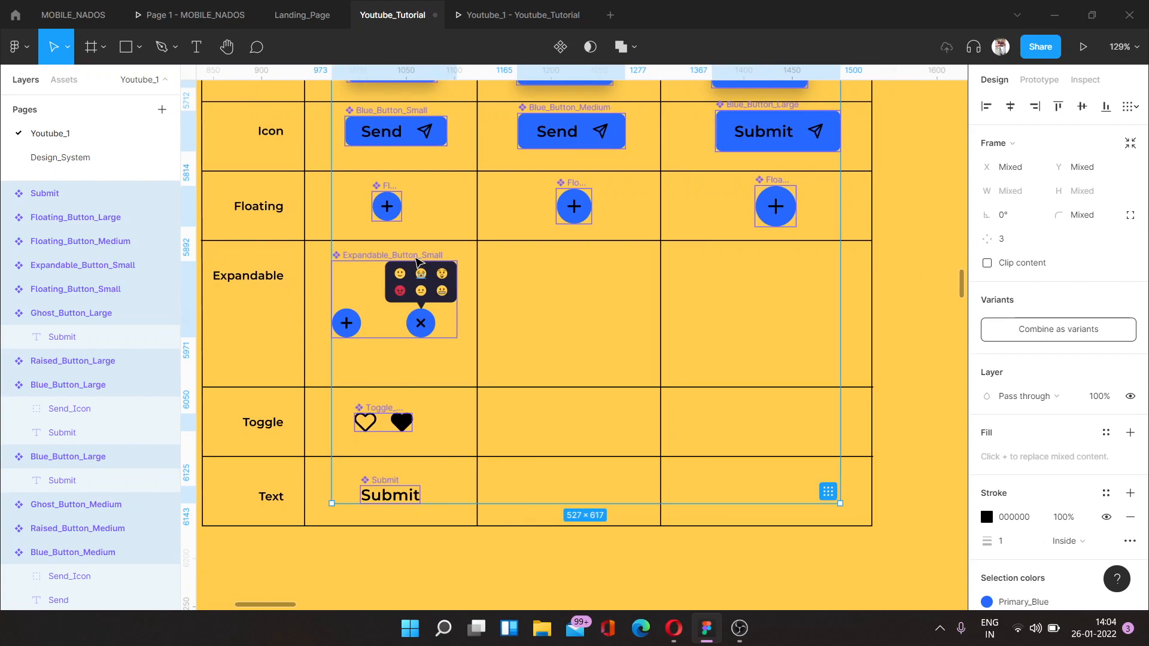
scroll(551, 333, up, 4)
scroll(550, 329, down, 3)
scroll(550, 328, down, 3)
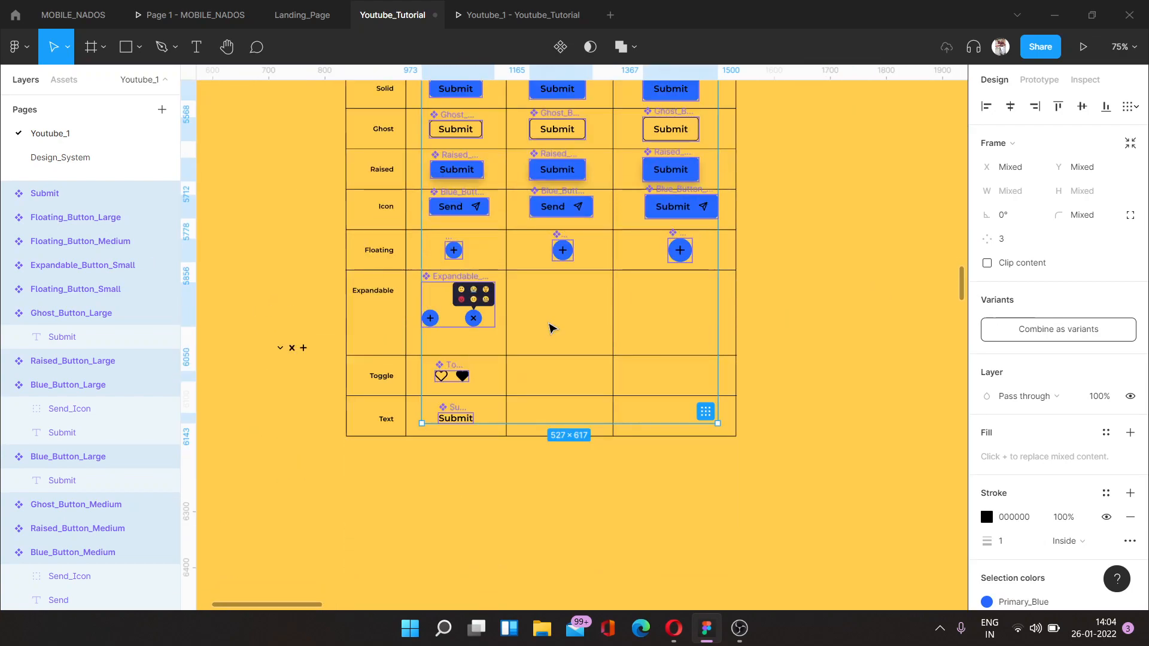
scroll(543, 325, up, 3)
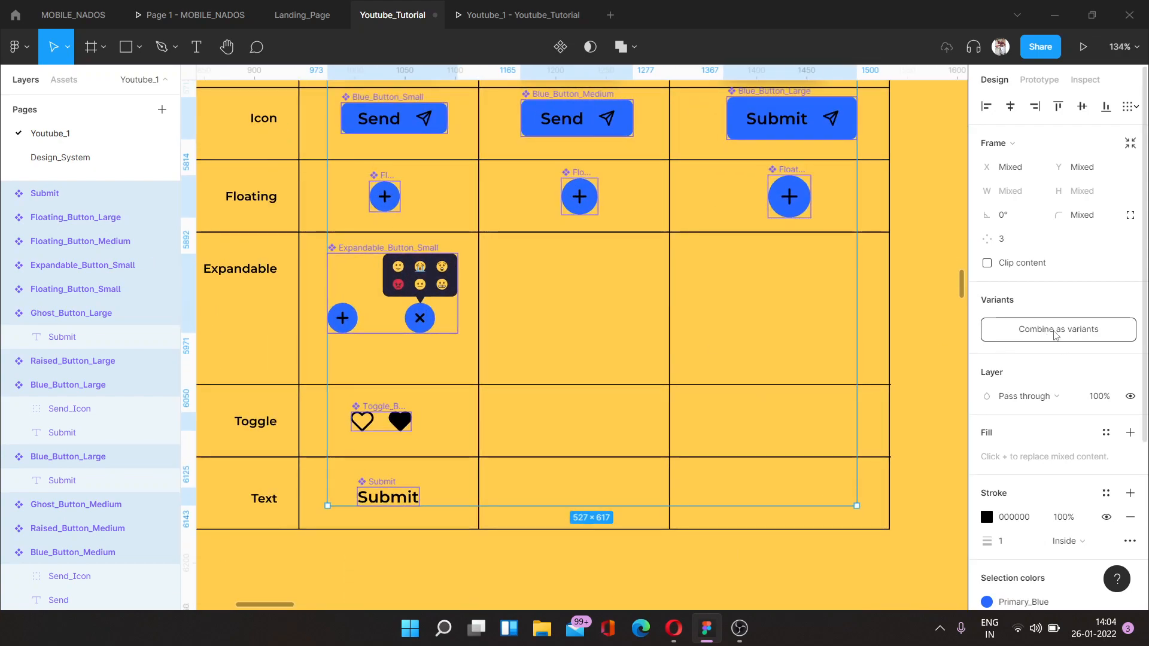
click(1070, 331)
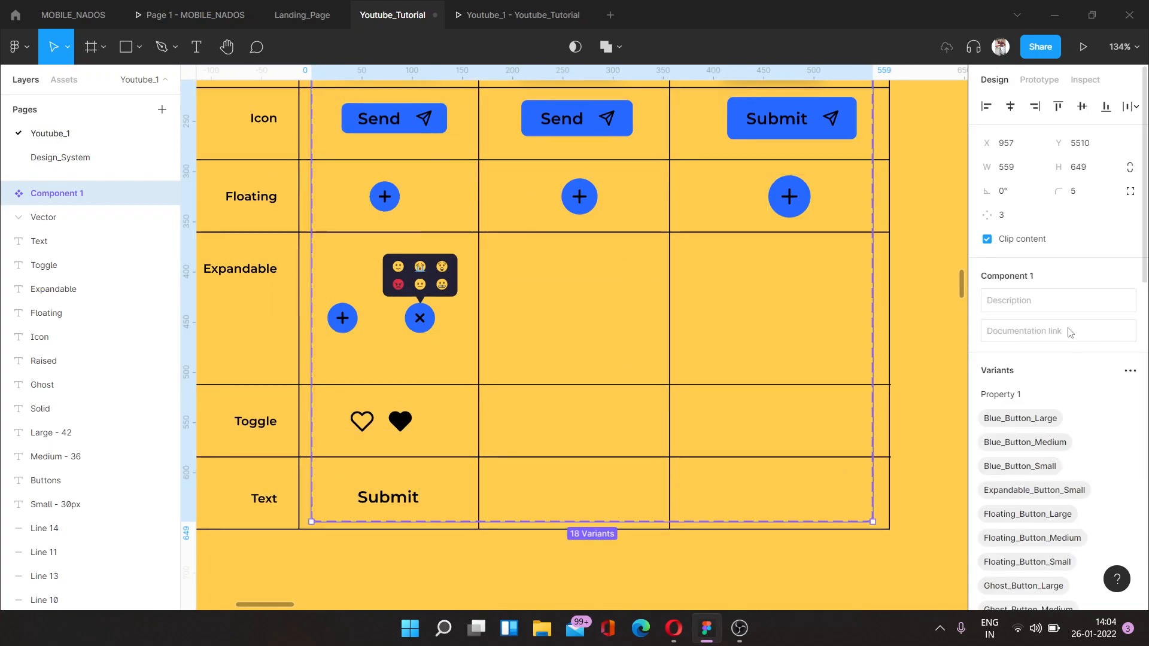
- Rename the combined component set as Button
scroll(400, 275, up, 10)
scroll(272, 374, up, 5)
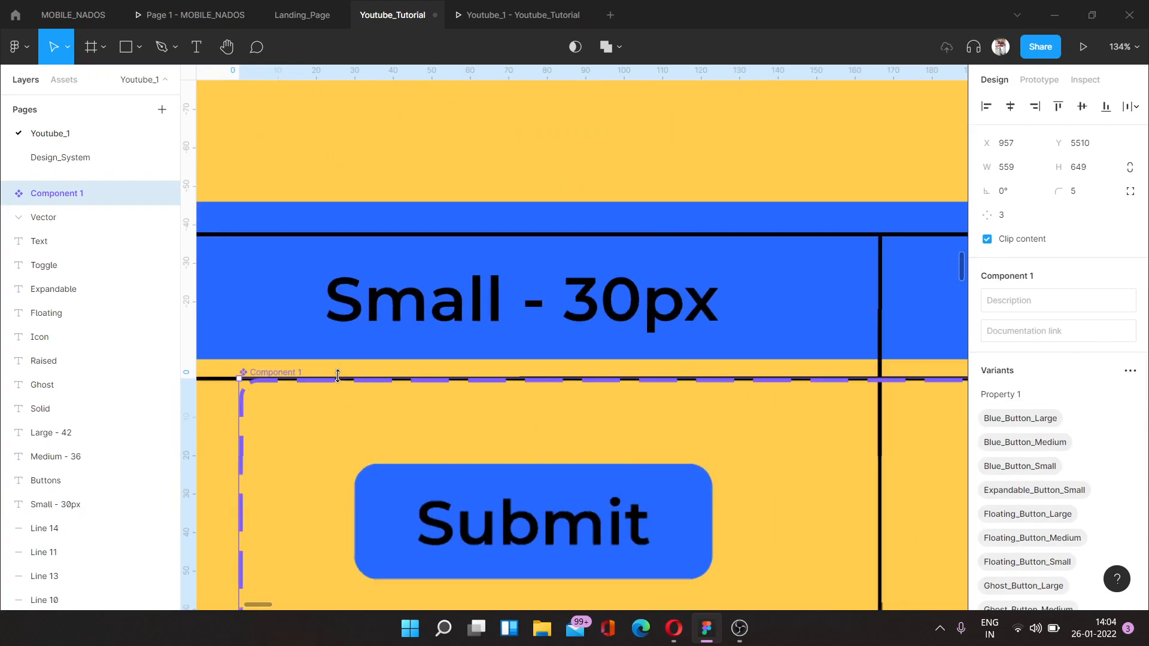
double_click(269, 373)
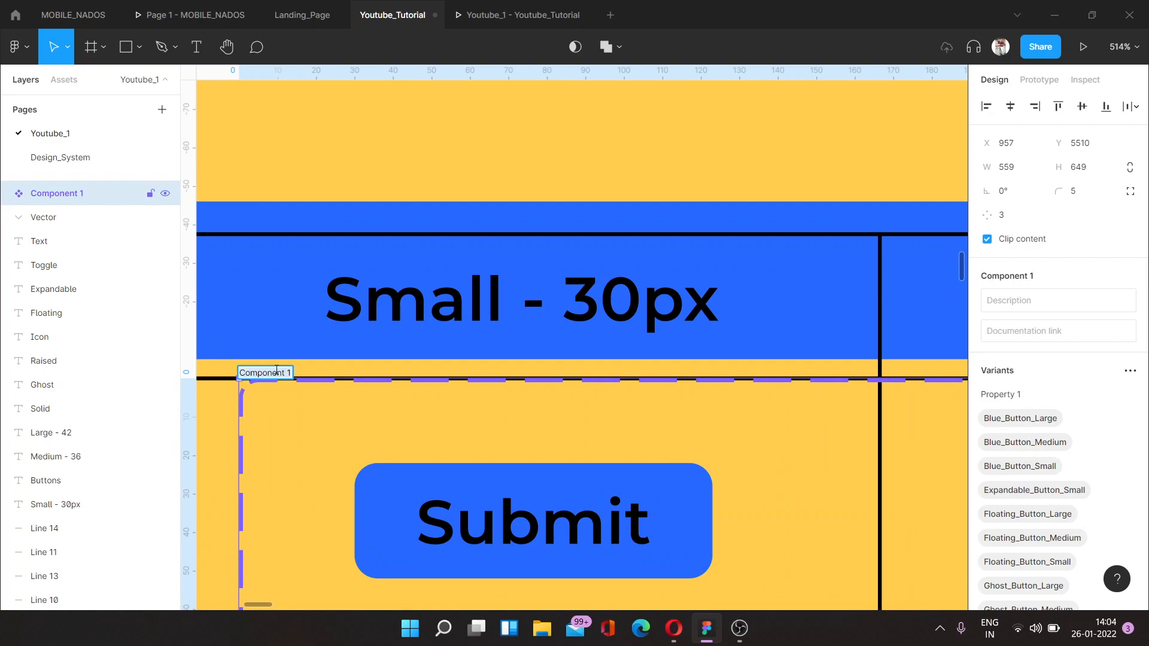
text(Button)
key(Return)
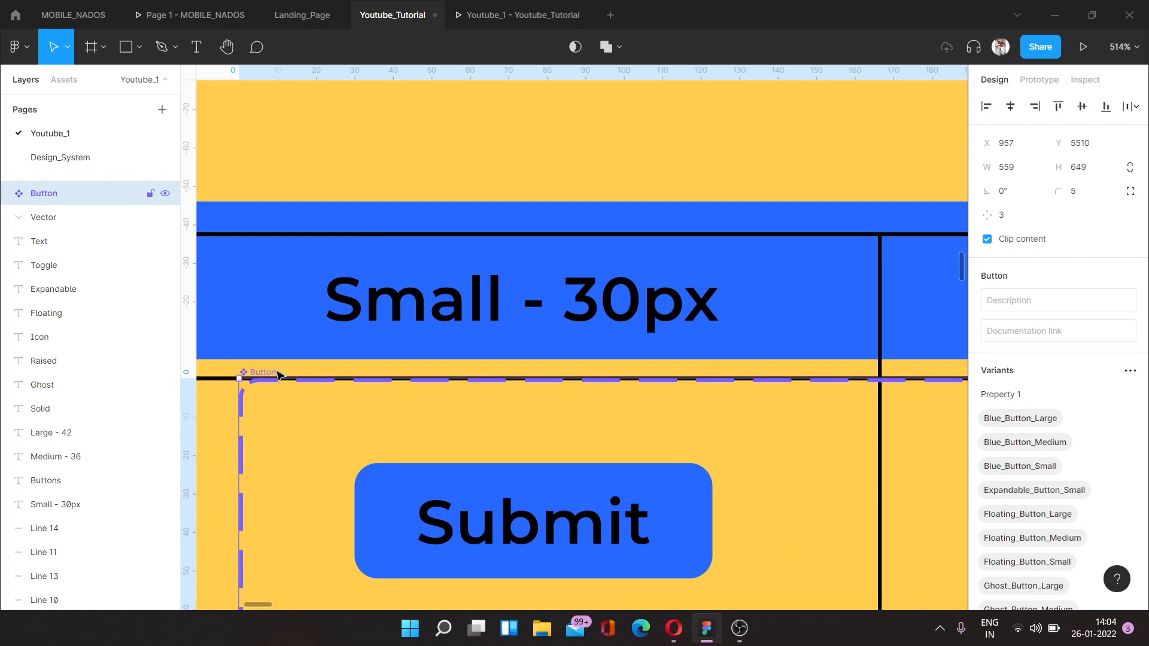
- Place an instance of the local Button component on the empty canvas beside the table, at about X 2055, Y 5549
click(62, 81)
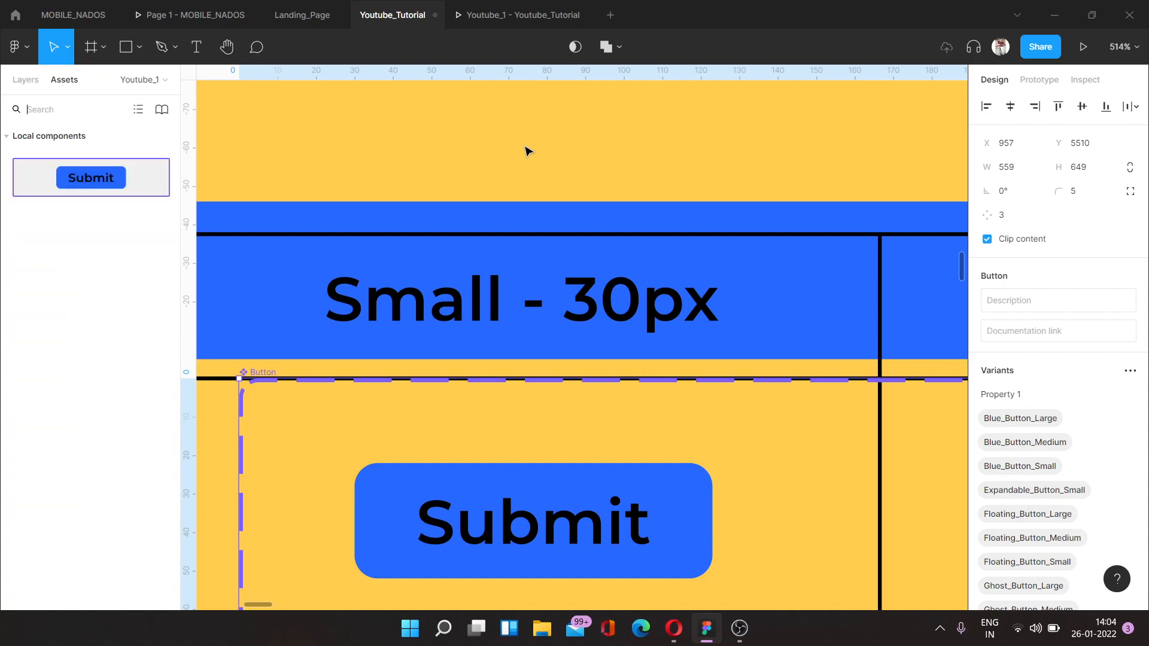
scroll(526, 151, down, 10)
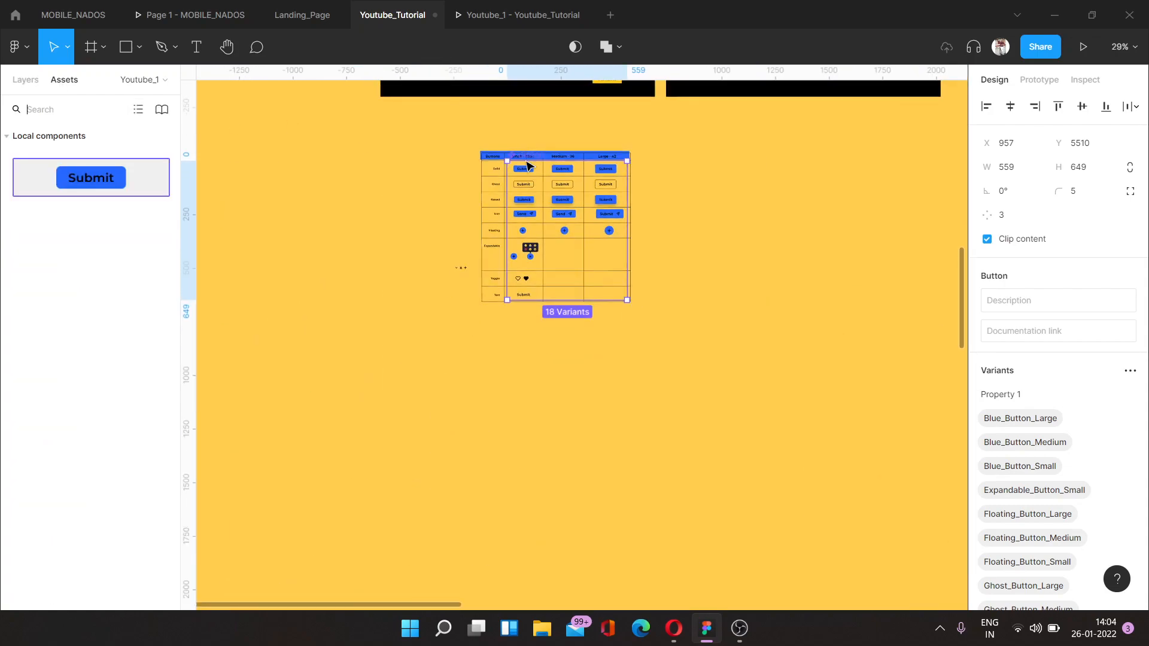
scroll(289, 147, right, 5)
scroll(289, 146, up, 5)
scroll(274, 140, right, 5)
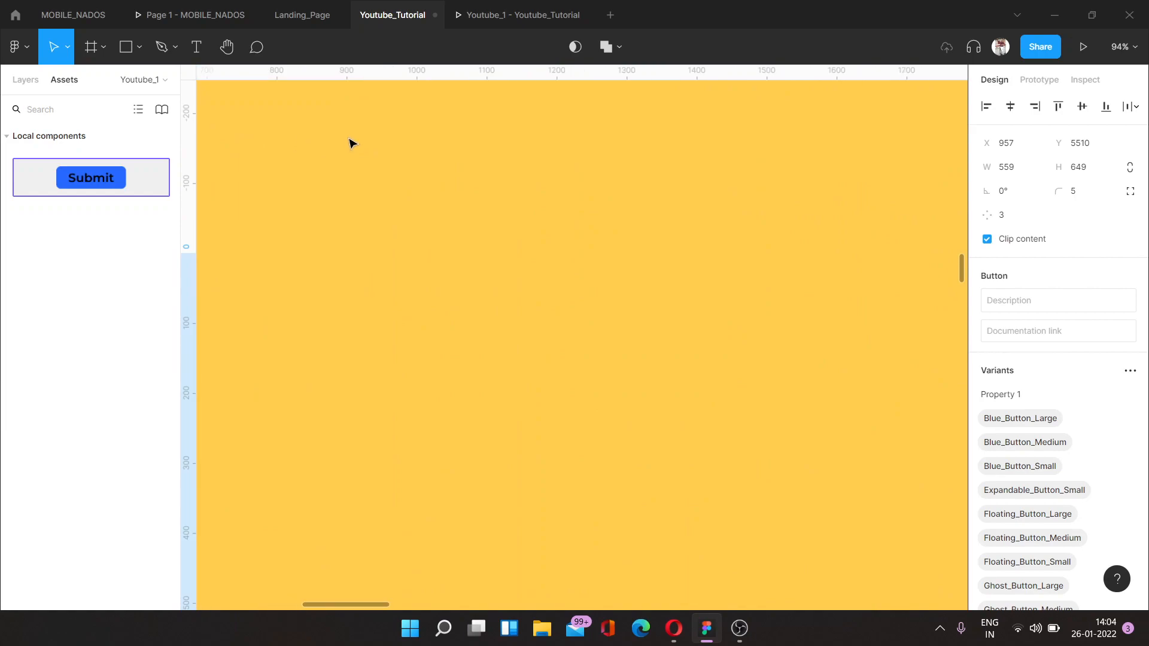
scroll(356, 153, down, 2)
scroll(358, 159, left, 4)
scroll(354, 180, right, 2)
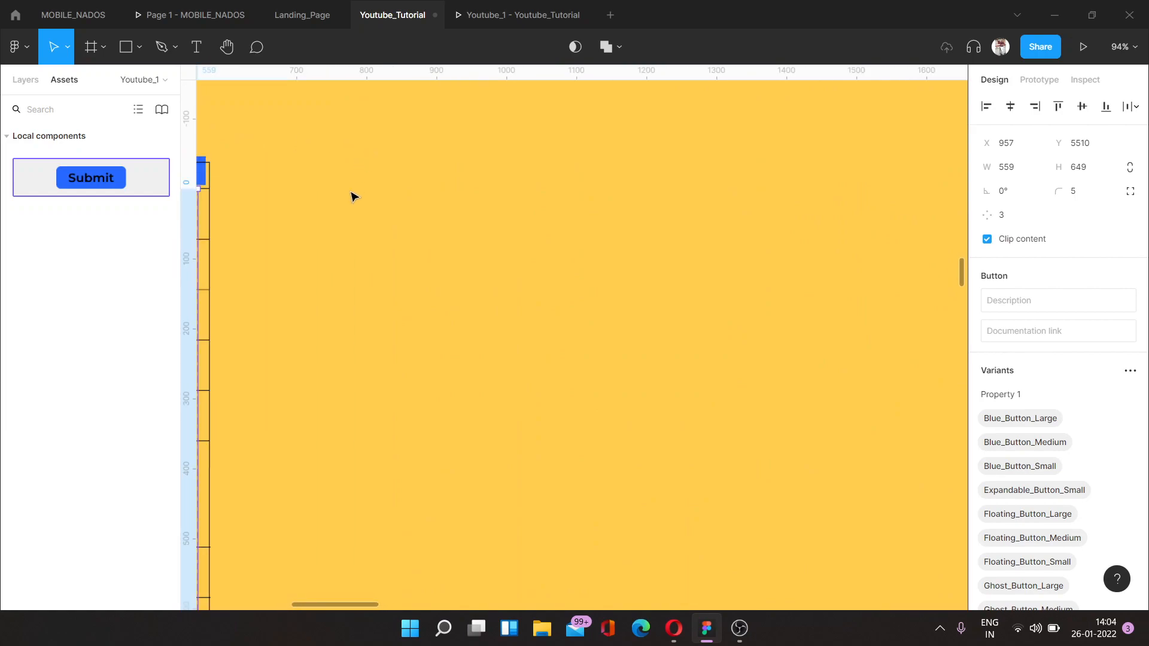
click(318, 206)
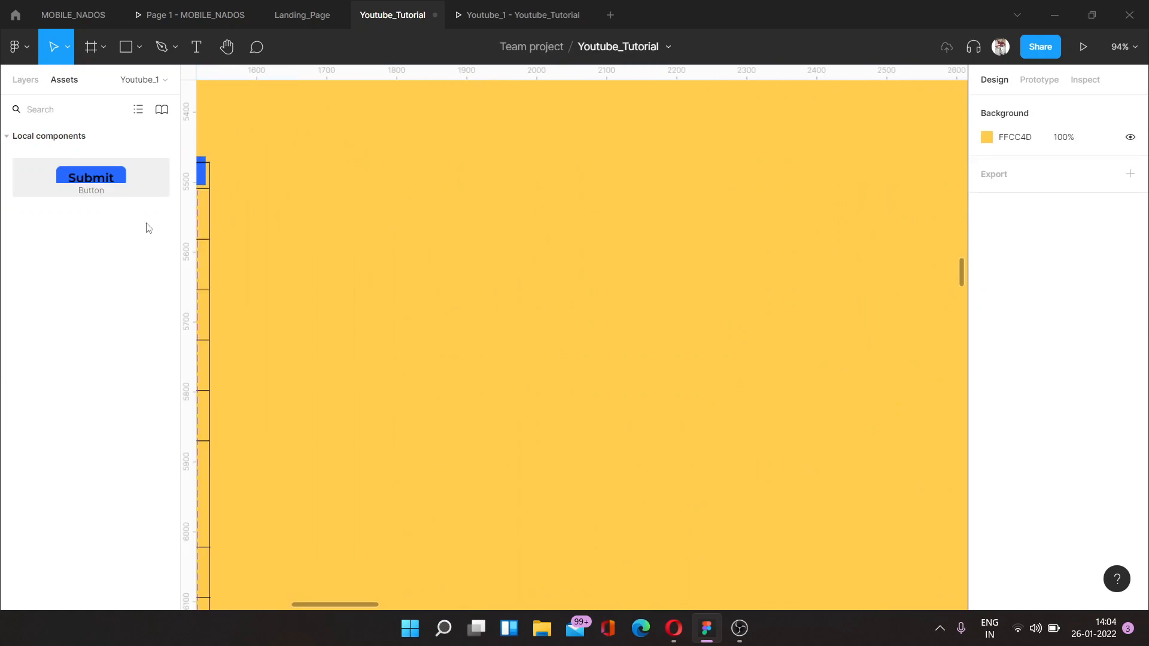
drag(122, 175, 636, 226)
scroll(633, 221, up, 2)
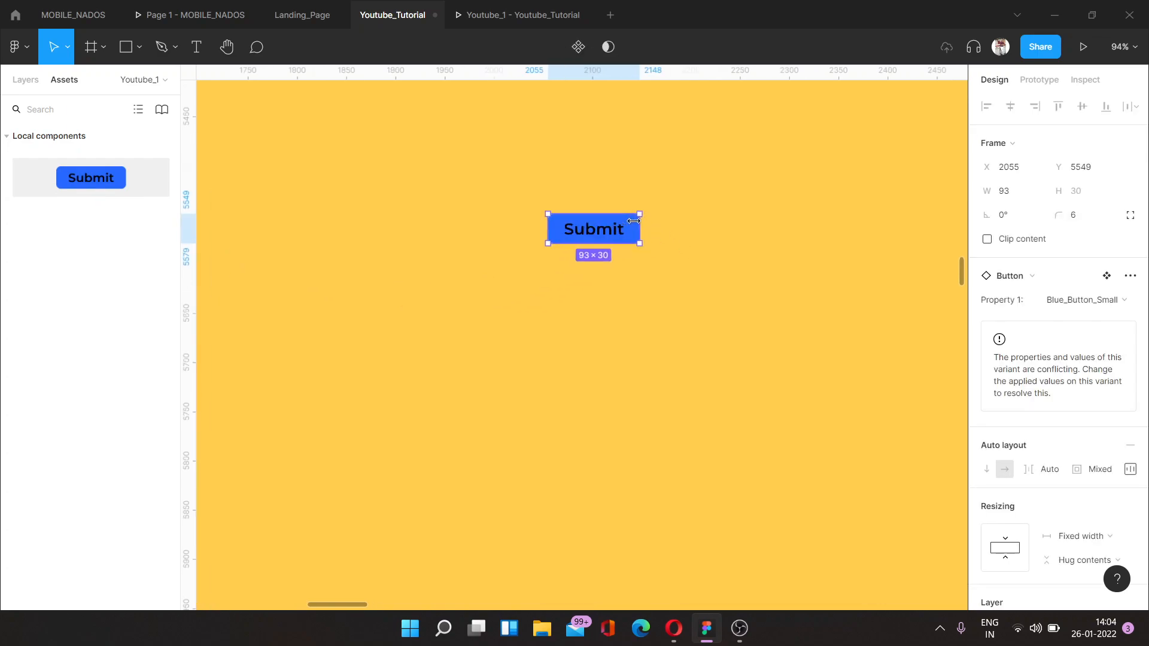
- Switch the Button instance's Property 1 to Blue_Button_Medium and then to Blue_Button_Large
scroll(633, 221, up, 5)
click(1114, 300)
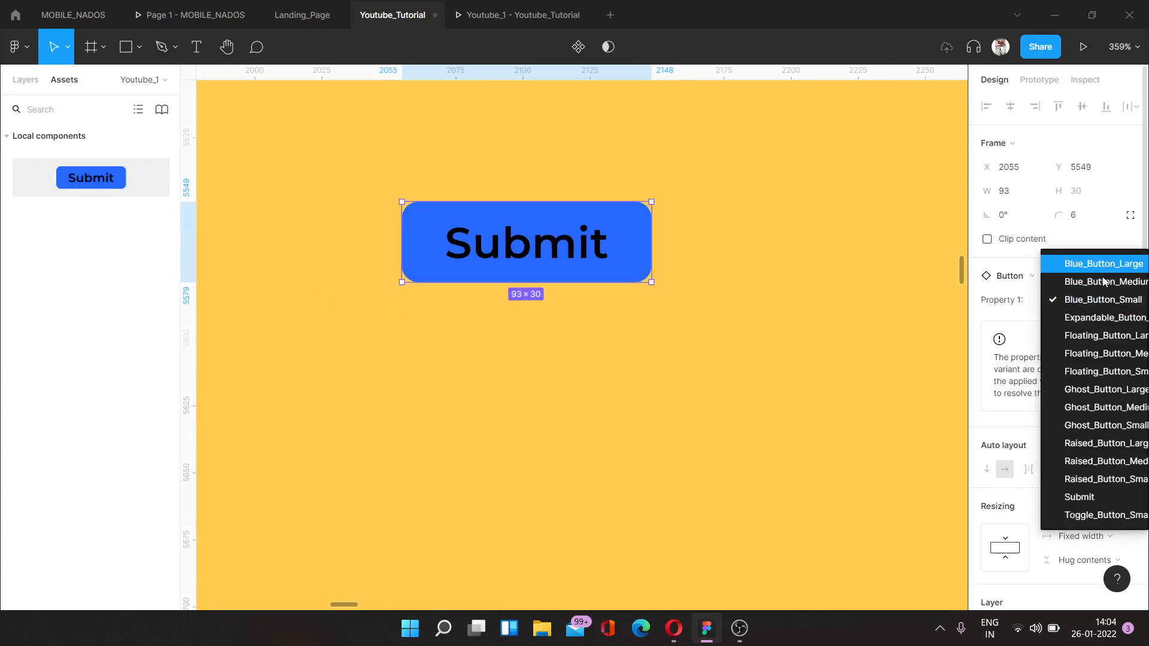
click(1109, 281)
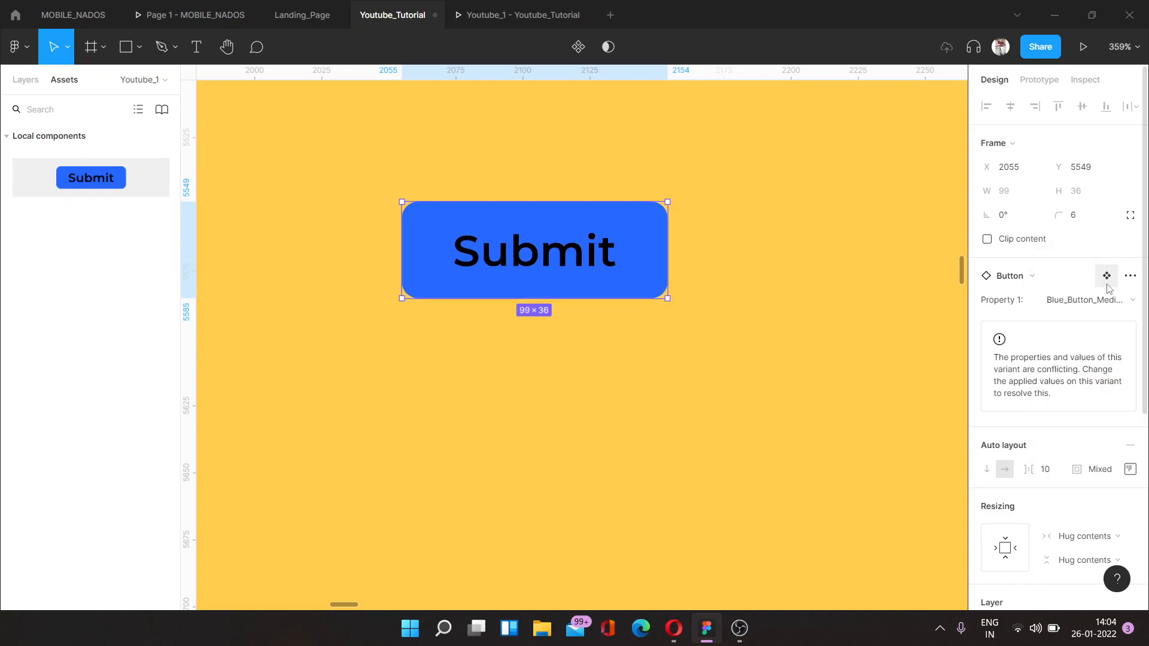
click(1101, 301)
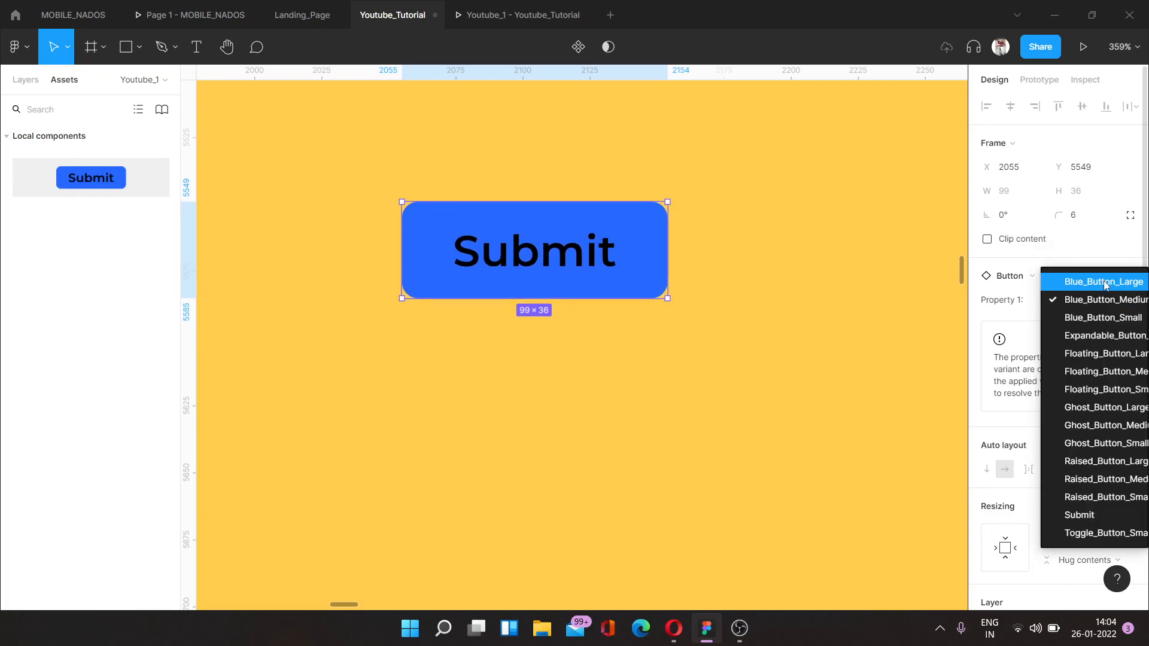
click(1106, 282)
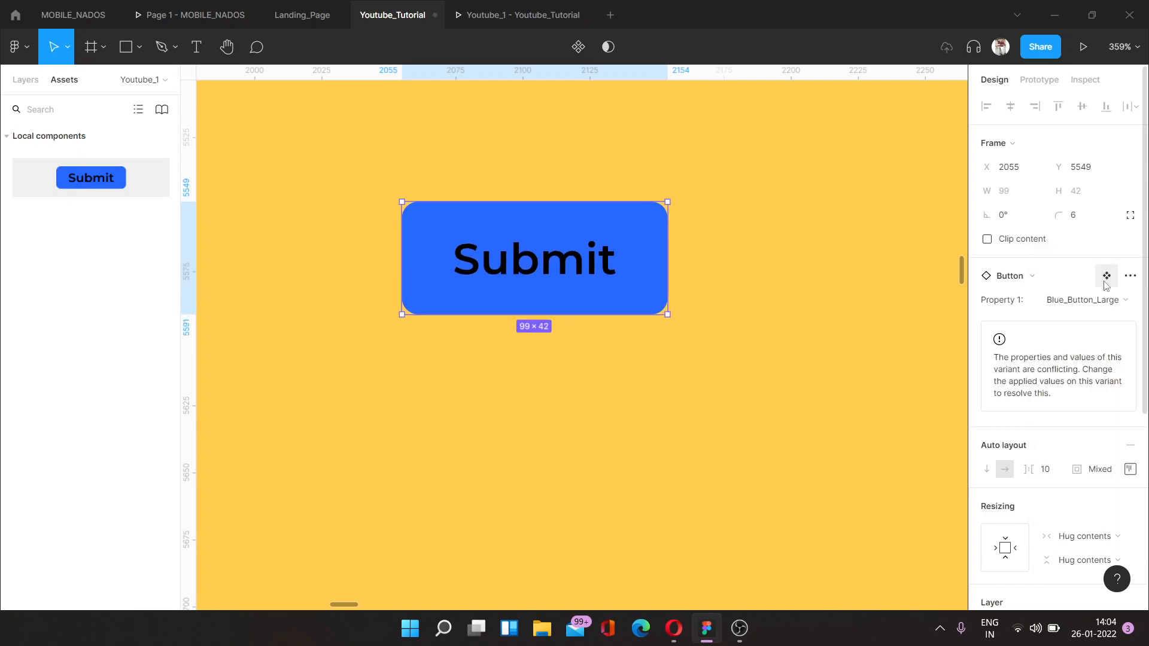
- Switch the Button instance's Property 1 to Ghost_Button_Large and then to Toggle_Button_Small
click(1105, 300)
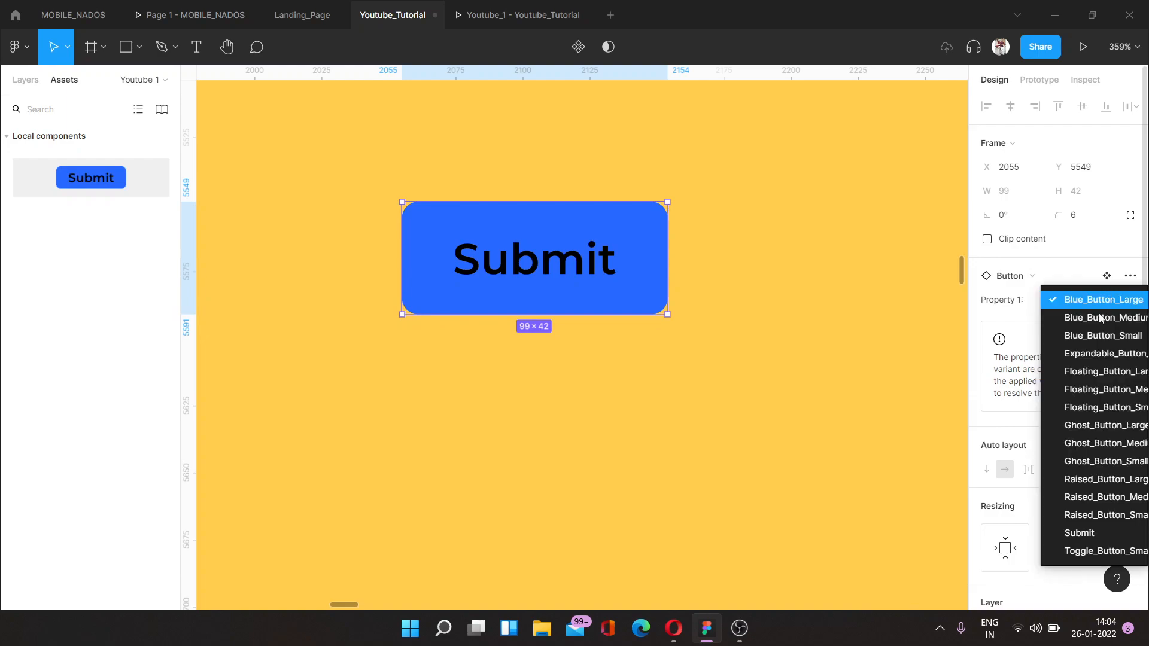
click(1092, 428)
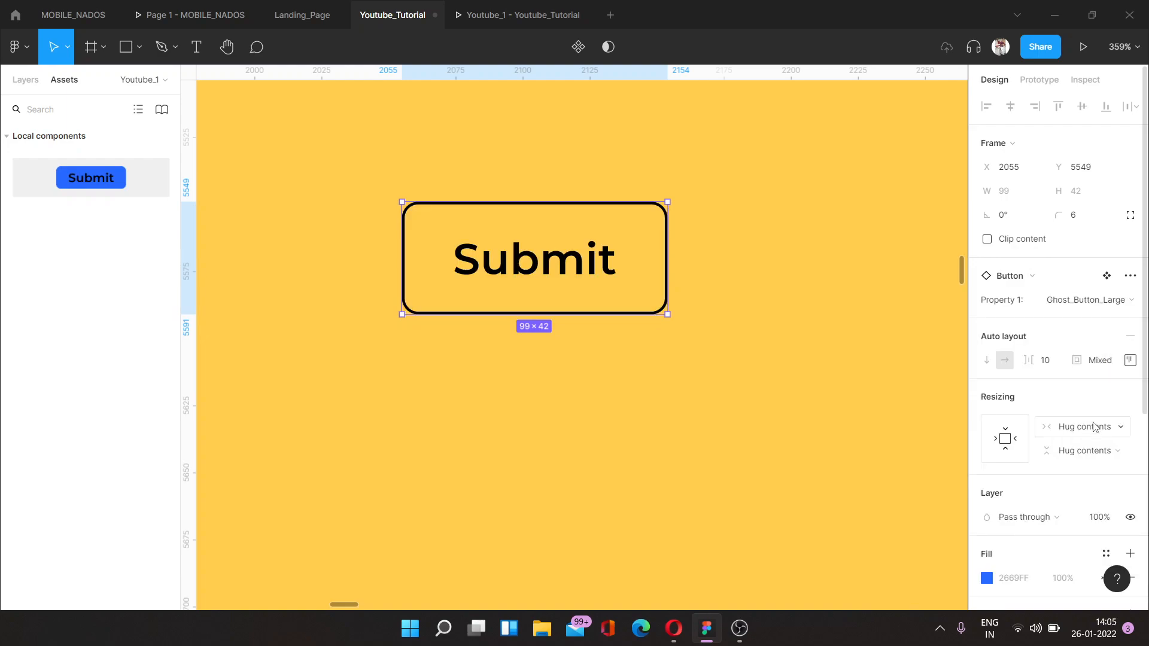
click(1093, 301)
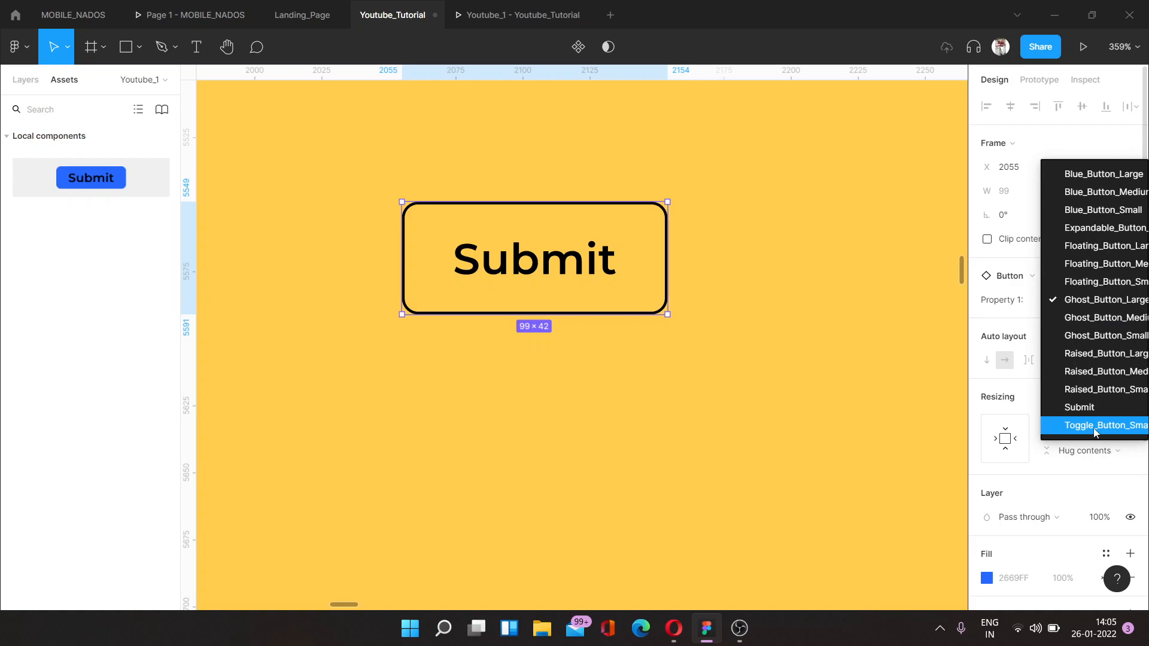
click(1096, 426)
- Switch the Button instance's Property 1 to Raised_Button_Small and then to Submit
click(1097, 301)
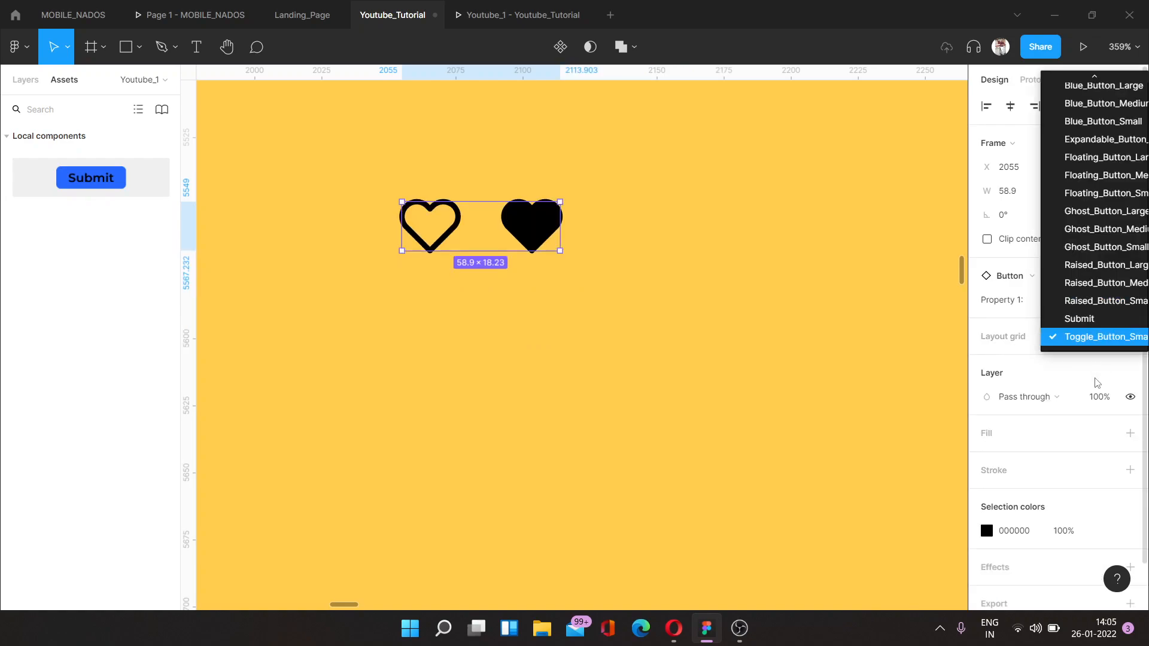
click(1085, 301)
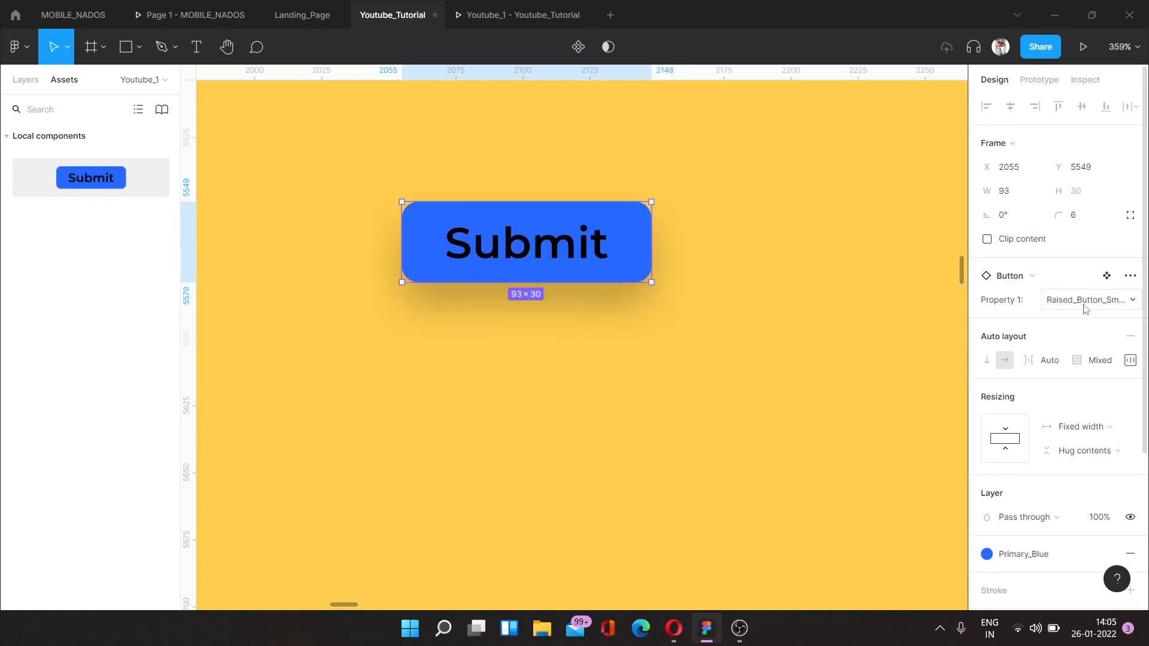
click(1083, 299)
click(1084, 322)
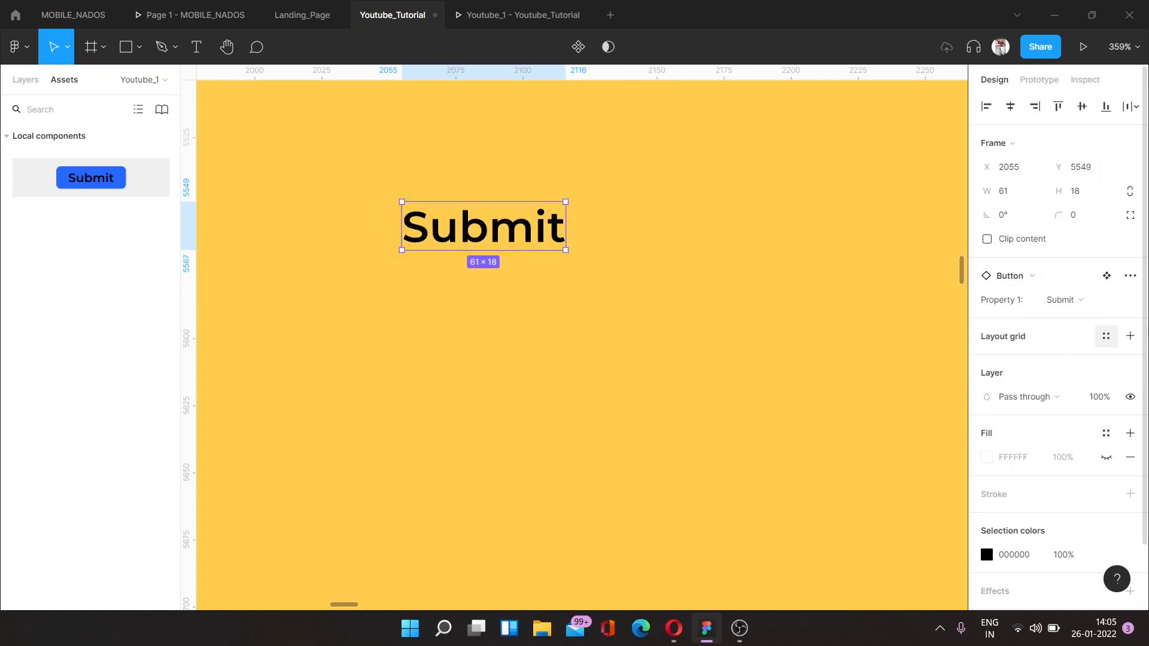
- Switch the Button instance's Property 1 to Toggle_Button_Small and dismiss the unsaved-changes notice
click(1093, 301)
click(1065, 338)
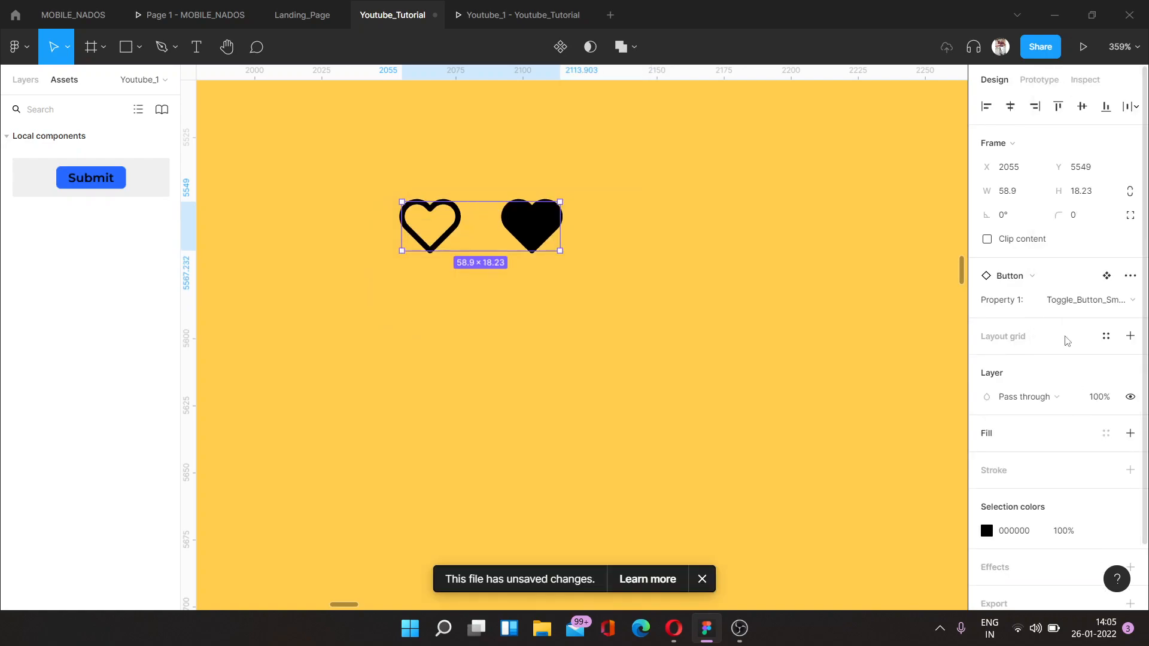
click(706, 584)
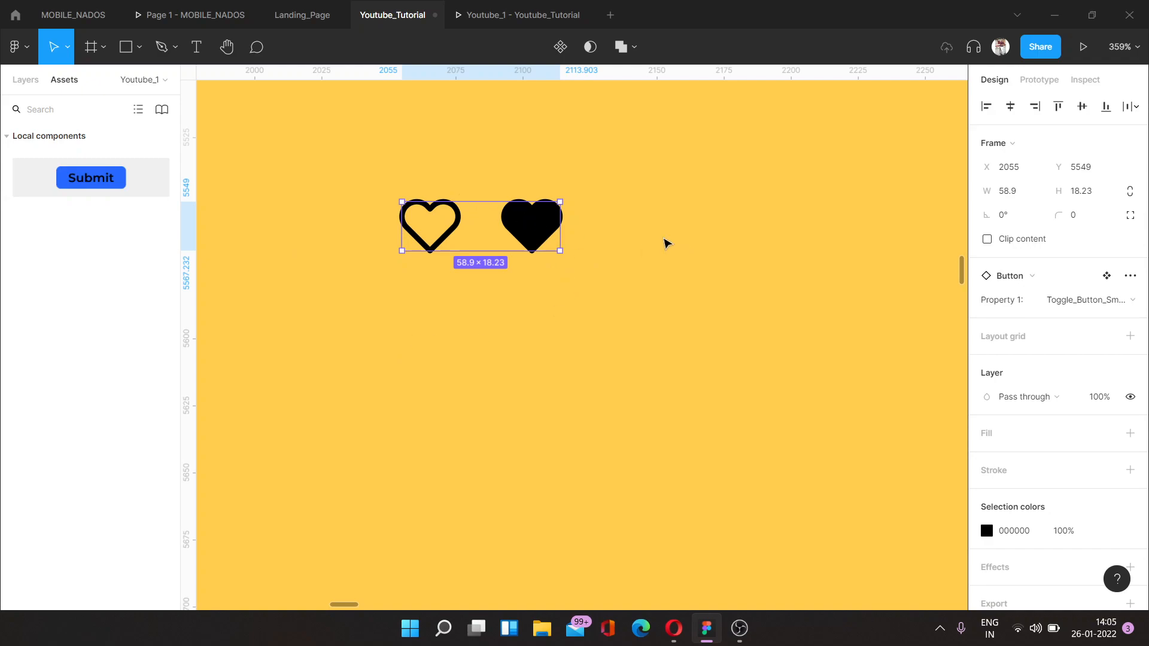
- Switch the Button instance's Property 1 to Raised_Button_Large and then to Raised_Button_Medium, and deselect the instance
click(1081, 300)
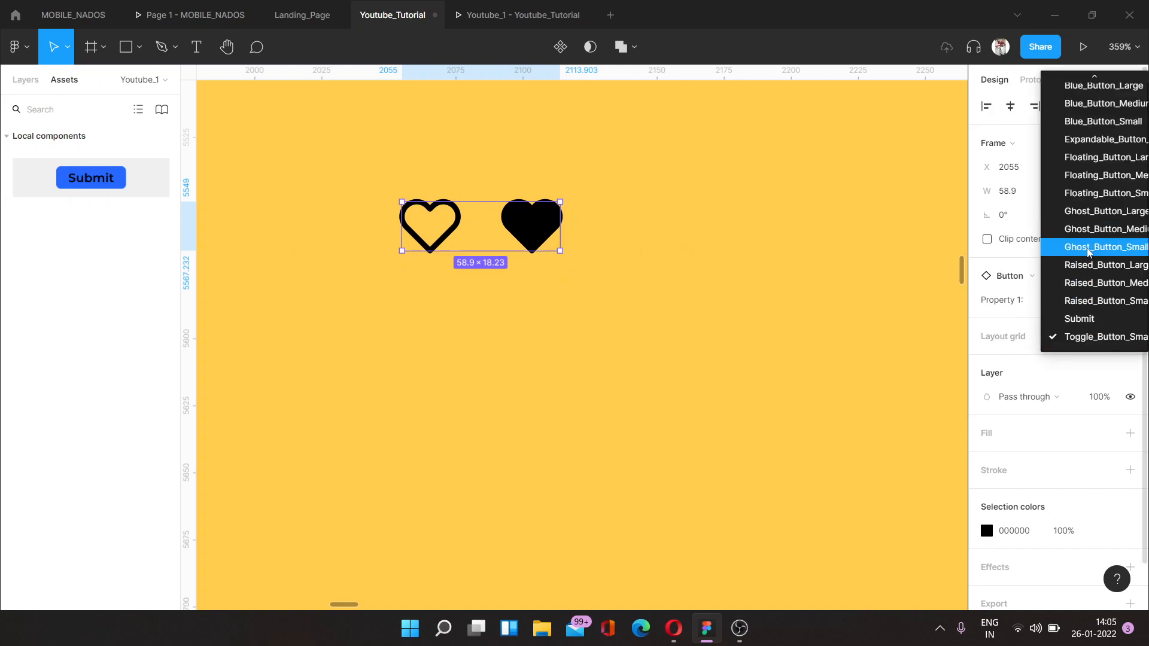
click(1087, 275)
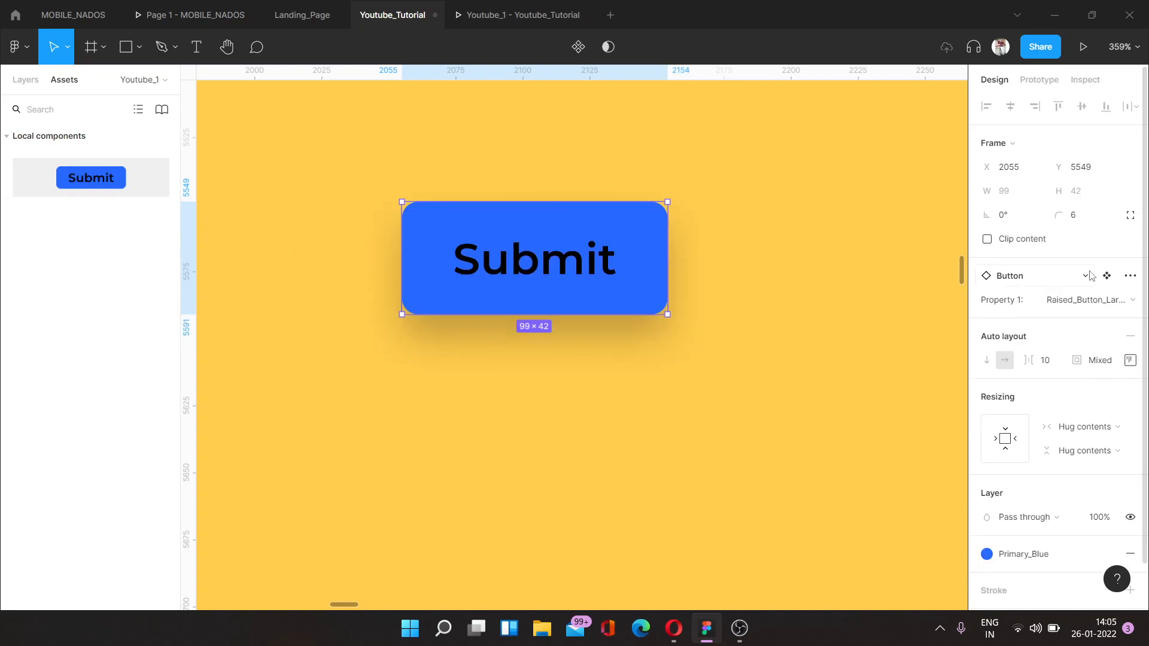
click(1102, 303)
click(1101, 318)
key(Escape)
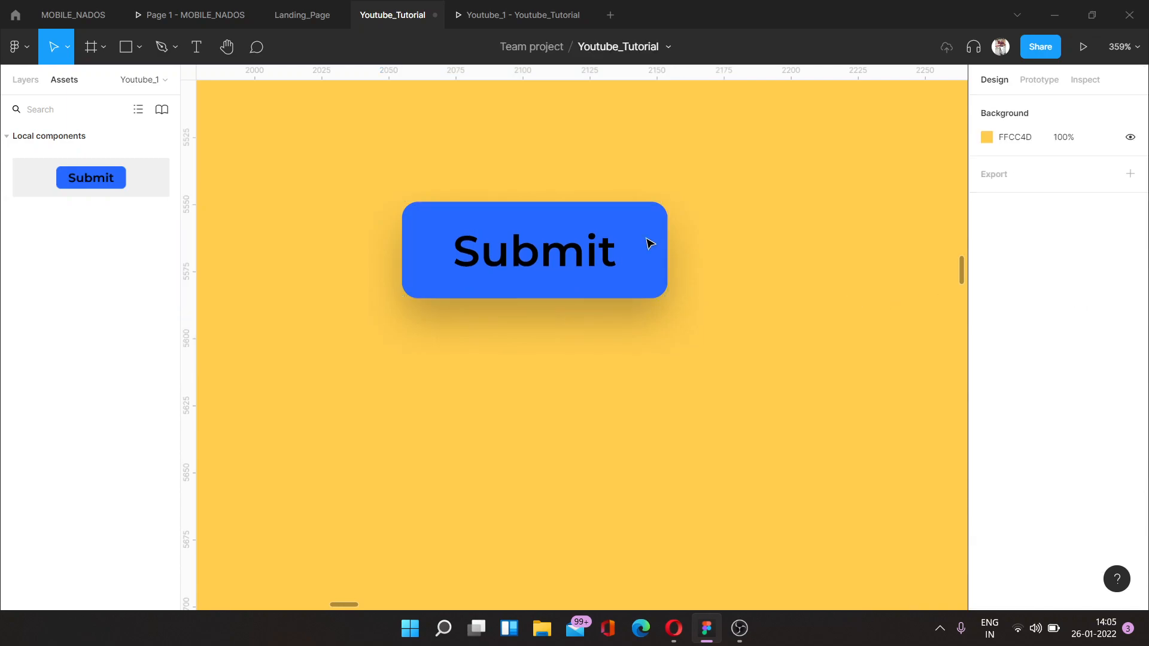
- Delete the trial Button instance from the empty canvas beside the button table
scroll(652, 265, down, 10)
scroll(674, 297, left, 5)
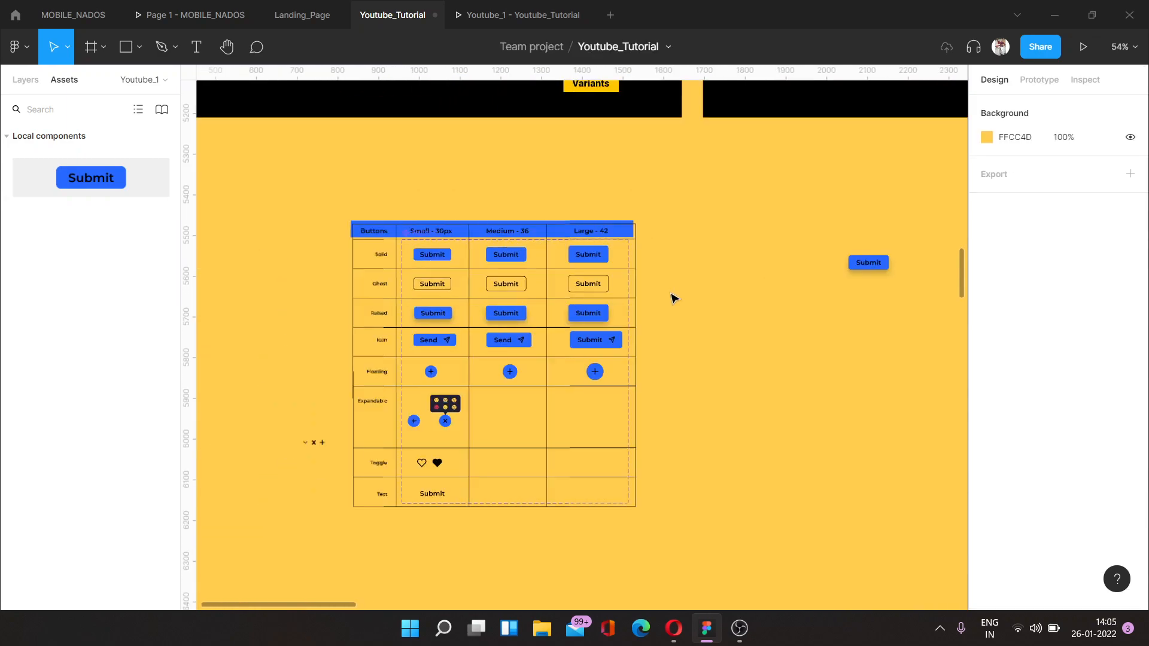
click(882, 266)
key(Delete)
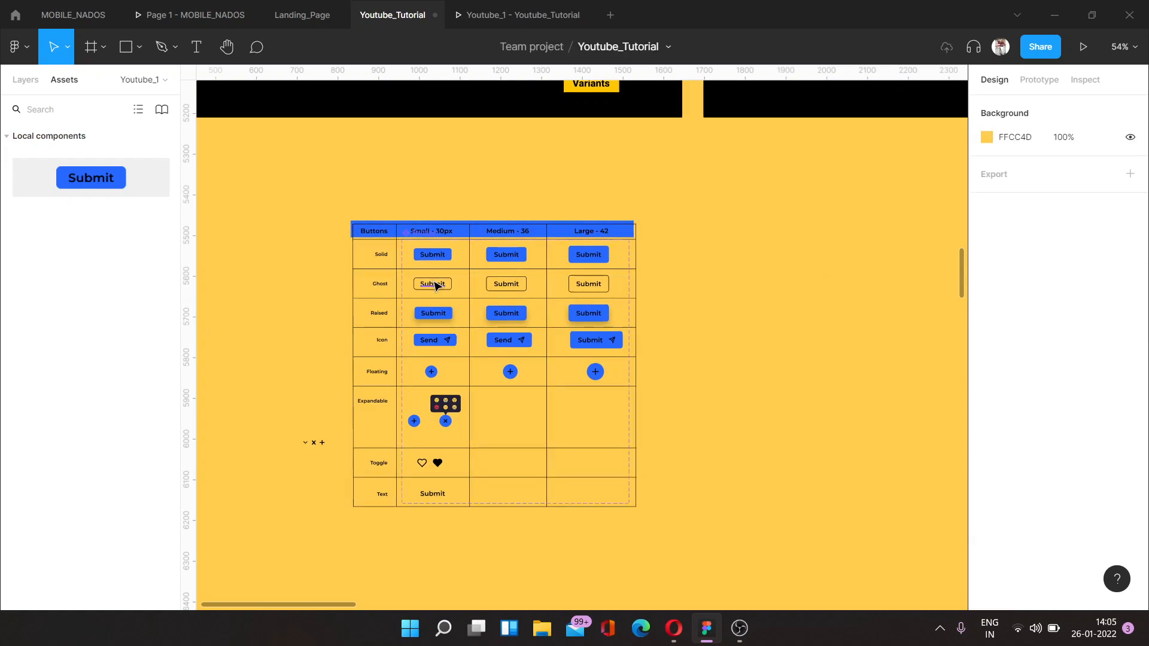
- Review the finished button table, checking each button type's row from Solid to Text across the three size columns
scroll(436, 285, up, 5)
scroll(436, 285, down, 5)
scroll(341, 431, down, 3)
scroll(353, 413, up, 4)
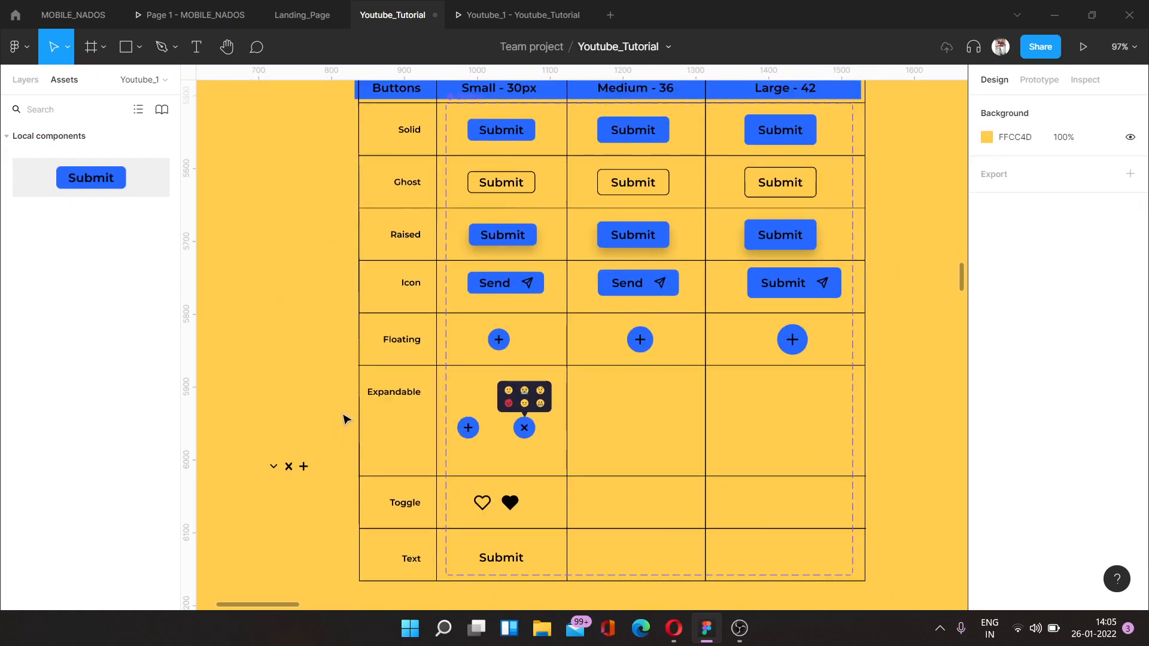
scroll(360, 407, down, 4)
scroll(373, 385, up, 3)
scroll(373, 385, up, 4)
scroll(374, 377, down, 3)
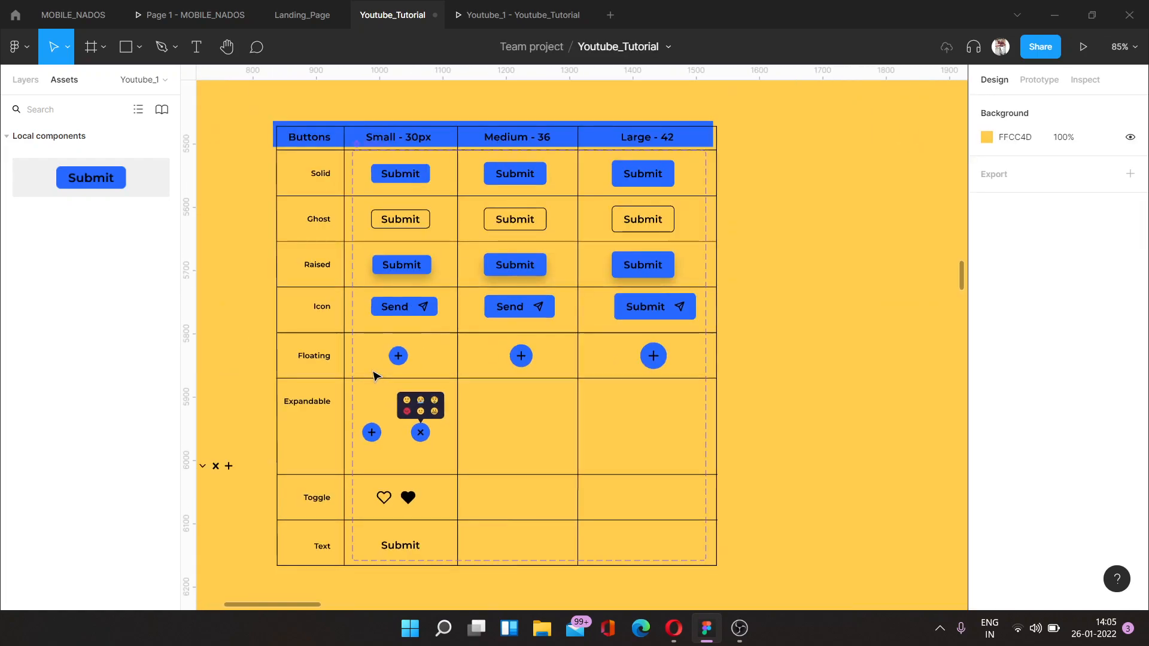
scroll(326, 161, up, 4)
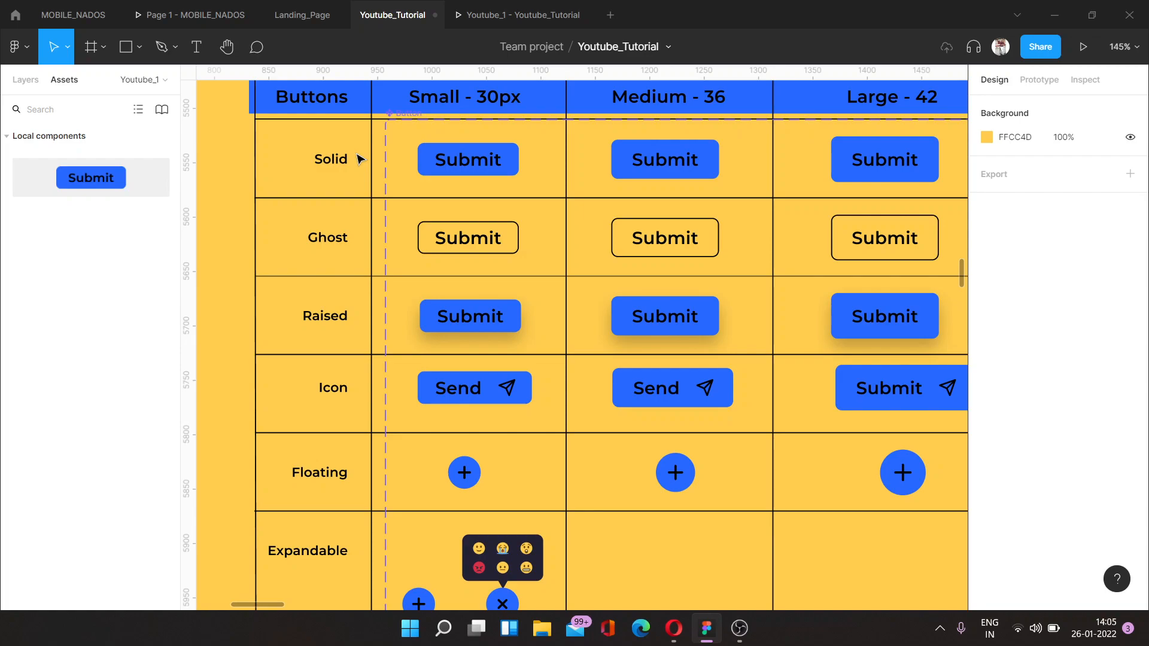
scroll(362, 142, down, 5)
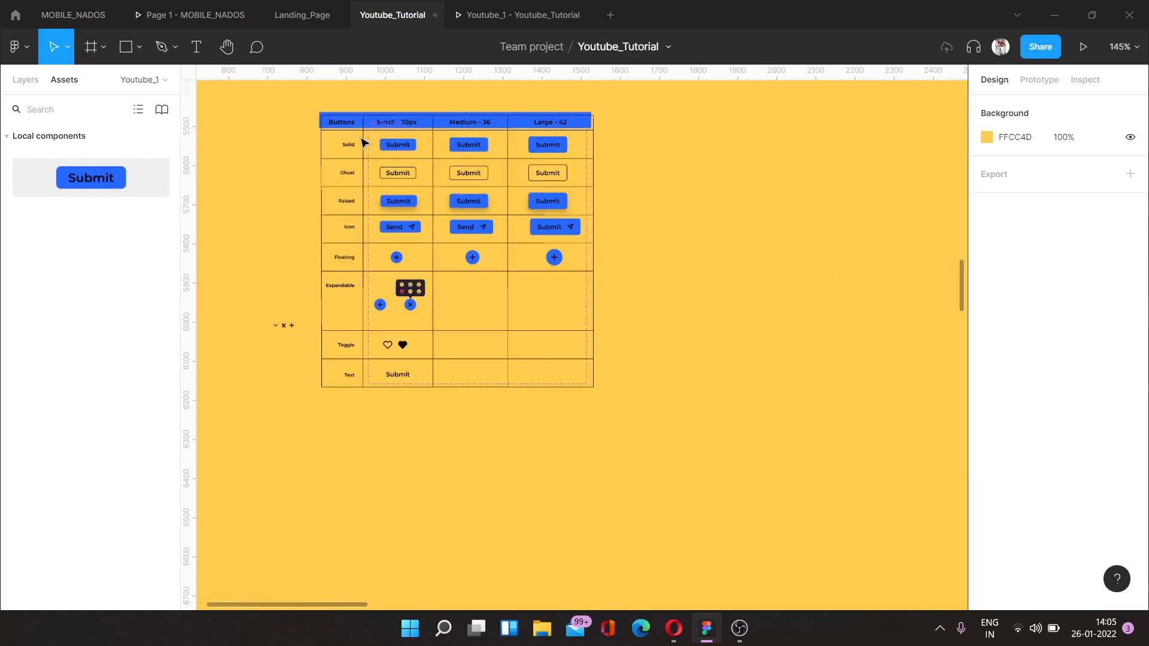
- Save the changes to the Youtube_Tutorial file
key(ctrl+s)
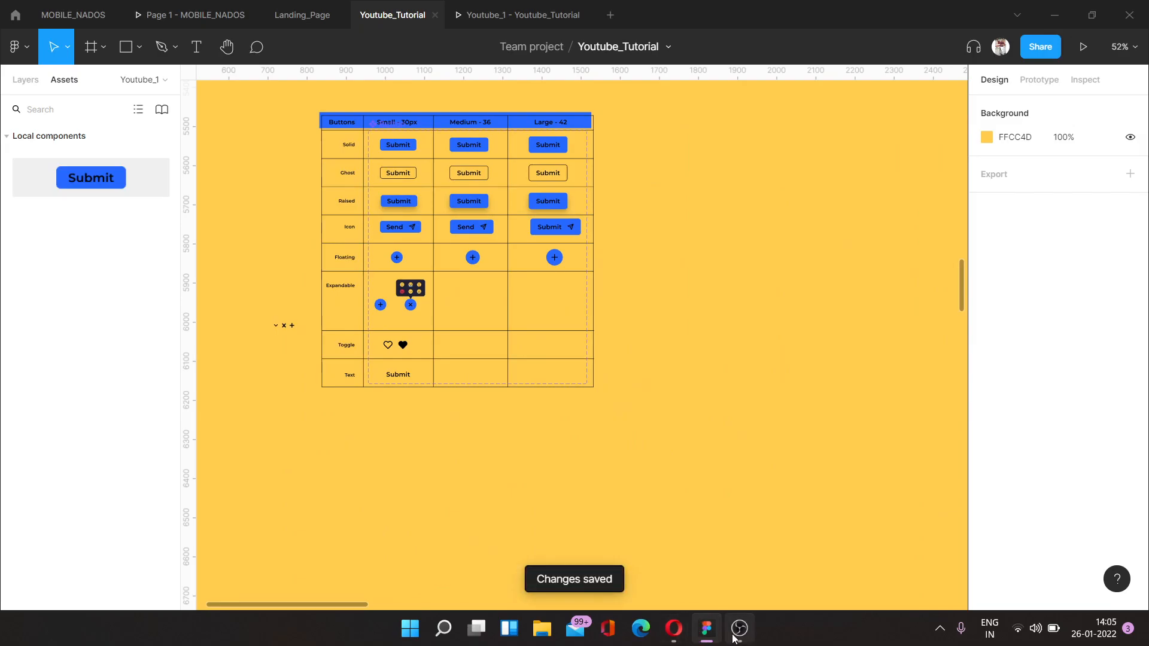